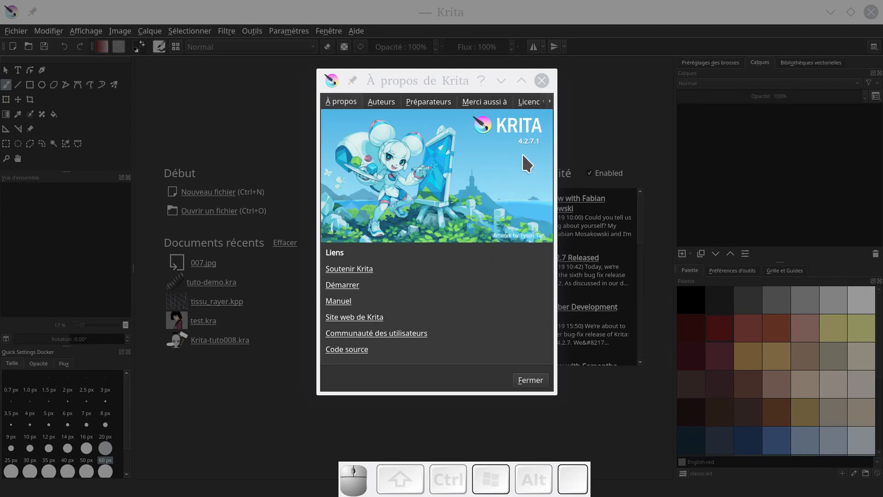
Dismiss the About window, start a new document, and widen its settings window so all options are readable.
left_click(529, 380)
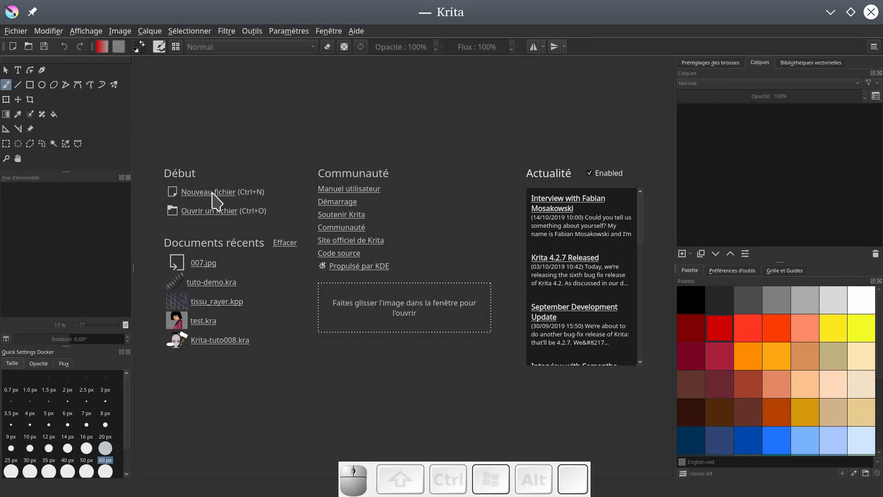
left_click(212, 193)
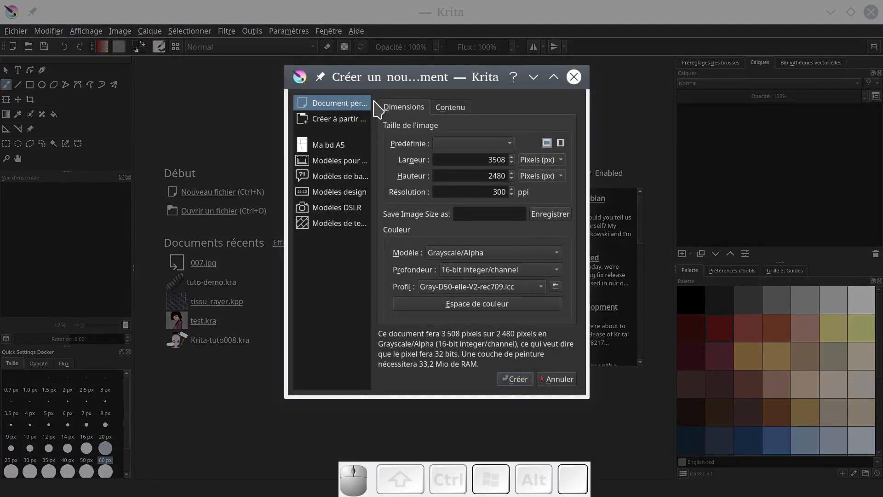
left_click_drag(383, 86, 229, 88)
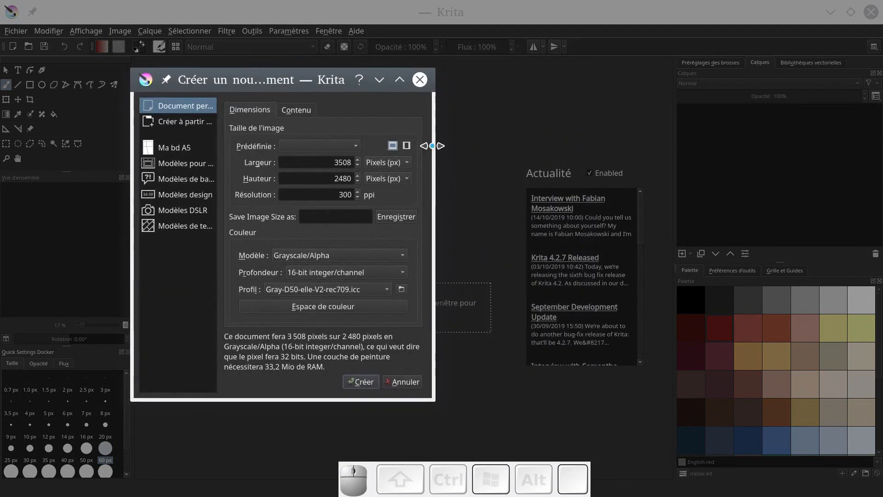
left_click_drag(500, 151, 767, 153)
left_click_drag(518, 83, 452, 59)
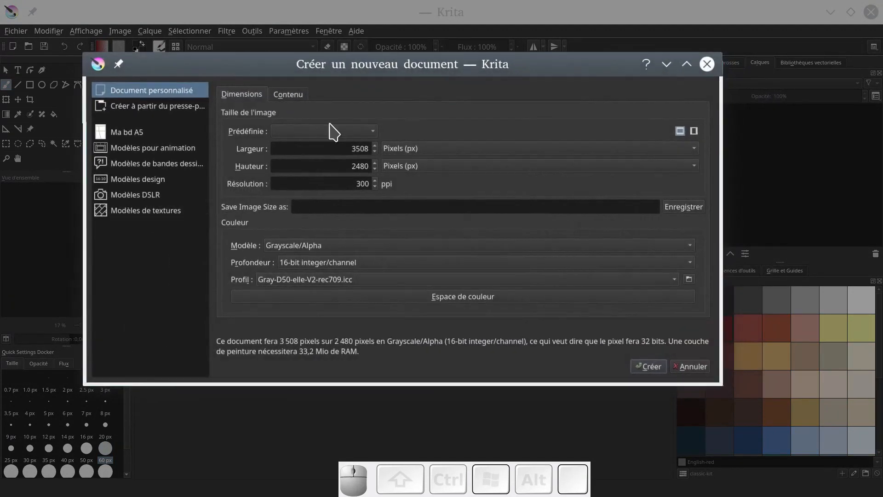
Choose the predefined A4 (300 ppi) image size and set it to landscape orientation.
left_click(307, 133)
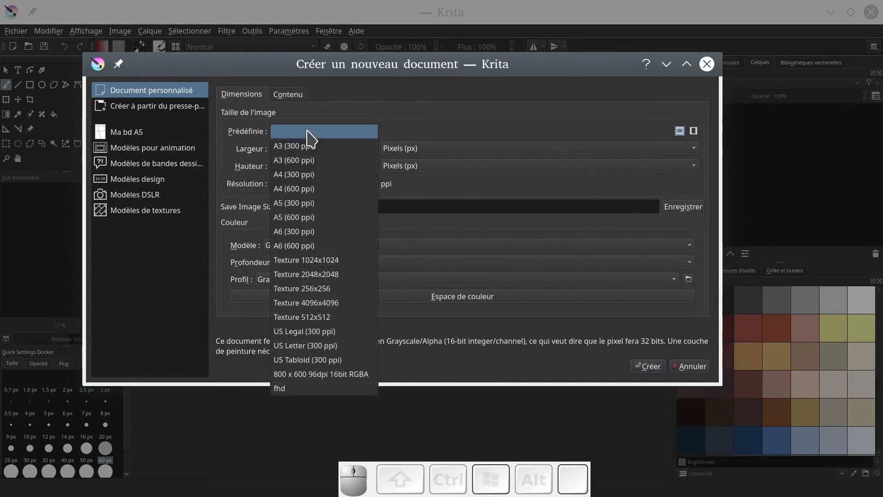
left_click(316, 179)
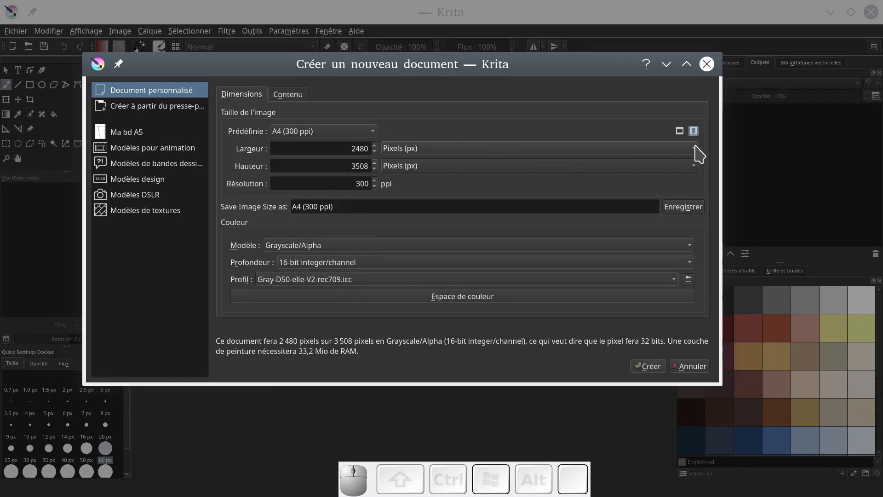
left_click(680, 132)
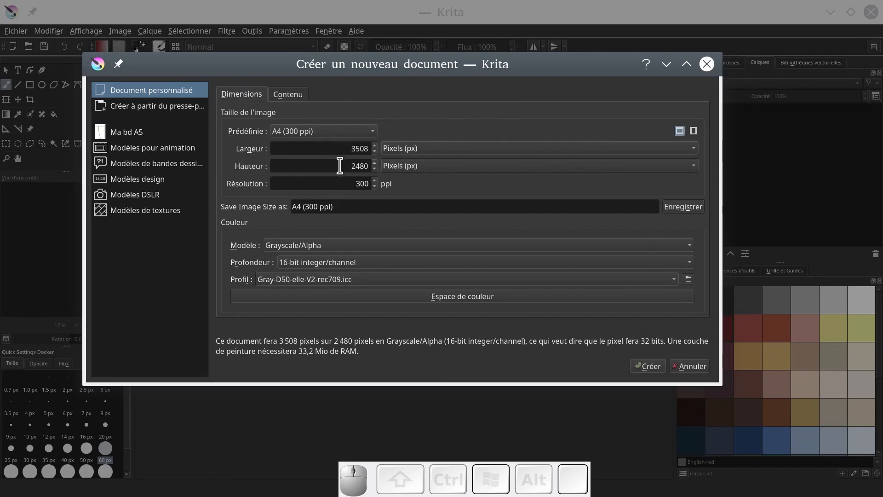
Switch the units of both the image width and height to centimetres.
left_click(692, 150)
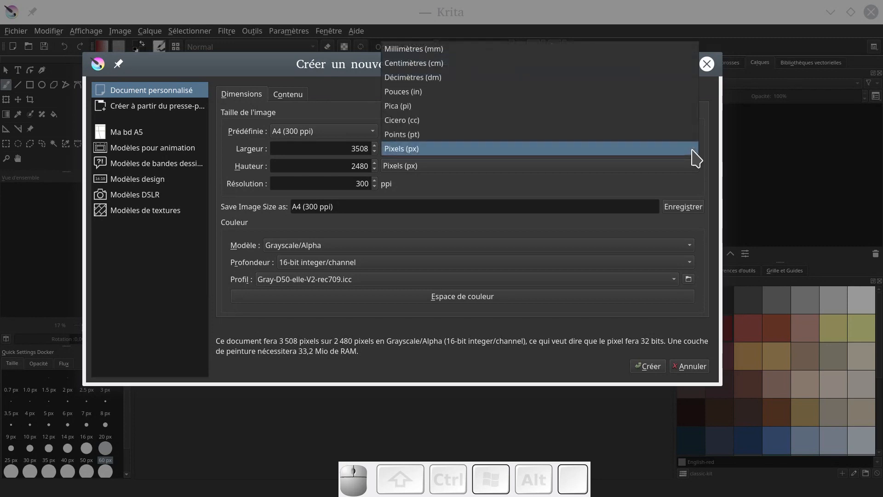
left_click(448, 64)
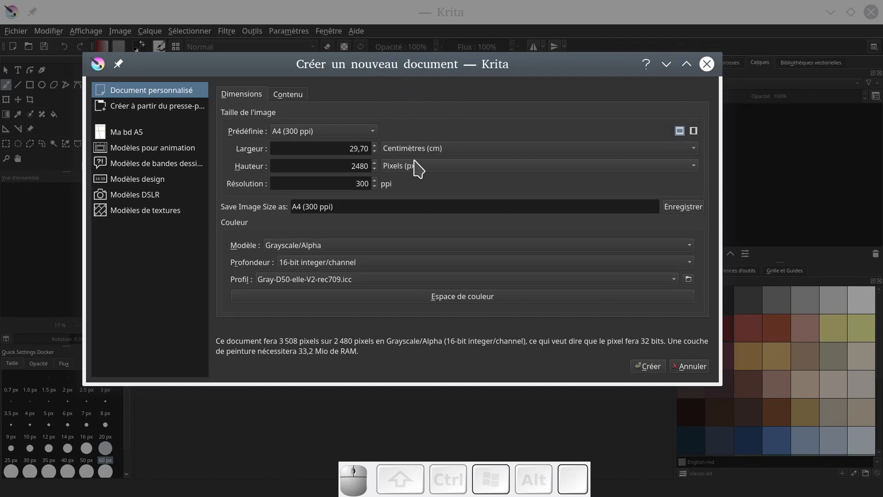
left_click(416, 163)
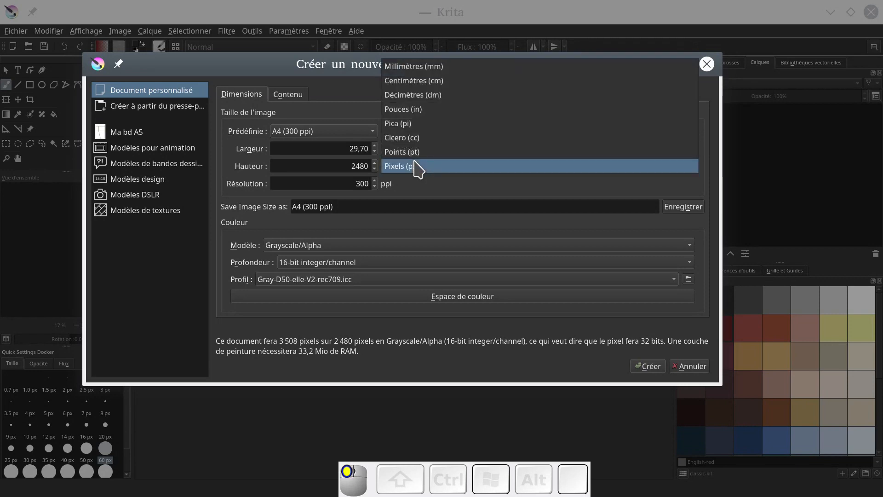
left_click(429, 81)
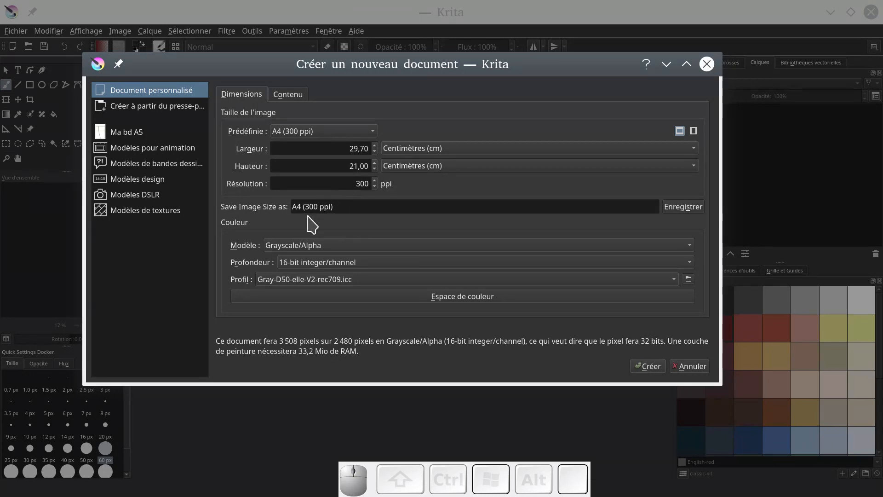
Set the colour model to RGB/Alpha and the depth to 16-bit integer/channel.
left_click(308, 245)
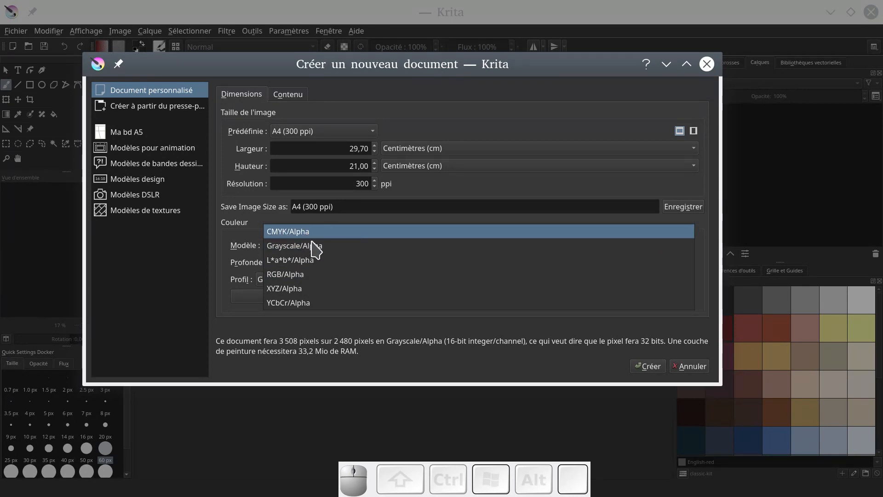
left_click(306, 275)
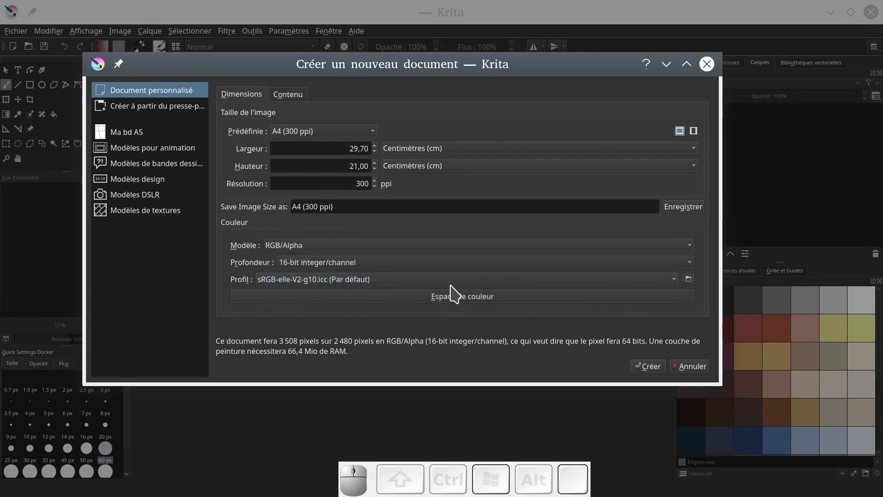
left_click(363, 267)
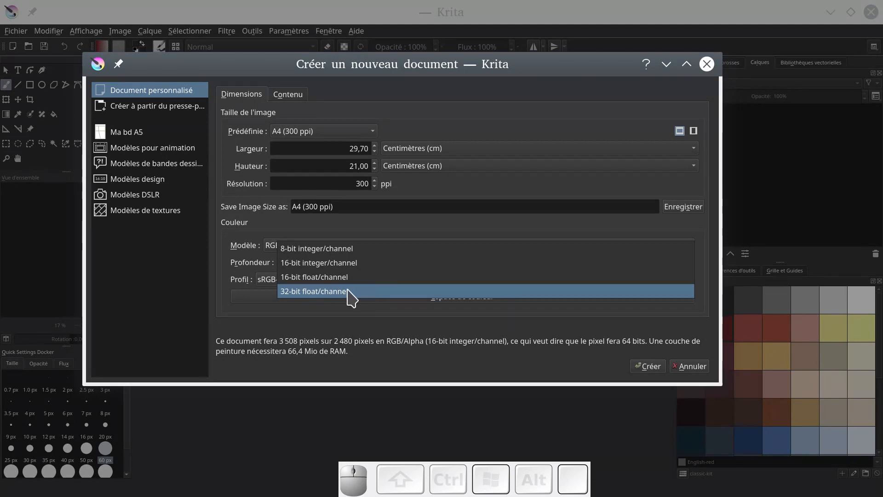
left_click(333, 266)
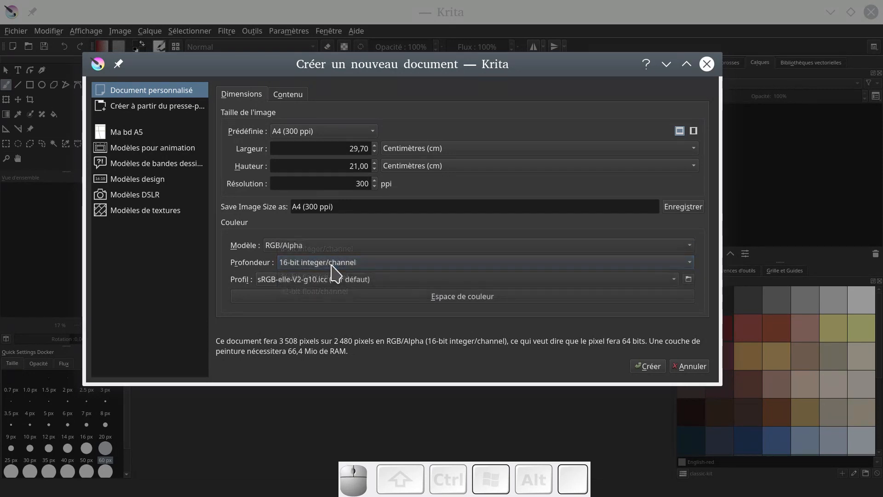
Browse the RGB/Alpha colour space profiles, comparing ACEScg, High Dynamic Range, Rec2020, sRGB built-in and sRGB-elle-V2-g10.icc by gamut and curve.
left_click(477, 299)
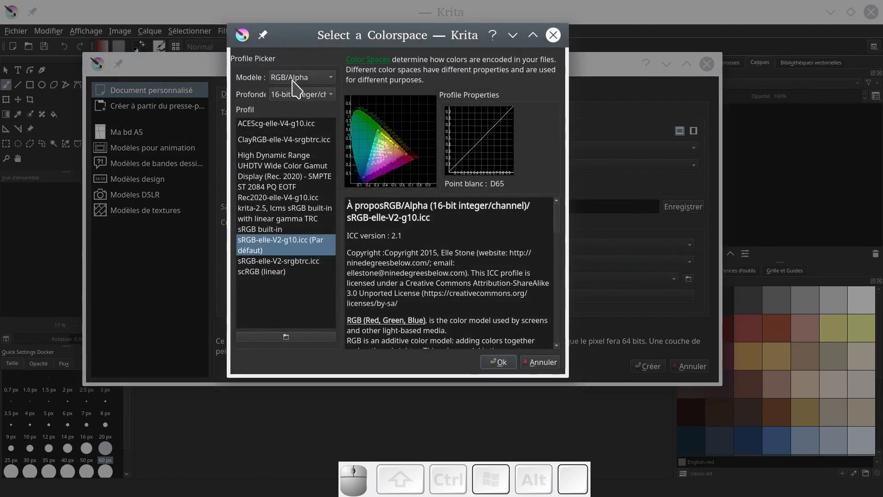
left_click_drag(331, 43, 510, 212)
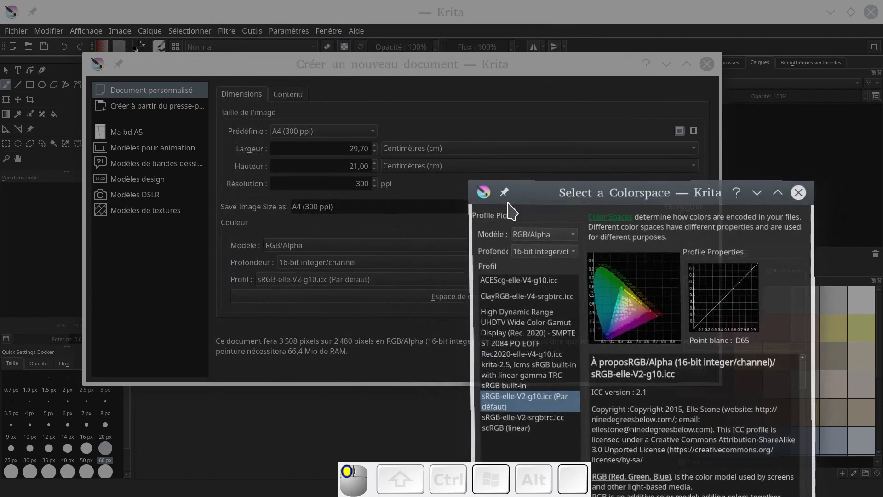
left_click_drag(559, 193, 360, 44)
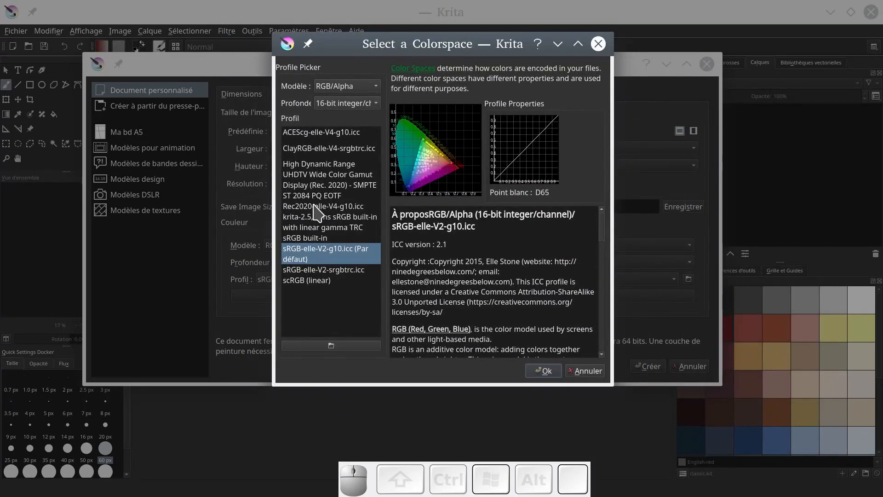
left_click(319, 133)
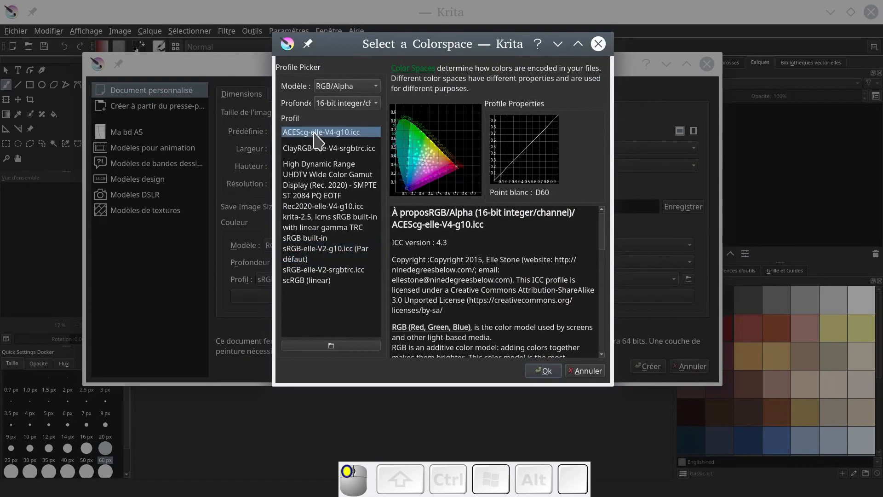
left_click(317, 178)
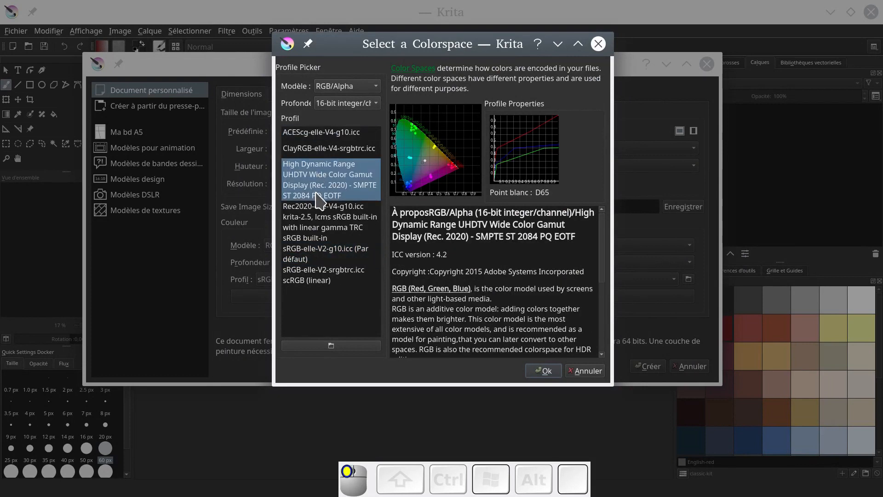
left_click(331, 258)
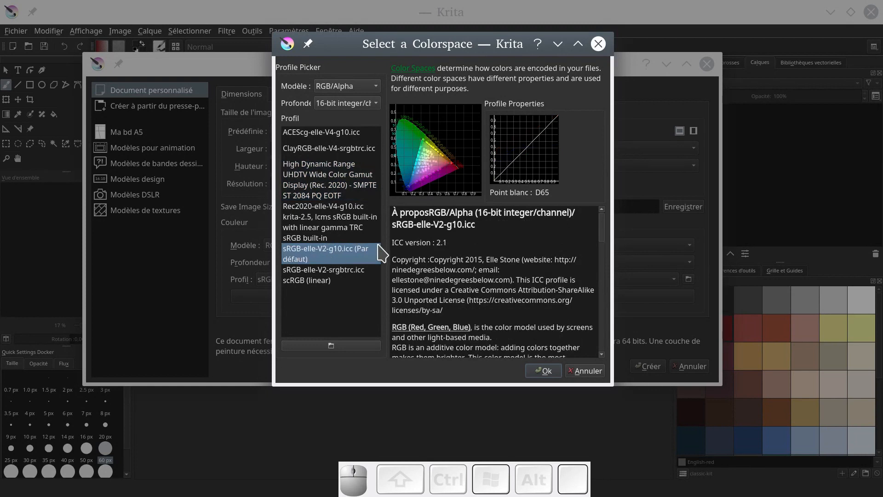
left_click(325, 177)
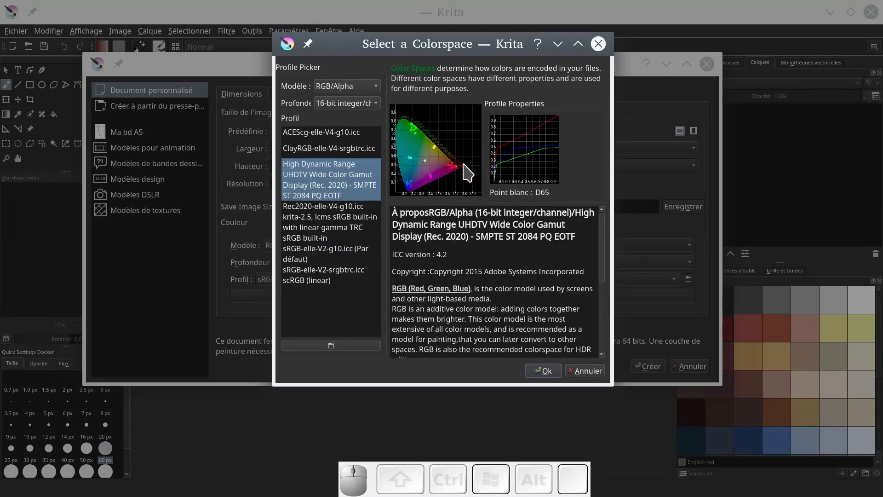
left_click(311, 209)
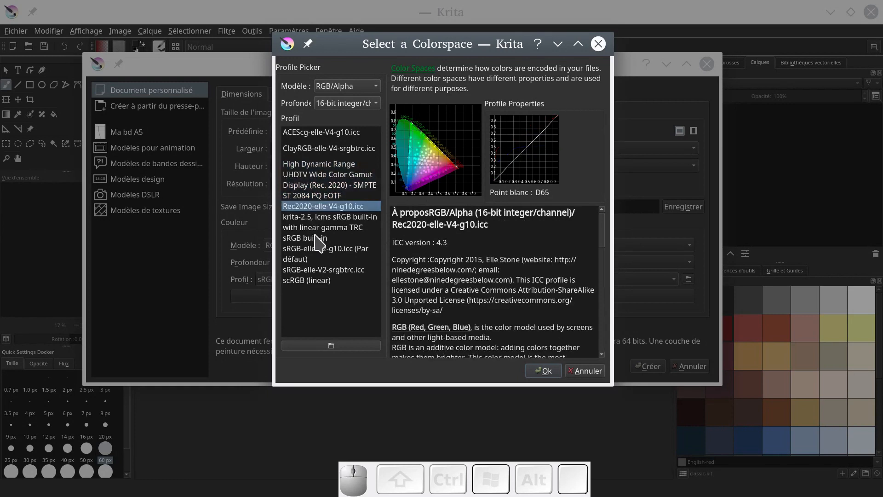
left_click(315, 235)
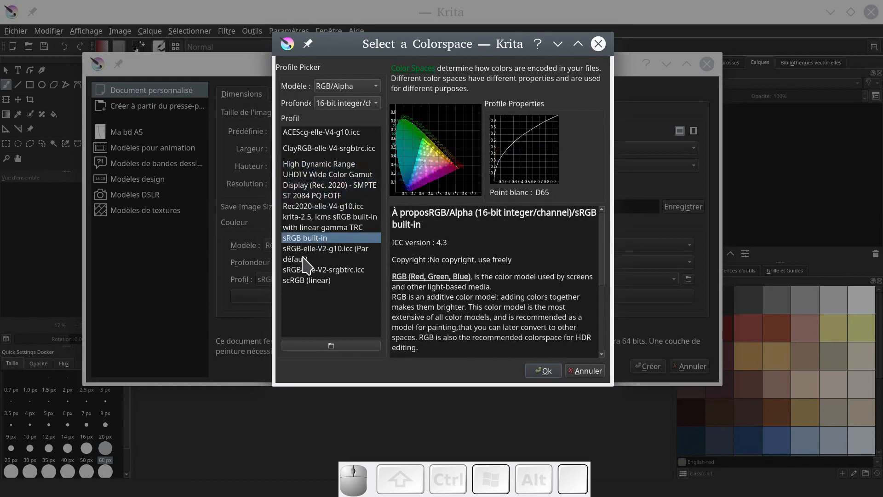
left_click(306, 260)
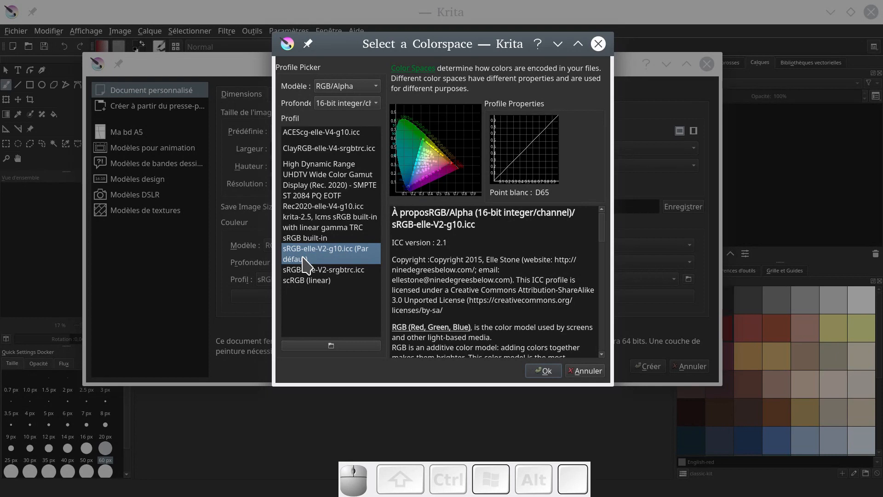
left_click(311, 237)
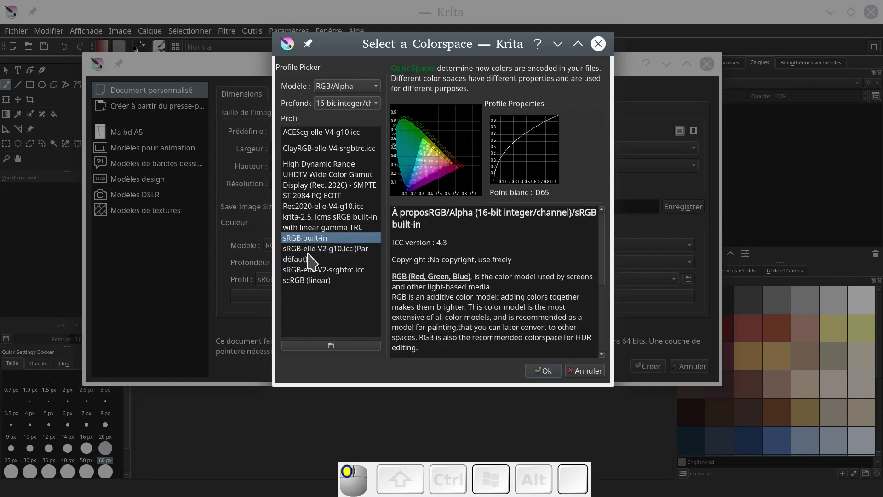
left_click(310, 254)
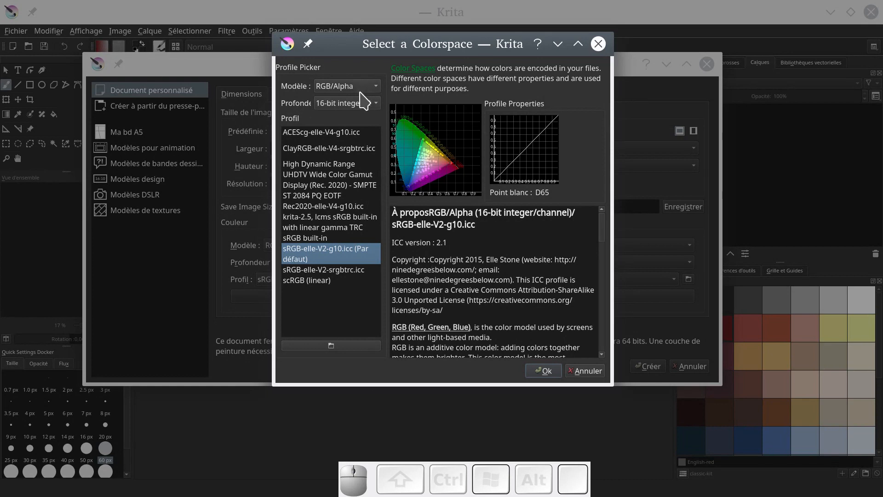
Enlarge the colour space window to read the profile description and accept the sRGB-elle-V2-g10.icc profile.
left_click_drag(272, 144, 170, 136)
left_click_drag(333, 49, 457, 73)
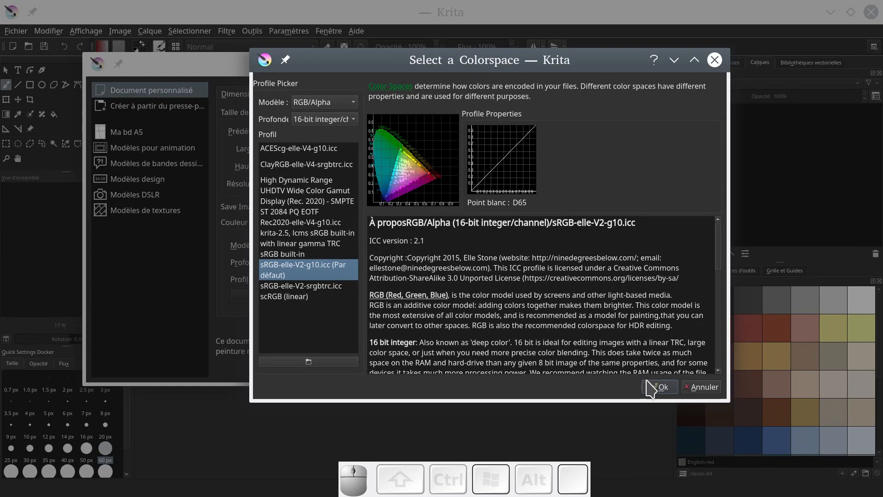
left_click(656, 387)
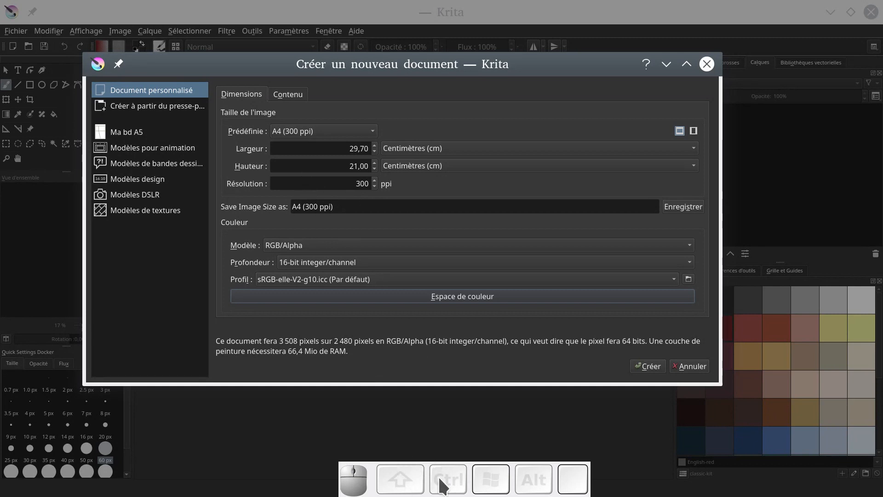
left_click(462, 296)
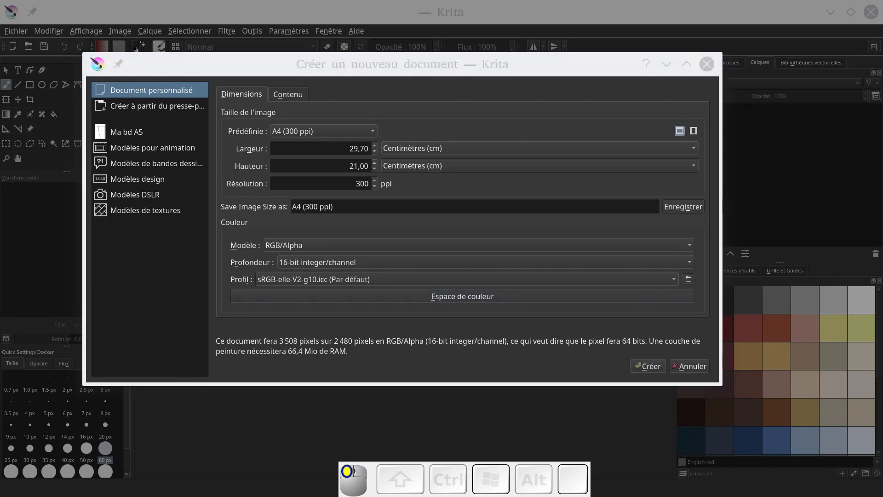
left_click_drag(0, 110, 0, 112)
Set the background colour to the light pink #fcc3ca and create the document.
left_click(291, 97)
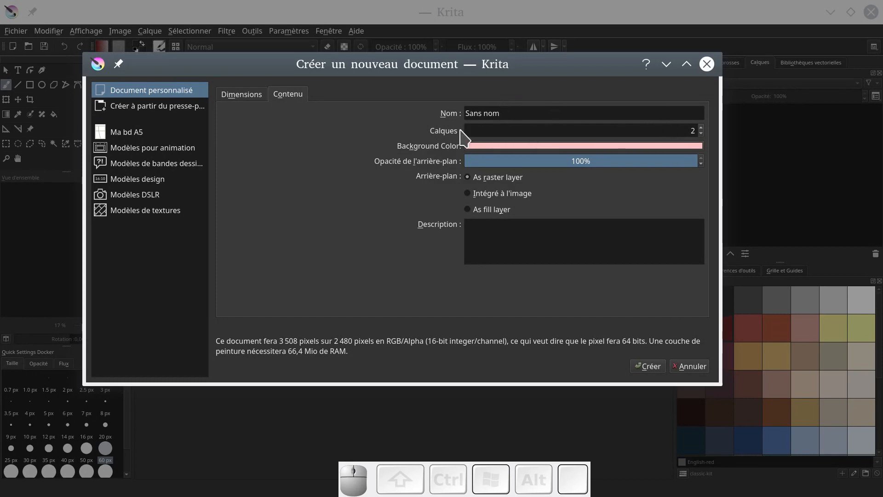
left_click(535, 146)
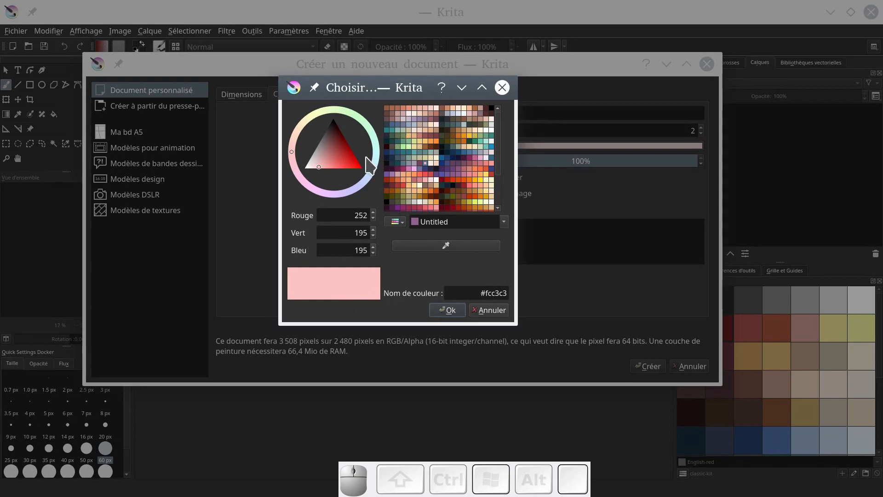
mouse_move(292, 152)
left_mouse_down()
mouse_move(295, 133)
mouse_move(321, 111)
mouse_move(284, 167)
mouse_move(310, 223)
mouse_move(310, 191)
mouse_move(292, 158)
left_mouse_up()
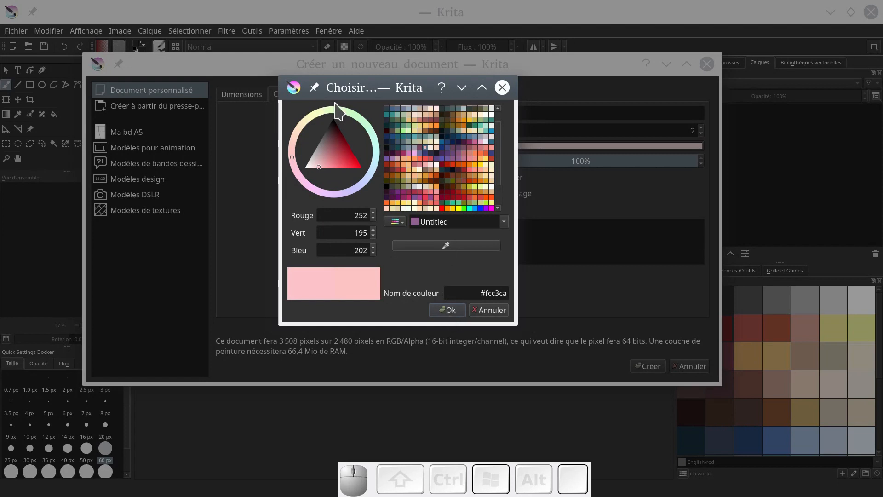
left_click(454, 311)
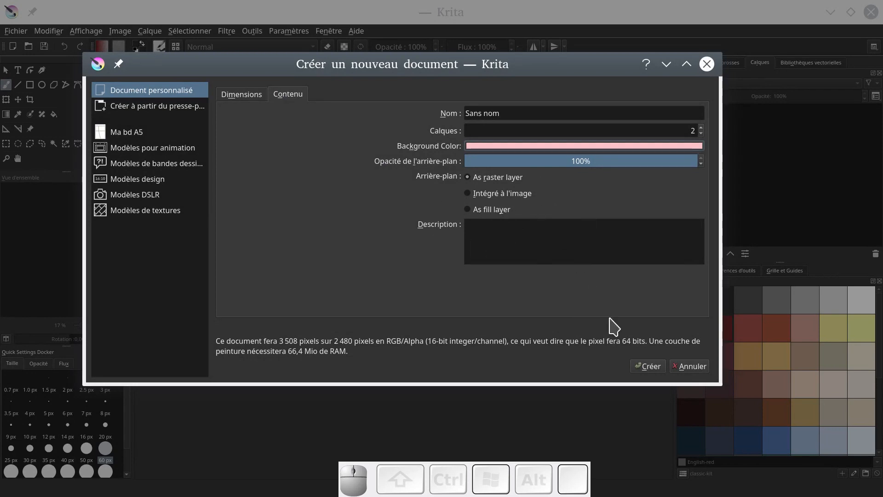
left_click(648, 366)
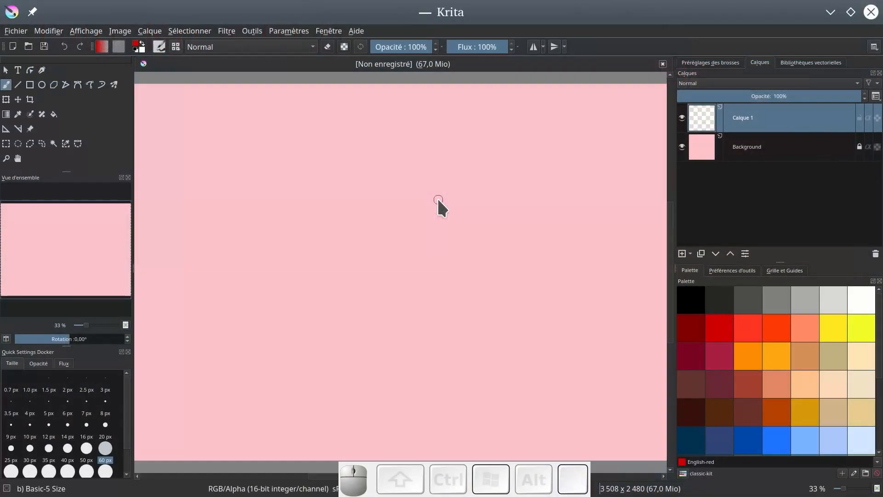
Draw a red rule-of-thirds grid on Calque 1 with the Line tool, using two vertical and two horizontal lines across the canvas.
key("ctrl")
scroll(402, 189, "down", 2)
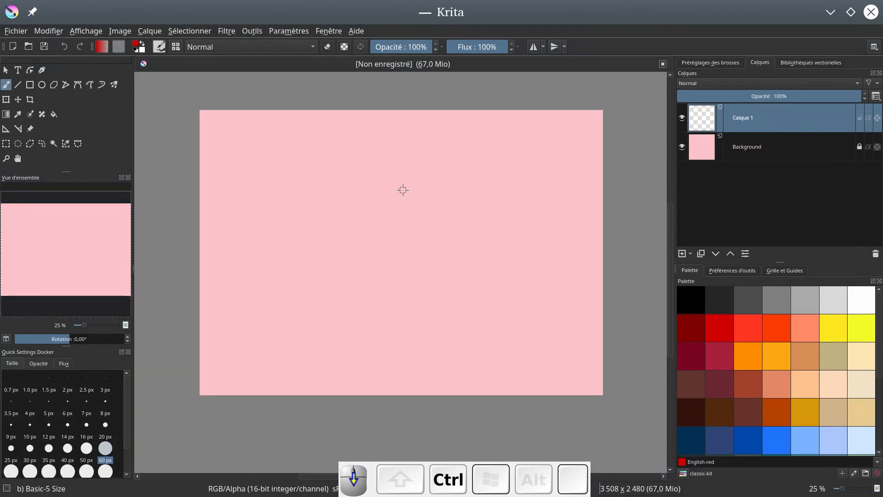
scroll(403, 190, "up", 1)
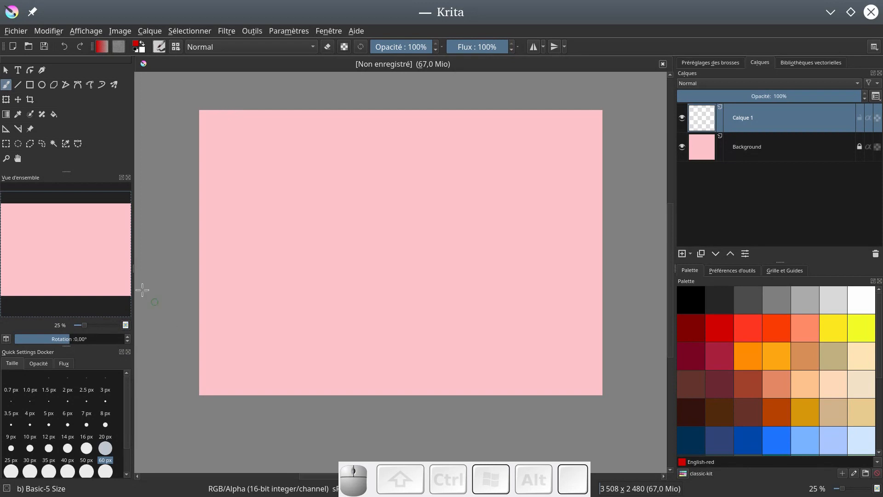
left_click(18, 85)
left_click(302, 113)
mouse_move(297, 112)
left_mouse_down()
mouse_move(319, 276)
mouse_move(301, 394)
left_mouse_up()
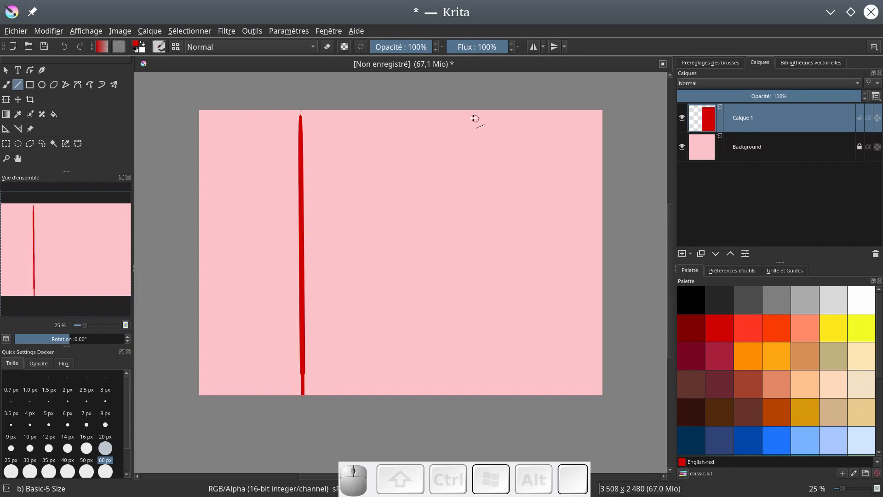
mouse_move(468, 116)
left_mouse_down()
mouse_move(467, 233)
mouse_move(487, 365)
mouse_move(471, 390)
left_mouse_up()
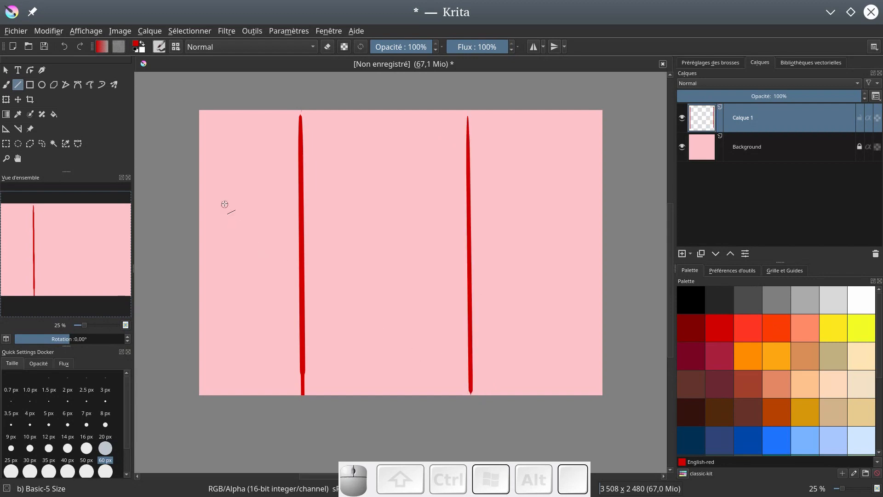
mouse_move(208, 216)
left_mouse_down()
mouse_move(489, 197)
mouse_move(589, 210)
left_mouse_up()
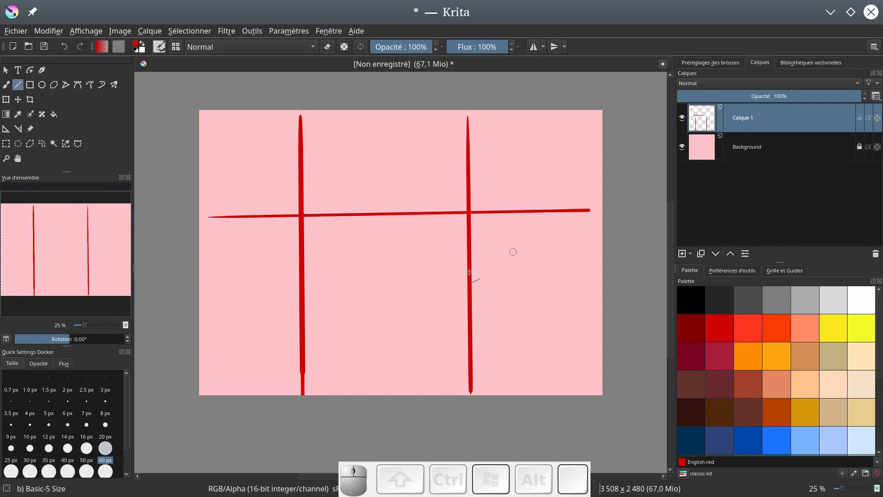
left_click_drag(208, 326, 590, 319)
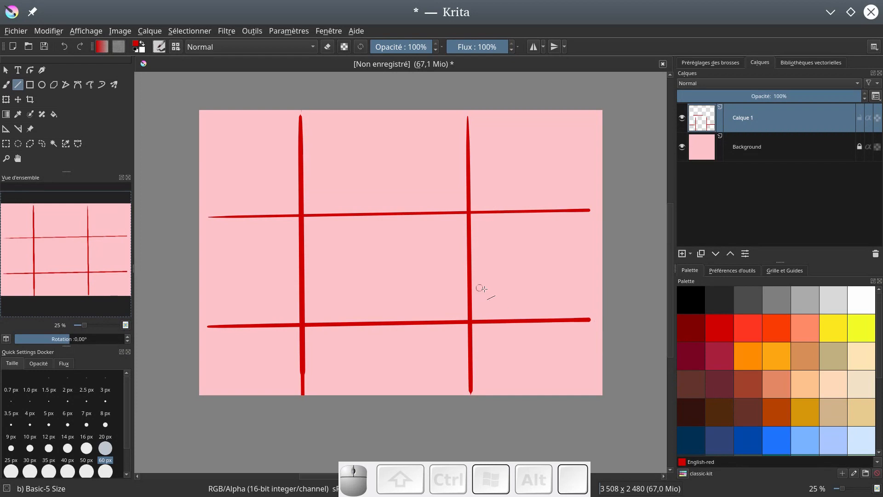
Brush a freehand rounded shape in the grid's lower-right cell and mark the upper-right line intersection with a red spot.
mouse_move(530, 342)
left_mouse_down()
mouse_move(558, 364)
mouse_move(547, 375)
left_mouse_up()
key("ctrl+z")
left_click(6, 85)
mouse_move(542, 349)
left_mouse_down()
mouse_move(549, 377)
mouse_move(568, 353)
mouse_move(552, 339)
mouse_move(528, 350)
left_mouse_up()
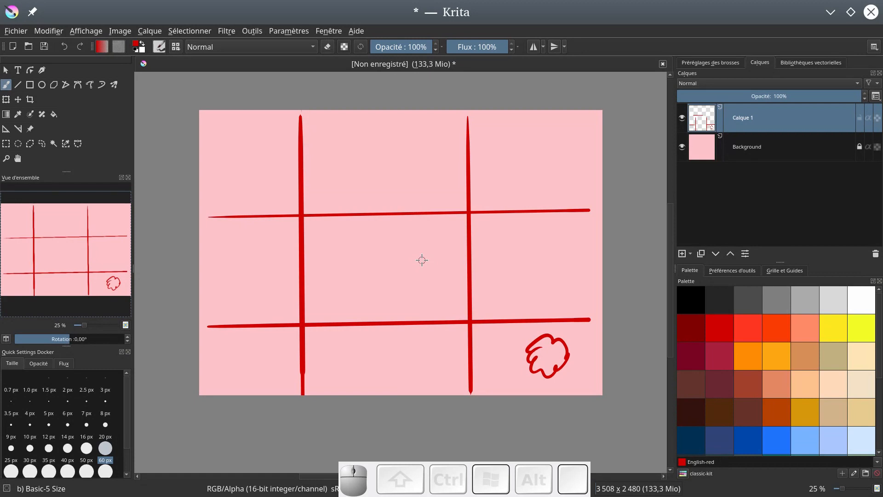
left_click_drag(468, 203, 481, 204)
Switch to Gwenview to look at the road-220058_1280.jpg photo, repositioning its window.
left_click(142, 172)
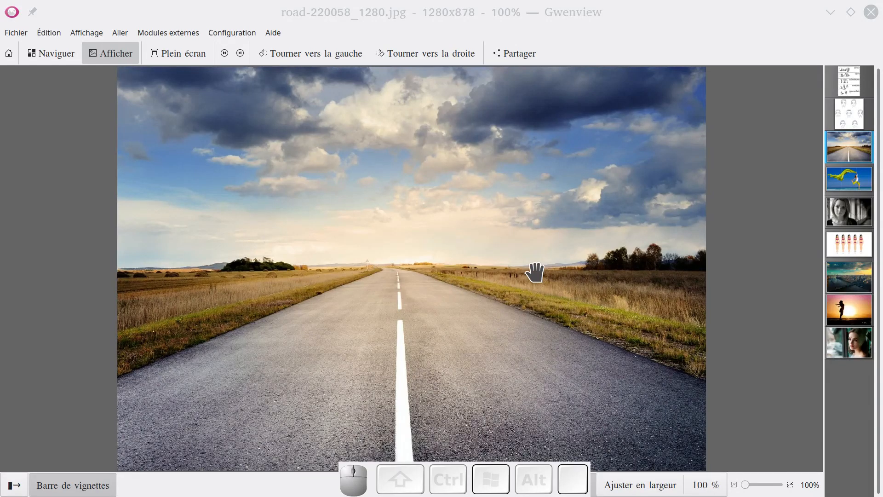
left_click_drag(463, 13, 473, 75)
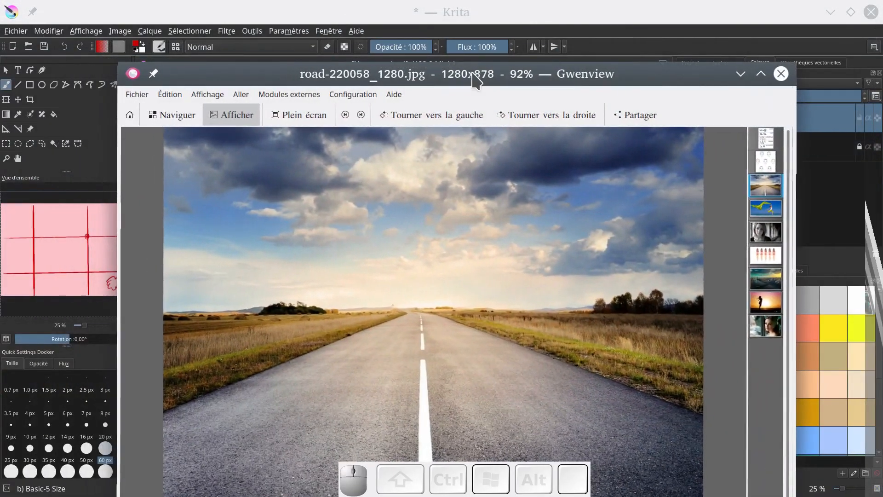
double_click(473, 77)
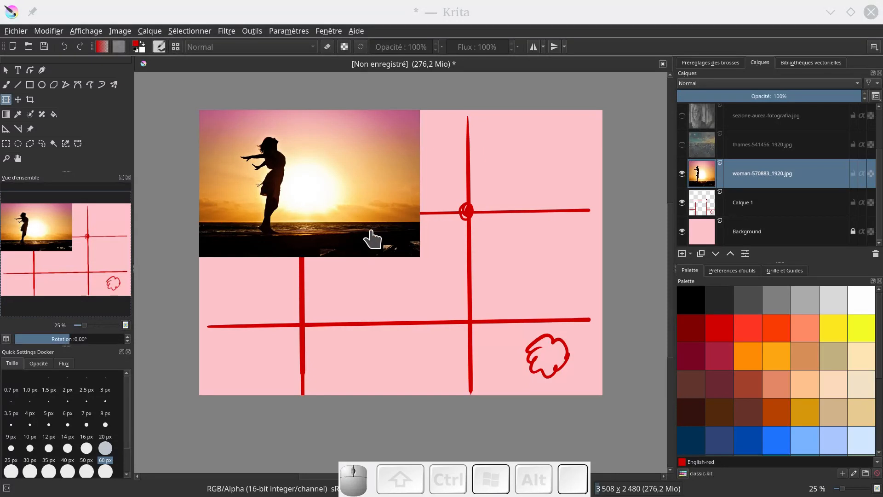
Scale the woman-570883_1920.jpg layer proportionally to span the full canvas width and keep it as the active layer.
left_click(339, 199)
left_click_drag(418, 257, 583, 410)
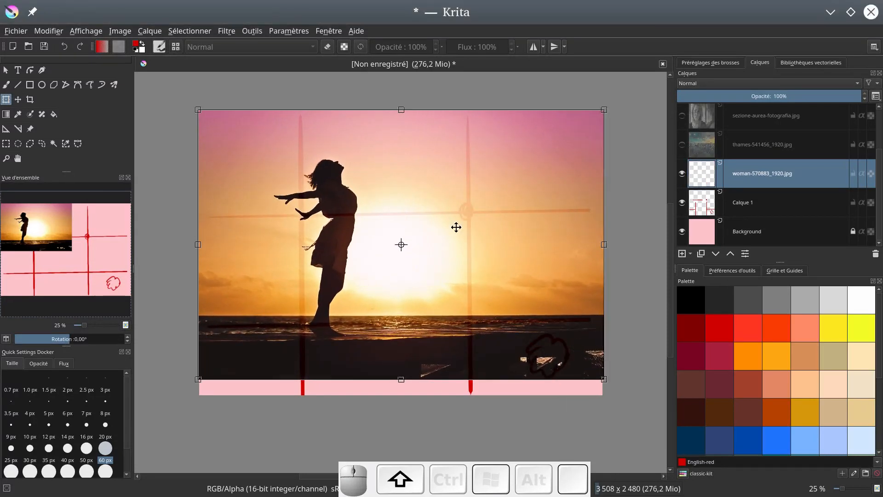
left_click(711, 205)
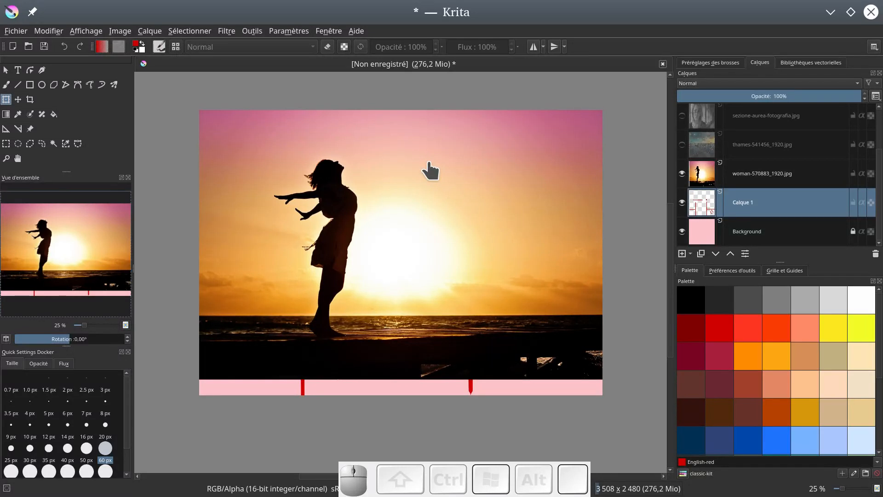
left_click(753, 174)
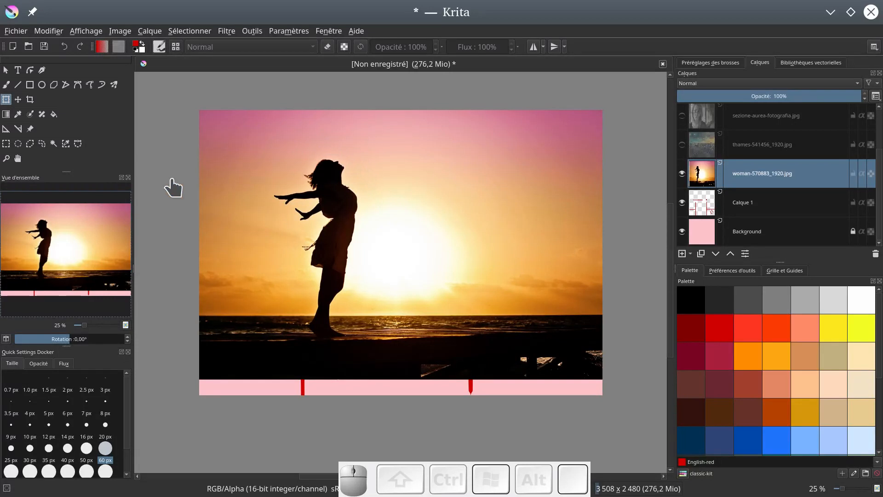
Brush red guides over the silhouette photo: two rough verticals, two horizontals, a zigzag over the empty right side and a stroke along the ground.
left_click(6, 84)
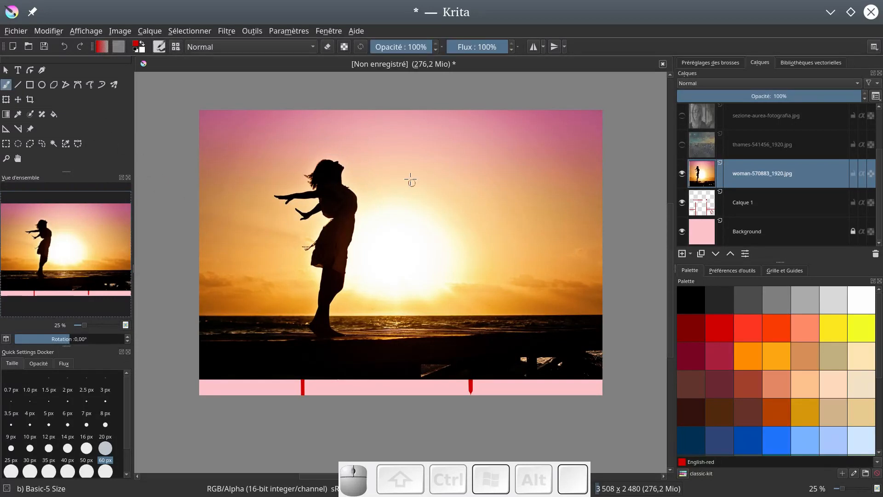
left_click_drag(324, 117, 351, 383)
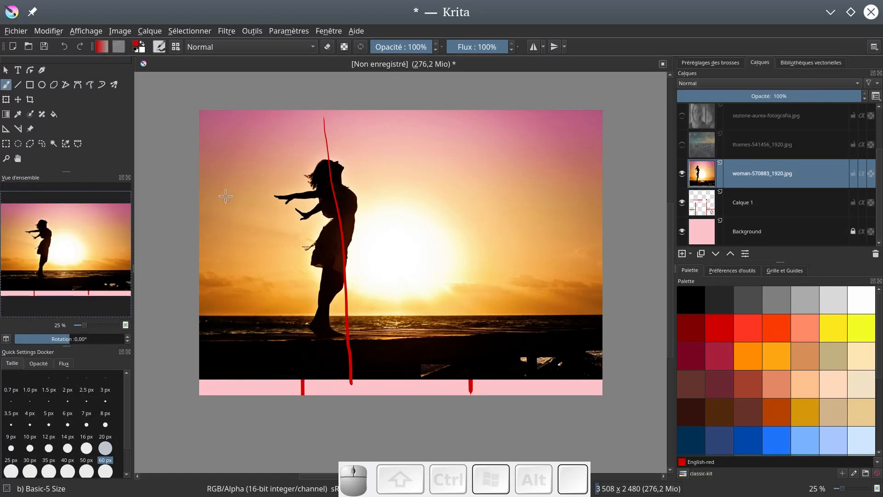
mouse_move(210, 177)
left_mouse_down()
mouse_move(473, 158)
mouse_move(593, 161)
left_mouse_up()
left_click_drag(492, 127, 506, 360)
left_click_drag(248, 292, 601, 268)
mouse_move(511, 127)
left_mouse_down()
mouse_move(422, 223)
mouse_move(518, 227)
mouse_move(528, 356)
left_mouse_up()
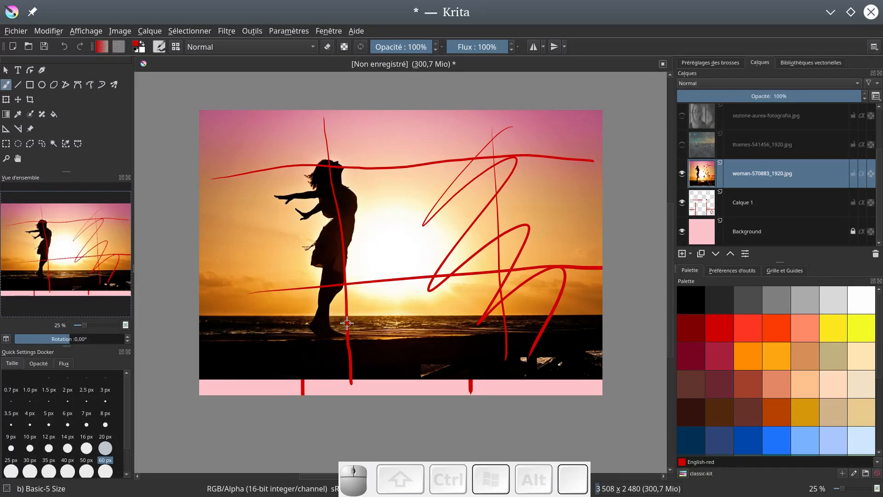
mouse_move(317, 340)
left_mouse_down()
mouse_move(560, 322)
mouse_move(577, 341)
left_mouse_up()
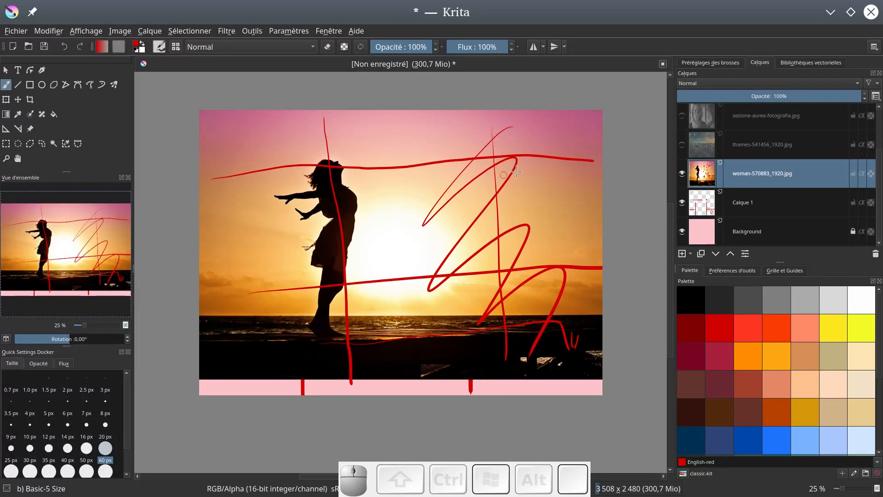
left_click_drag(413, 142, 421, 138)
Hide the woman photo layer, show thames-541456_1920.jpg and make it the active layer for drawing with the Line tool.
left_click(682, 173)
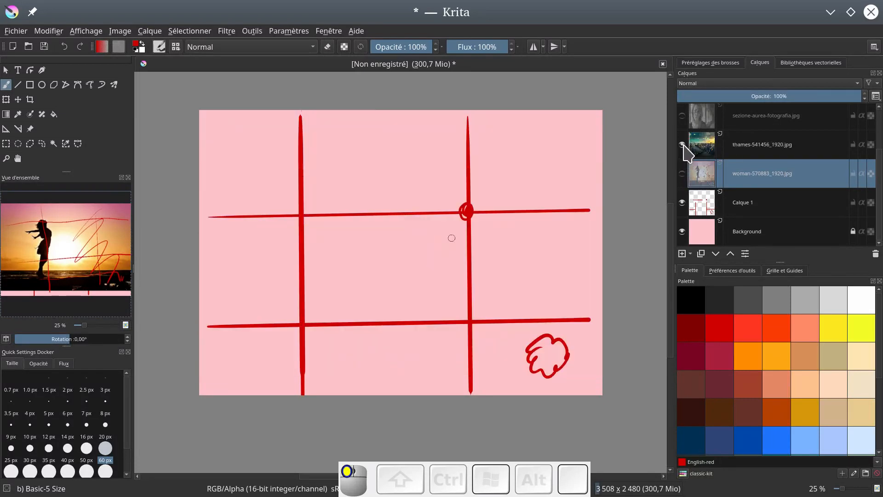
left_click(682, 144)
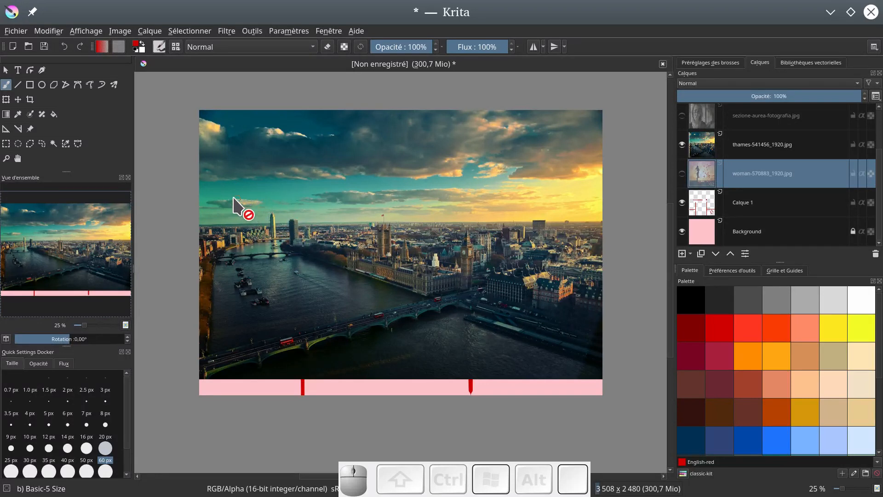
left_click(17, 84)
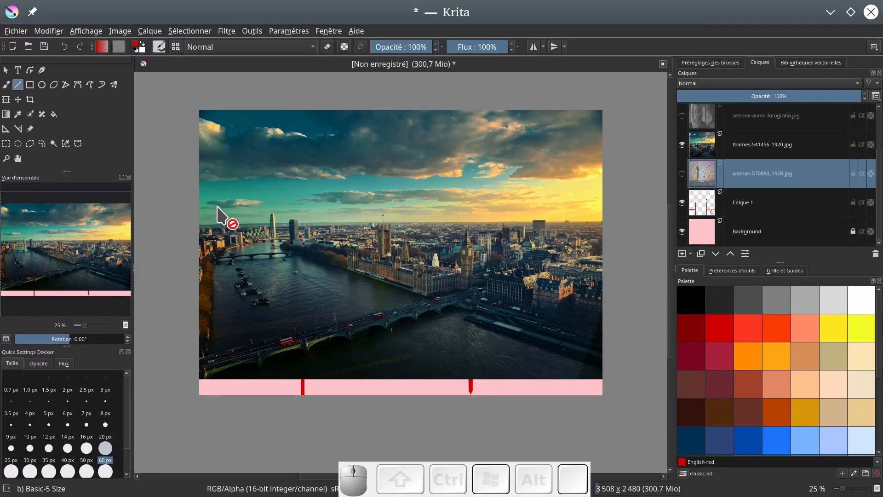
mouse_move(223, 201)
left_mouse_down()
mouse_move(240, 220)
mouse_move(360, 279)
mouse_move(520, 349)
mouse_move(570, 358)
left_mouse_up()
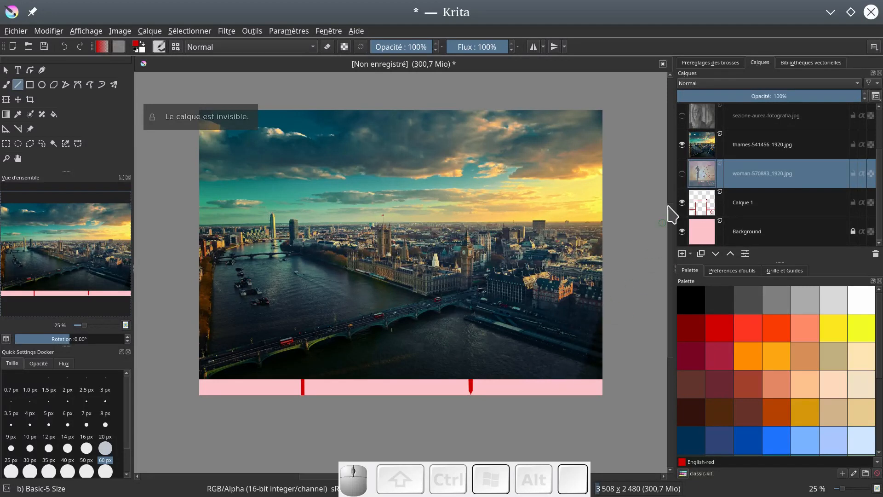
left_click(703, 148)
Draw two crossing red diagonals on the Thames photo, one descending along the riverbank and one following the bridge.
left_click(256, 231)
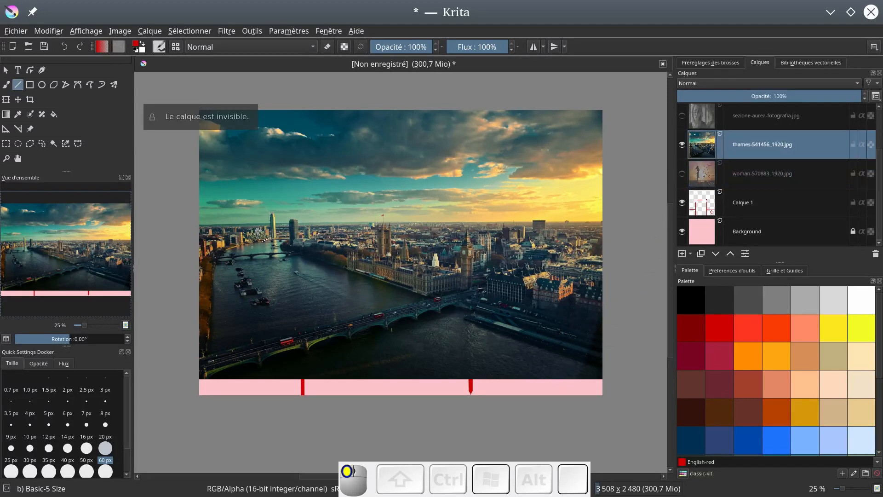
mouse_move(260, 238)
left_mouse_down()
mouse_move(535, 363)
mouse_move(603, 374)
left_mouse_up()
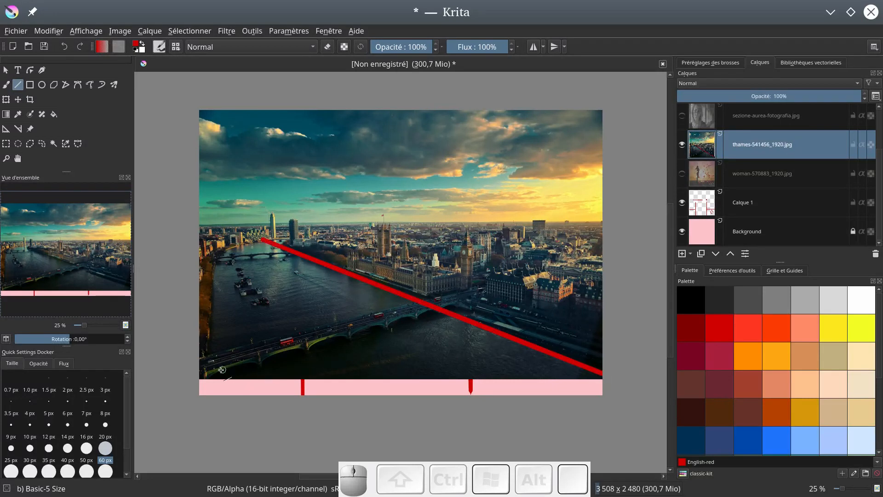
left_click_drag(206, 367, 602, 254)
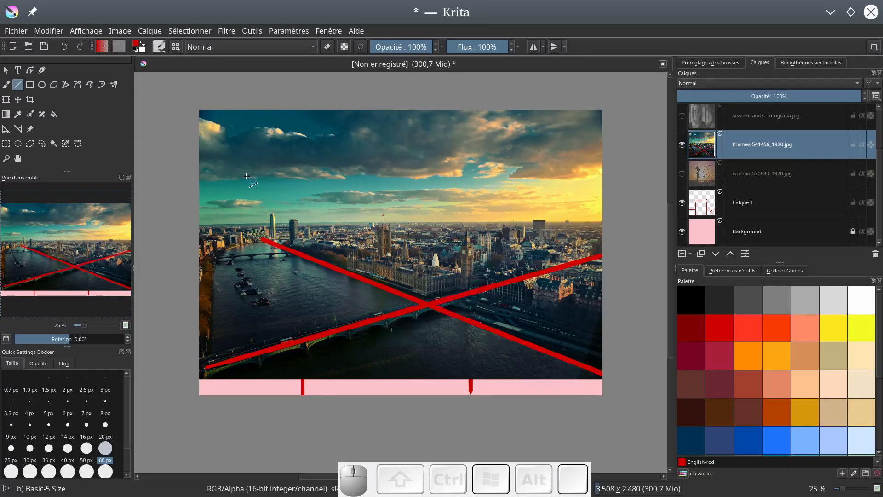
Draw two short red verticals down to the skyline at the thirds and a straight red line along the whole horizon.
left_click_drag(294, 178, 295, 219)
left_click_drag(459, 178, 462, 229)
left_click_drag(198, 225, 198, 225)
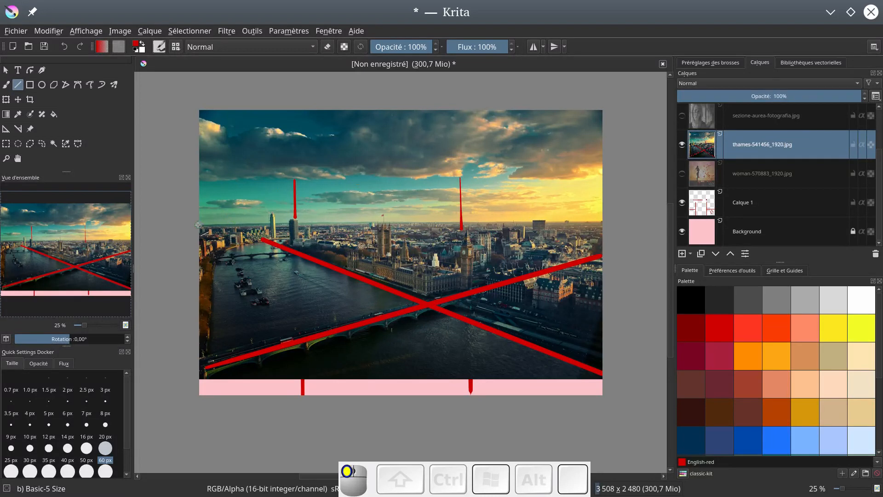
mouse_move(257, 217)
left_mouse_down()
mouse_move(428, 203)
mouse_move(602, 221)
left_mouse_up()
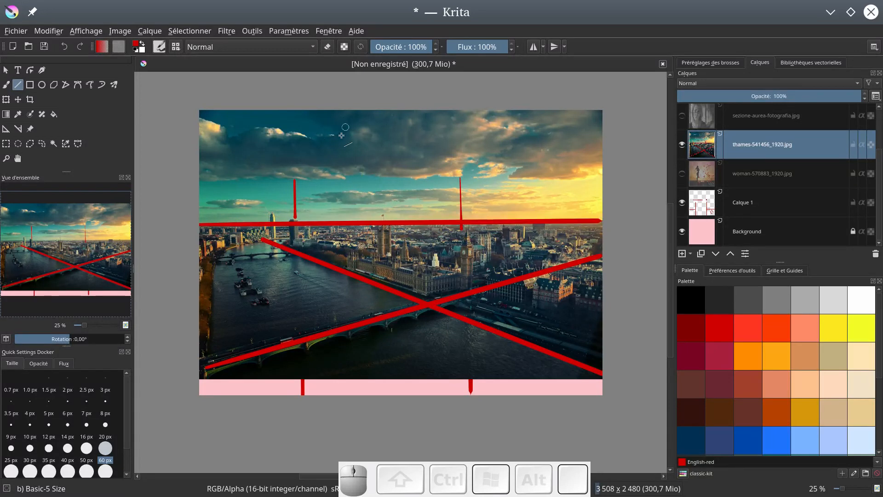
Brush five slanted red strokes side by side across the cloudy sky of the Thames photo.
left_click(6, 84)
left_click_drag(276, 125, 258, 186)
left_click_drag(352, 119, 330, 182)
left_click_drag(425, 114, 395, 187)
left_click_drag(495, 122, 467, 183)
left_click_drag(540, 138, 527, 168)
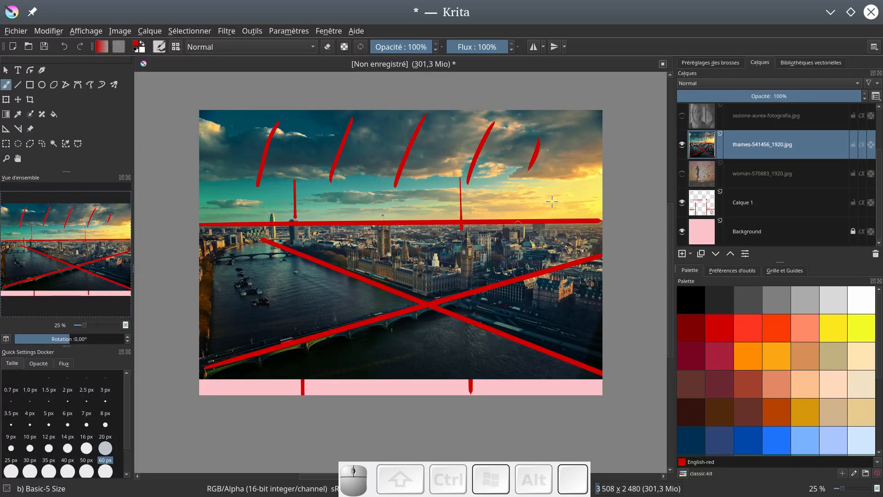
Hide the Thames photo layer, show sezione-aurea-fotografia.jpg and make it the active layer.
left_click(682, 144)
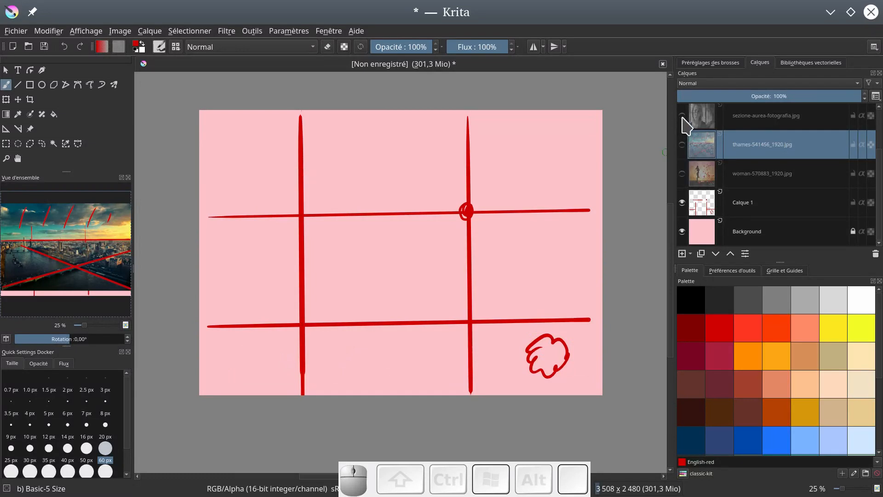
left_click(682, 115)
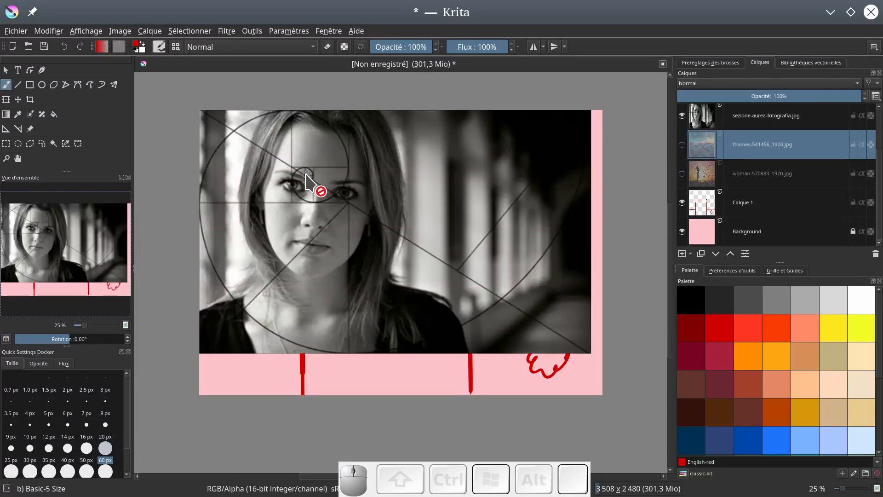
key("Page_Up")
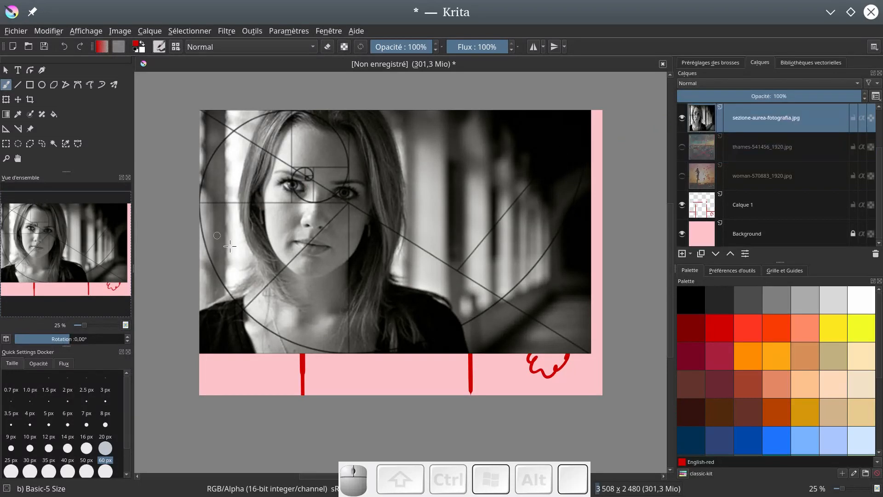
Brush red strokes down both sides of the woman's face in the portrait, undoing a misplaced vertical line.
left_click_drag(256, 124, 274, 289)
mouse_move(362, 134)
left_mouse_down()
mouse_move(344, 278)
mouse_move(310, 290)
left_mouse_up()
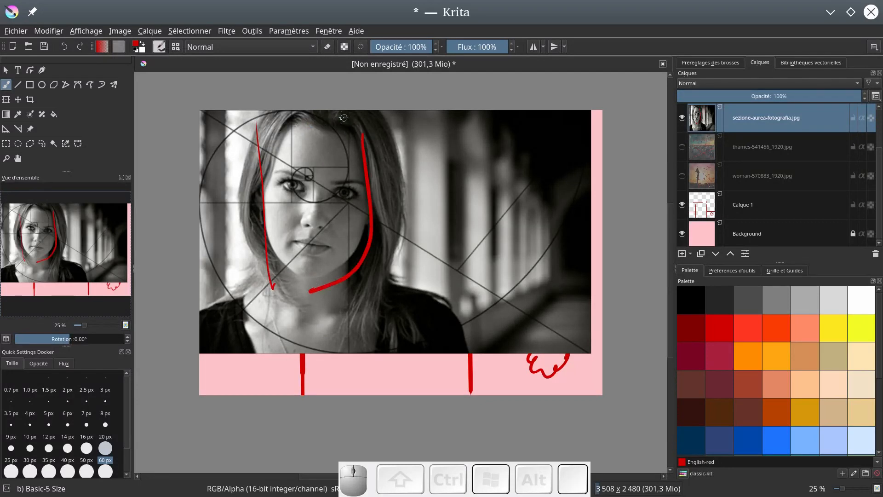
mouse_move(336, 114)
left_mouse_down()
mouse_move(348, 205)
mouse_move(346, 361)
left_mouse_up()
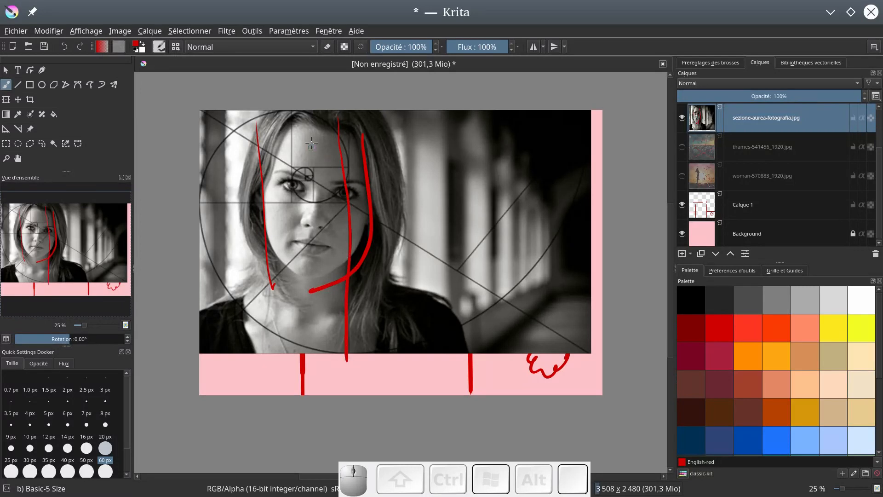
key("ctrl+z")
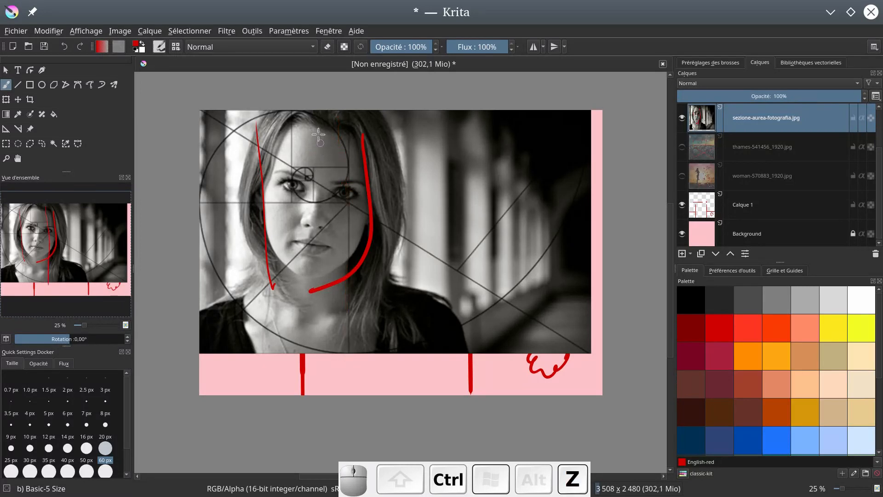
Brush red guides on the portrait: a vertical through the face, a horizontal at eye level, a spot where they cross and a right-hand vertical.
left_click_drag(301, 111, 327, 364)
left_click_drag(207, 188, 589, 187)
left_click_drag(310, 182, 318, 187)
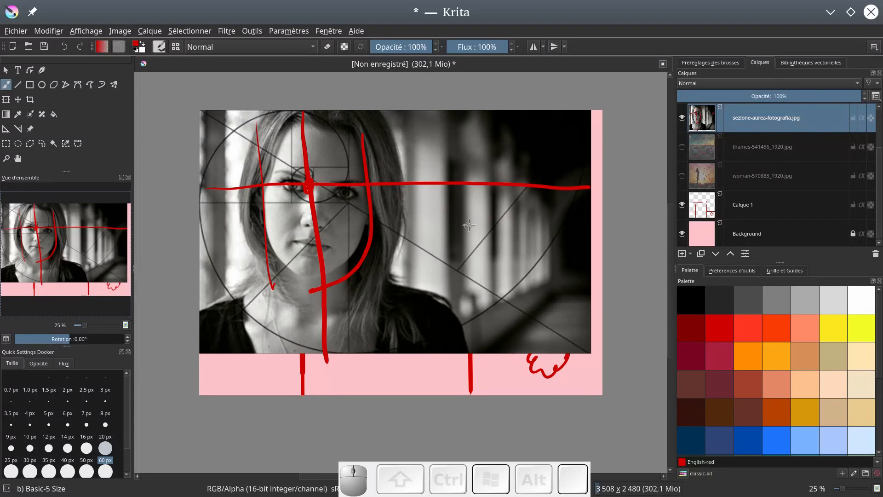
left_click_drag(496, 135, 516, 340)
Show rule-of-thirds-graphic-design.jpg, hide the portrait photo layer and make the rule-of-thirds photo the active layer.
scroll(803, 148, "up", 2)
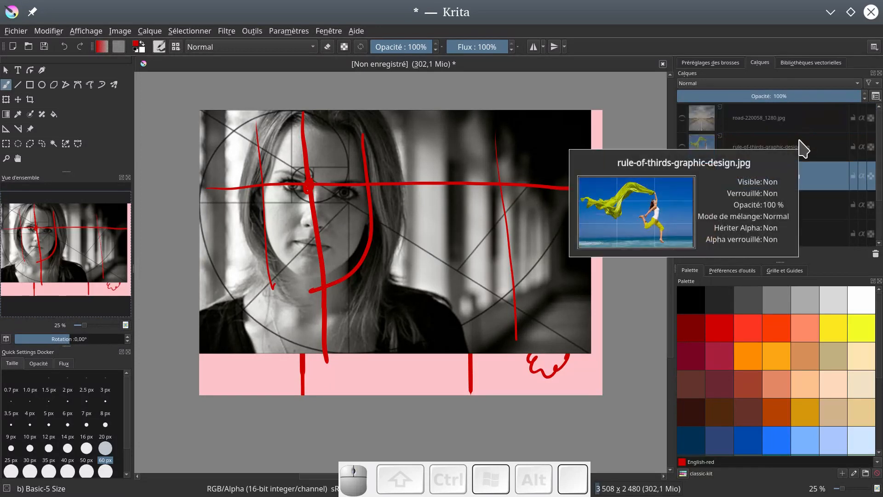
left_click(682, 147)
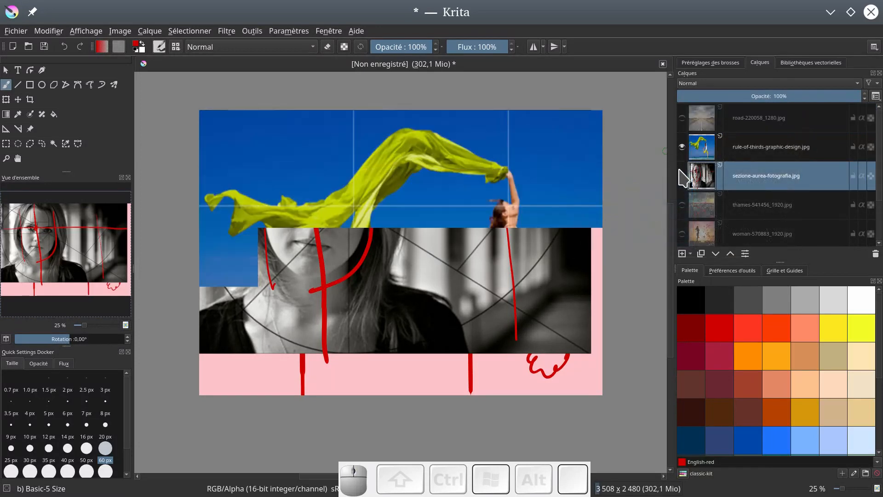
left_click(682, 176)
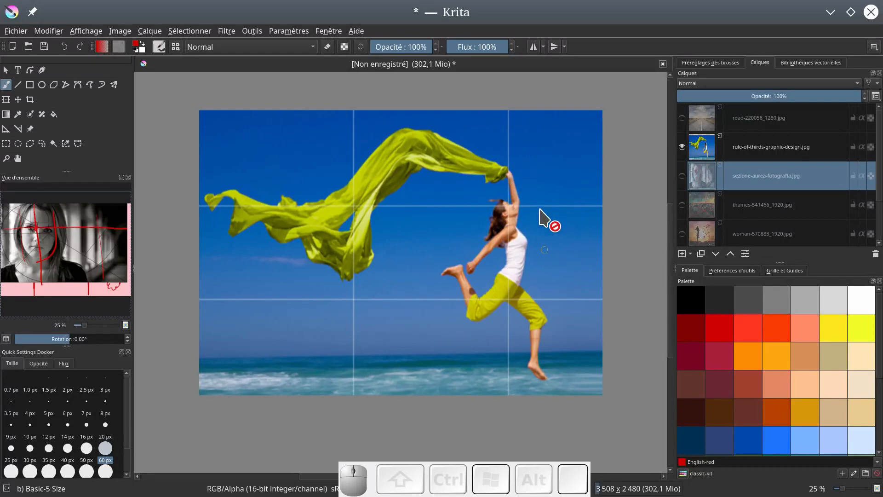
left_click(704, 151)
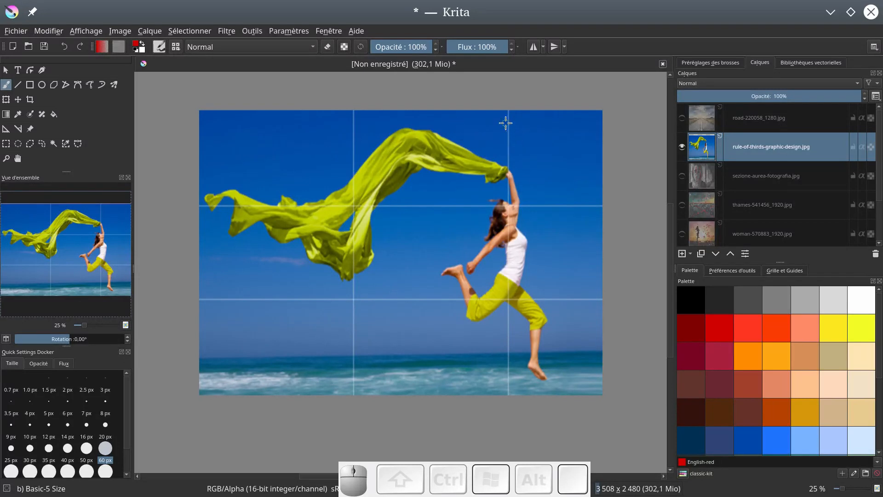
Brush red spots on the two upper grid intersections and a column of short slanted strokes in front of the jumping woman.
left_click_drag(507, 206, 512, 209)
left_click_drag(354, 205, 353, 204)
left_click_drag(552, 211, 597, 197)
left_click_drag(554, 236, 594, 224)
left_click_drag(566, 260, 598, 244)
left_click_drag(567, 280, 596, 265)
left_click_drag(574, 302, 598, 292)
mouse_move(580, 341)
left_mouse_down()
mouse_move(600, 332)
mouse_move(600, 357)
left_mouse_up()
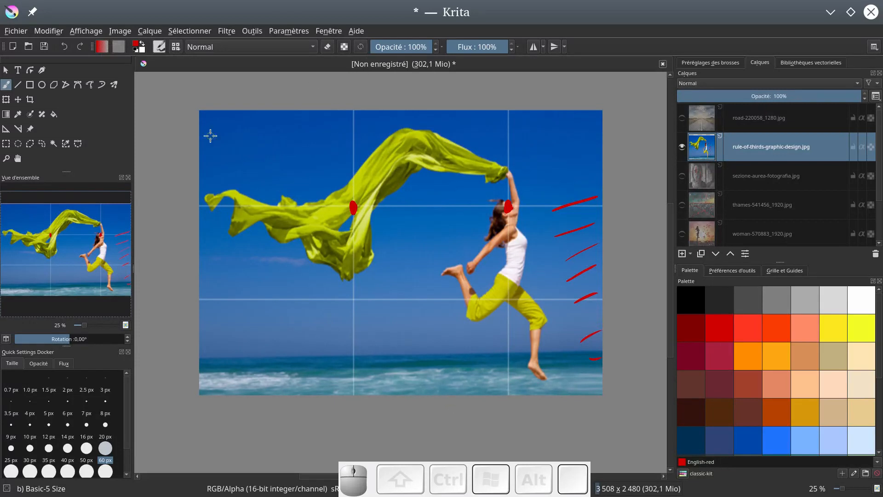
Shift the rule-of-thirds photo left and slightly down, then brush a red arrow and a vertical stroke in front of the woman.
left_click(20, 102)
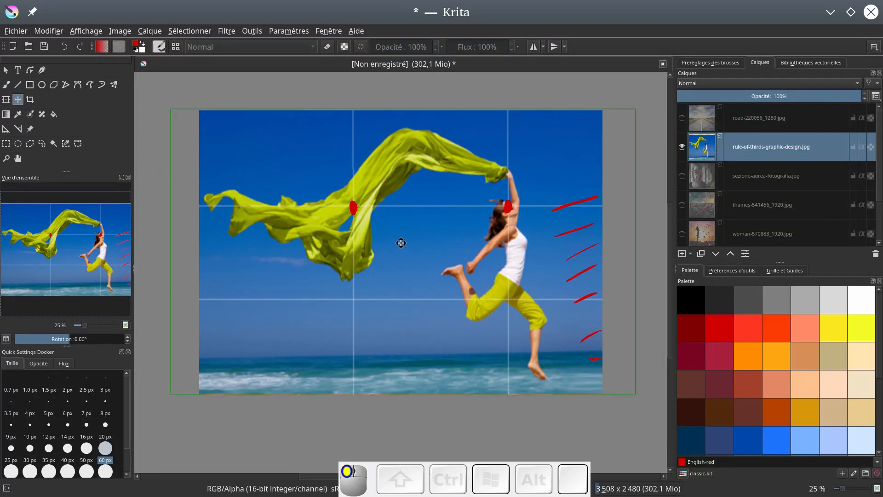
left_click_drag(434, 251, 447, 197)
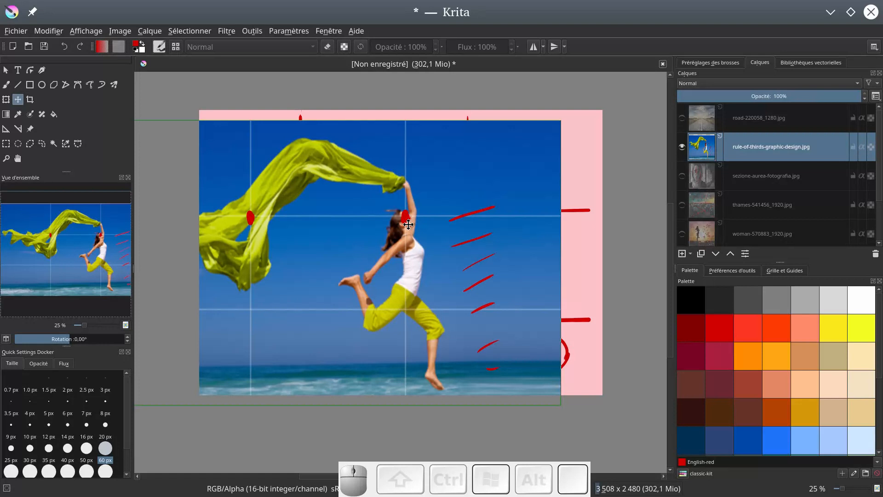
left_click_drag(461, 173, 514, 169)
left_click(6, 85)
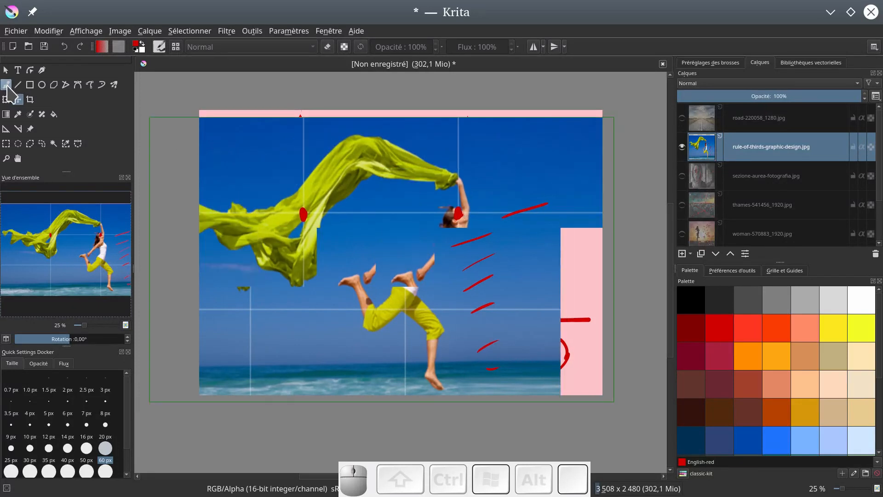
mouse_move(499, 193)
left_mouse_down()
mouse_move(563, 183)
mouse_move(548, 176)
mouse_move(561, 198)
mouse_move(588, 194)
mouse_move(594, 278)
left_mouse_up()
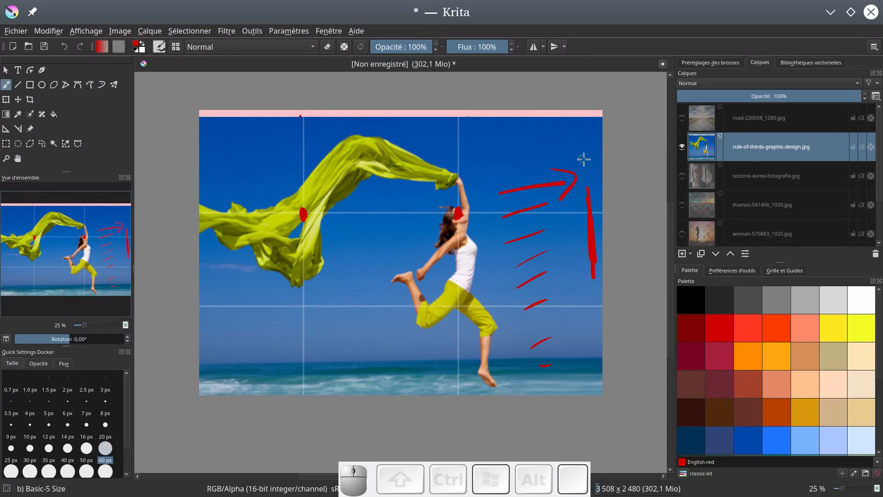
Show road-220058_1280.jpg, hide the rule-of-thirds photo and make the road photo the active layer for straight-line drawing.
left_click(682, 118)
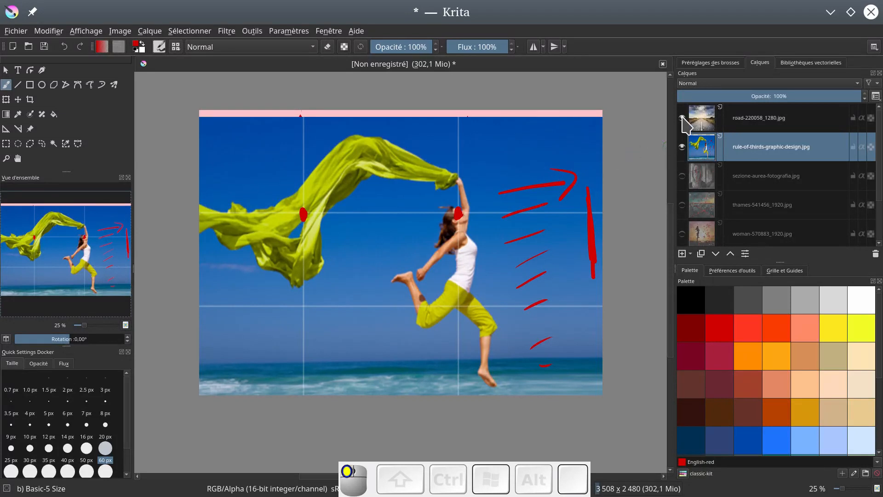
left_click(682, 146)
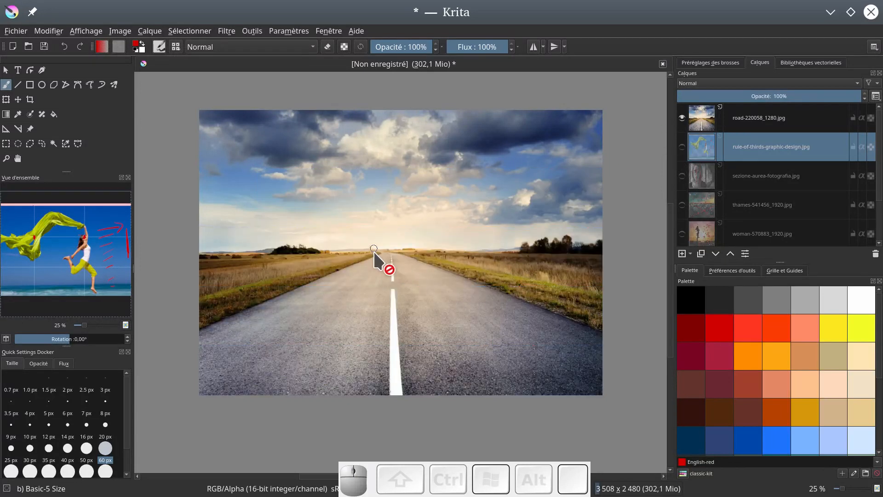
left_click(18, 85)
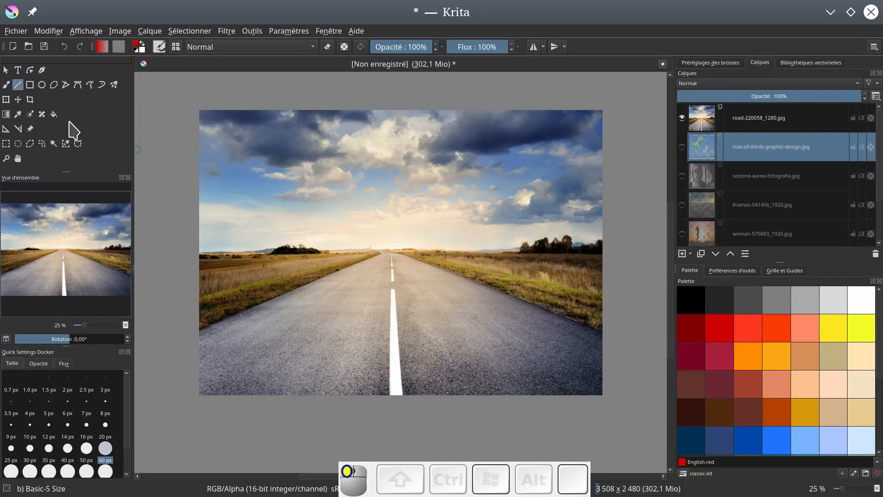
left_click(199, 329)
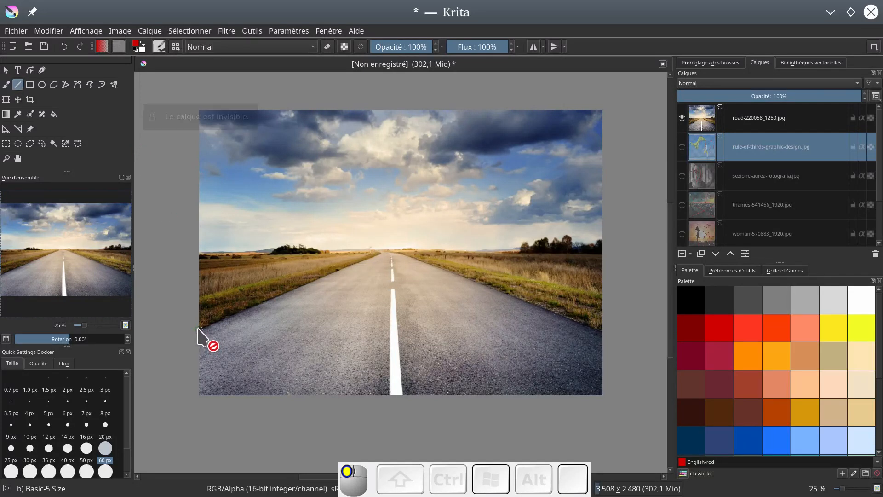
key("Page_Up")
Draw straight red lines along both road edges crossing at the vanishing point, one across the road and one along the horizon.
mouse_move(199, 329)
left_mouse_down()
mouse_move(389, 236)
mouse_move(562, 178)
left_mouse_up()
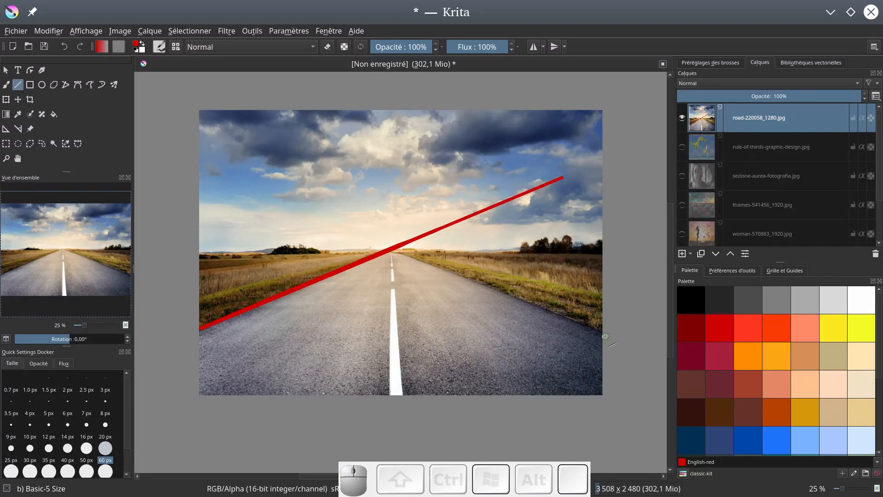
mouse_move(602, 333)
left_mouse_down()
mouse_move(417, 238)
mouse_move(216, 180)
left_mouse_up()
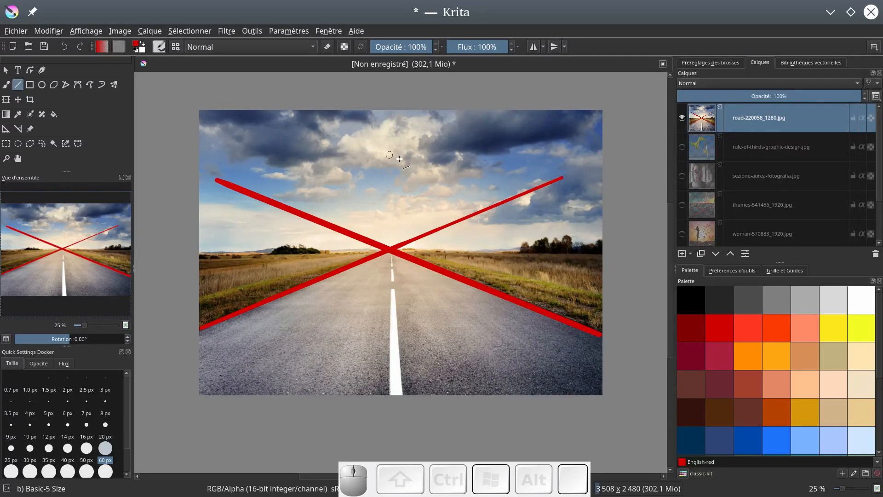
left_click_drag(199, 329, 604, 332)
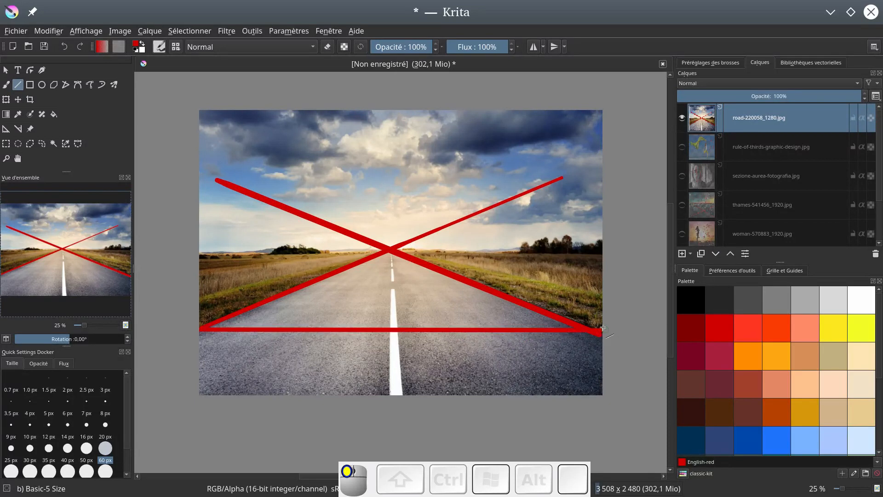
left_click_drag(200, 253, 598, 249)
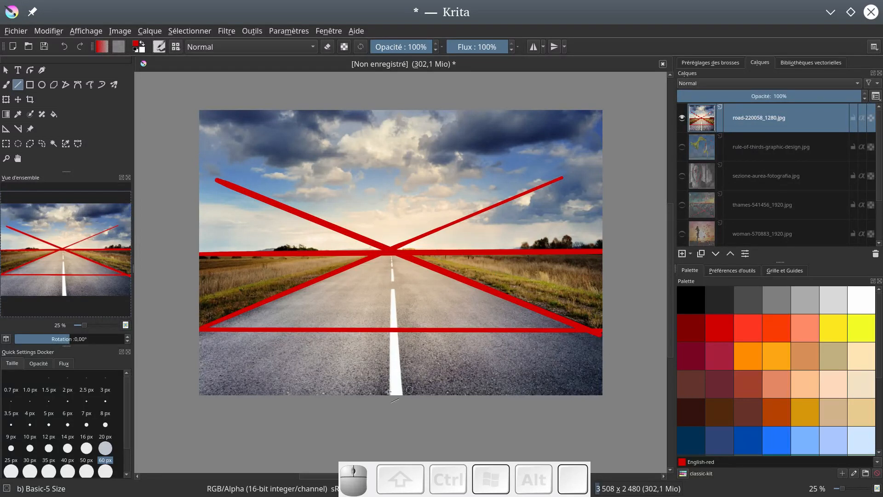
Draw a small red arrow in the sky pointing down at the road's vanishing point.
left_click_drag(386, 197, 394, 236)
left_click_drag(397, 236, 396, 235)
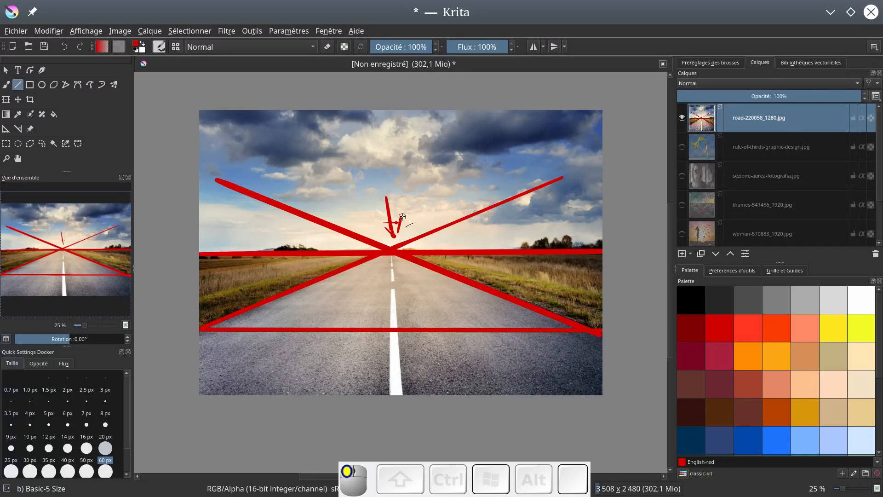
left_click(6, 84)
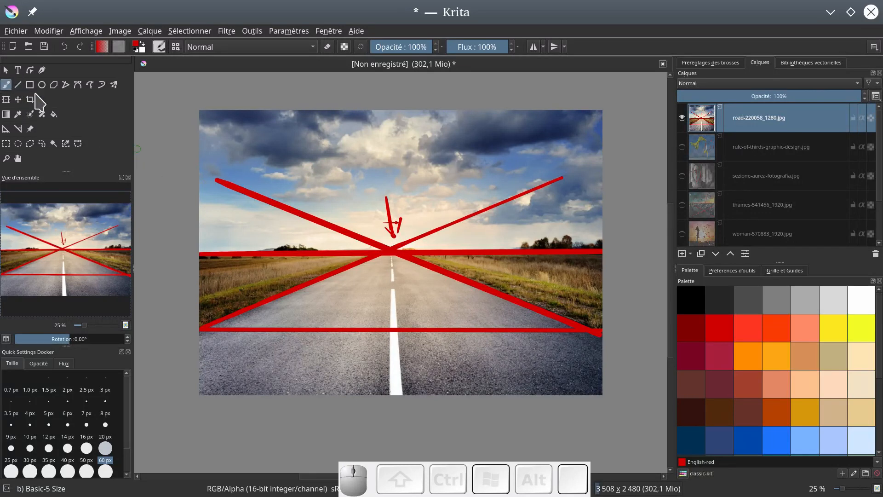
mouse_move(384, 223)
left_mouse_down()
mouse_move(396, 237)
mouse_move(401, 220)
left_mouse_up()
Brush four small red marks around the vanishing point, two in the sky and two on the road.
left_click_drag(510, 172, 510, 168)
left_click_drag(278, 161, 282, 161)
left_click_drag(280, 319, 284, 319)
left_click(472, 304)
left_click_drag(509, 315, 512, 316)
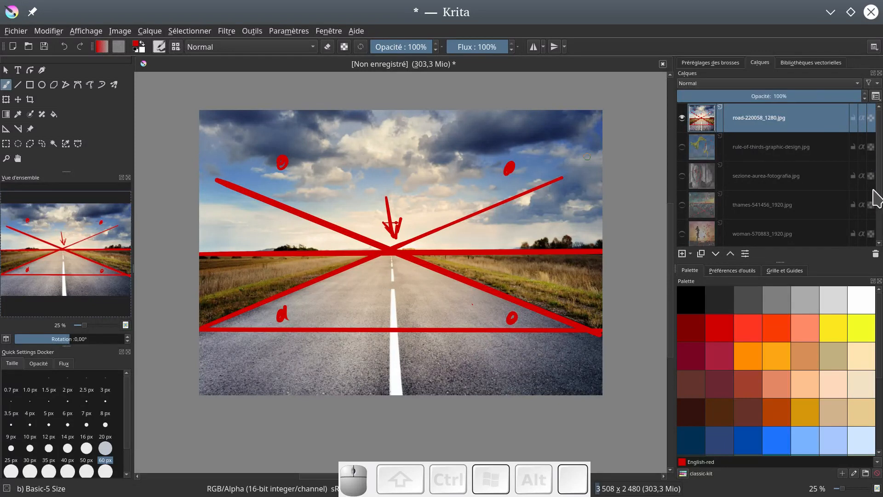
Switch to Gwenview and examine the circle, square and cylinder rows of the basic-shapes chart.
mouse_move(841, 176)
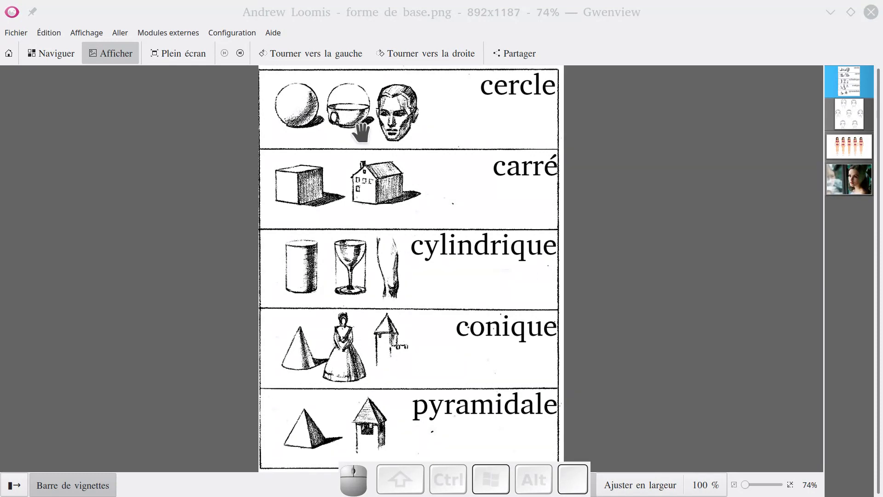
scroll(366, 130, "up", 2)
left_click_drag(339, 139, 340, 247)
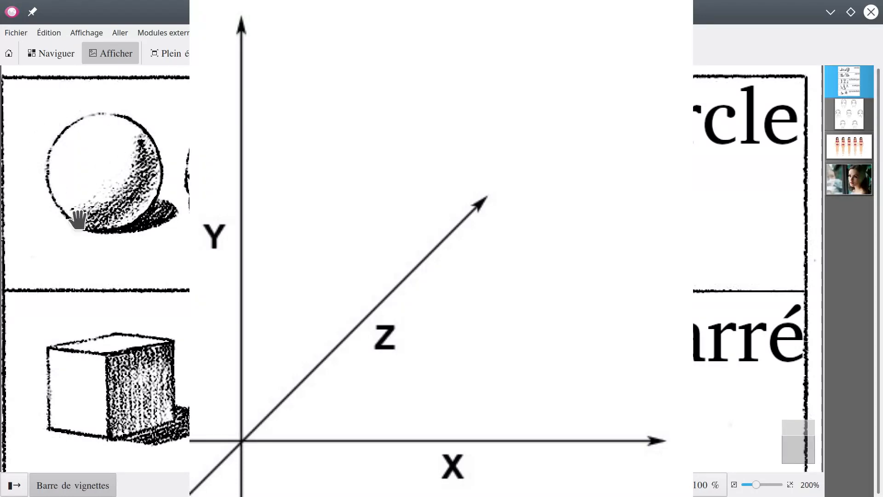
scroll(90, 257, "down", 4)
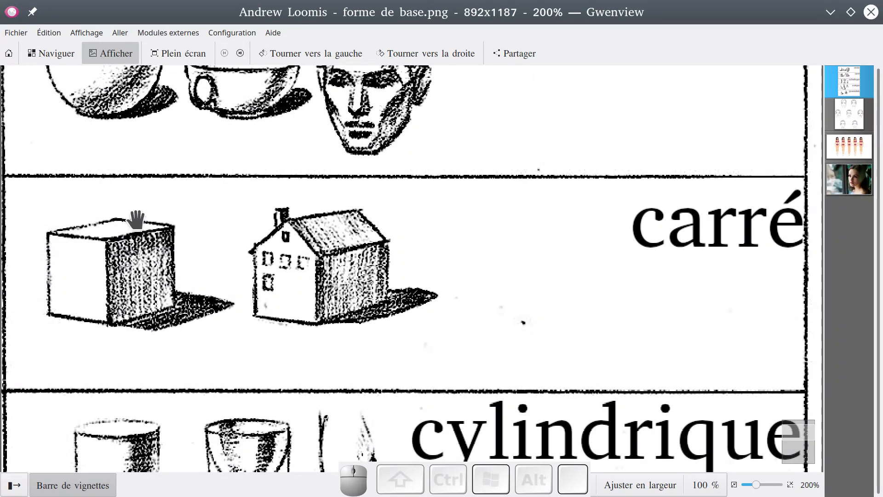
left_click_drag(111, 248, 111, 321)
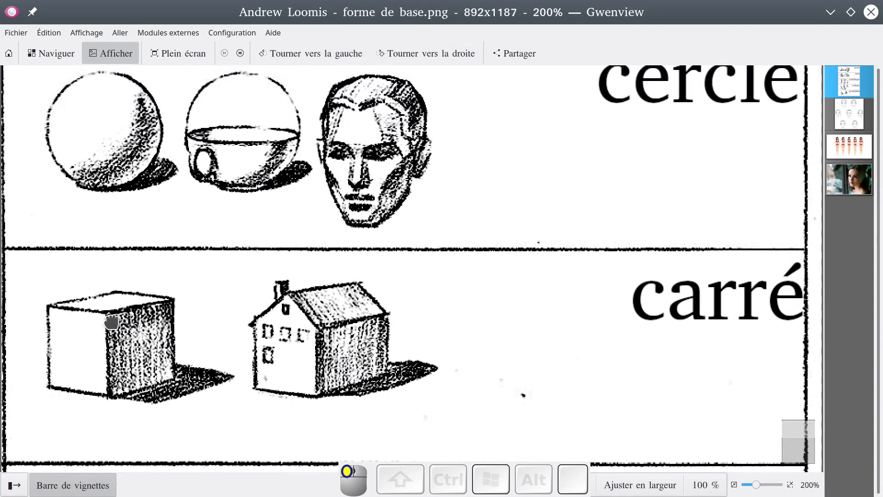
left_click_drag(131, 139, 126, 164)
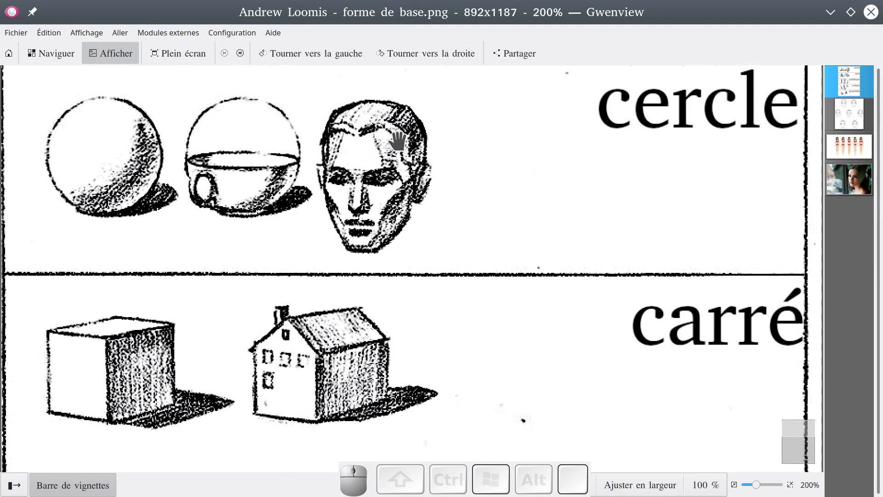
left_click_drag(401, 277, 404, 227)
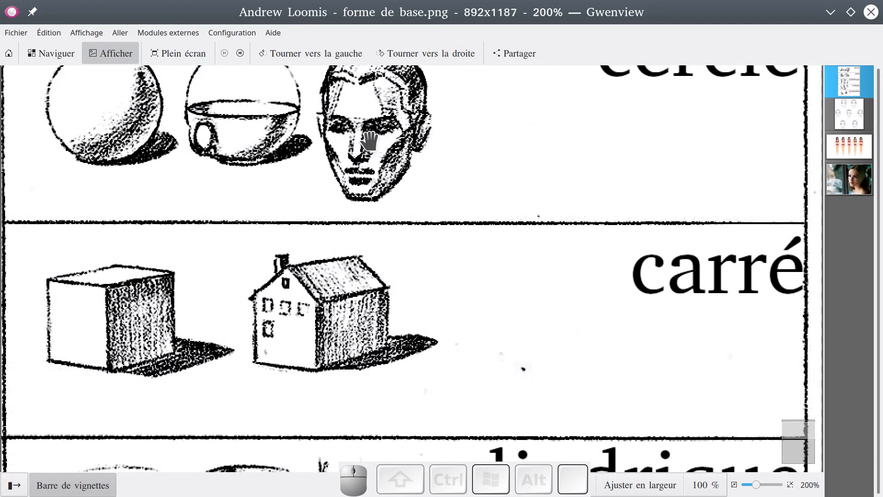
left_click_drag(327, 264, 333, 11)
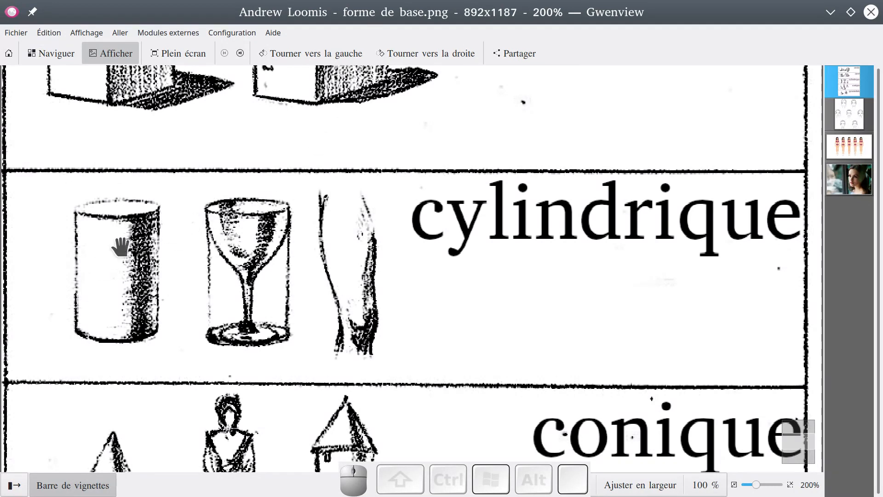
left_click_drag(345, 20, 0, 18)
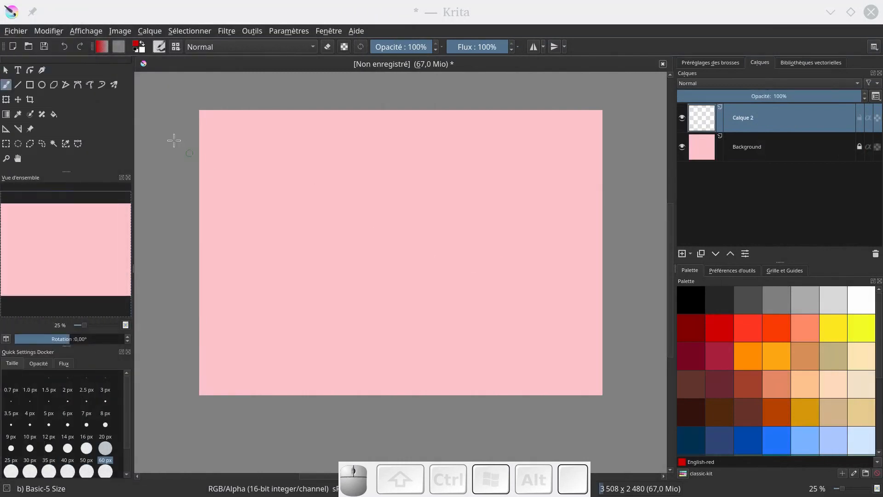
On Calque 2 in Krita, draw an upright rectangle from straight red lines and a white-filled red ellipse to its right.
left_click(18, 84)
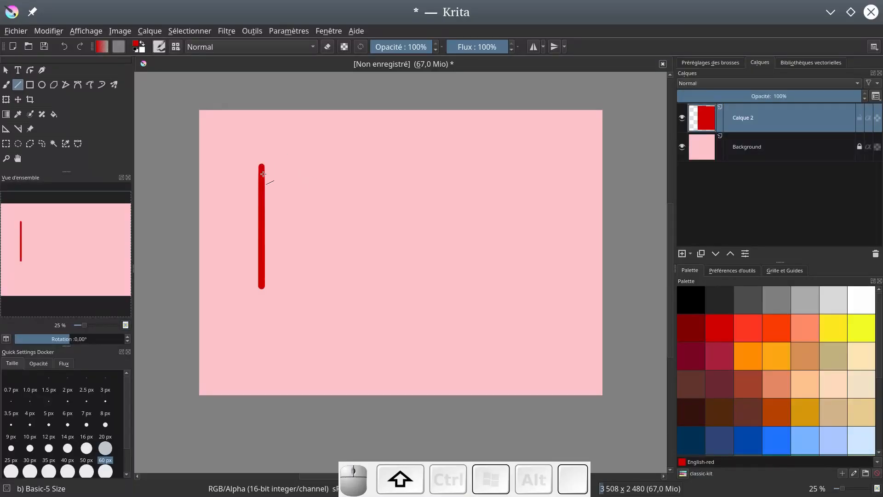
left_click_drag(265, 169, 333, 167)
left_click_drag(262, 286, 332, 286)
left_click_drag(333, 168, 334, 287)
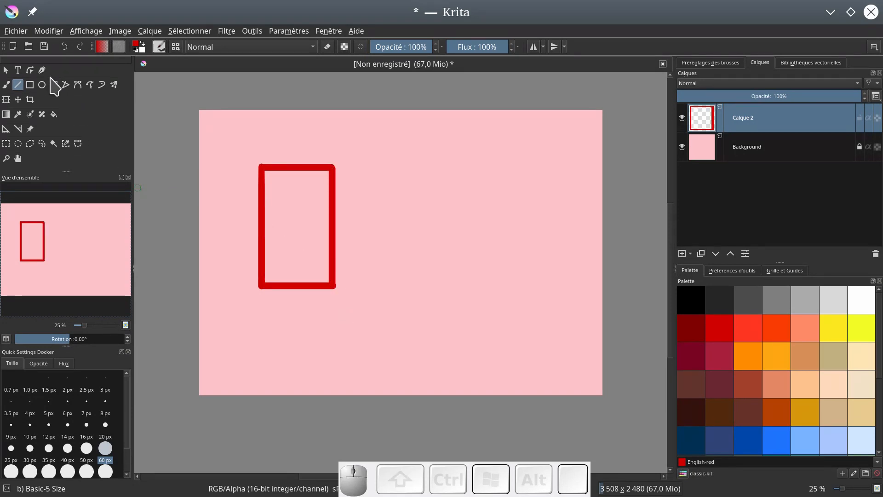
left_click(42, 85)
left_click_drag(395, 155, 472, 198)
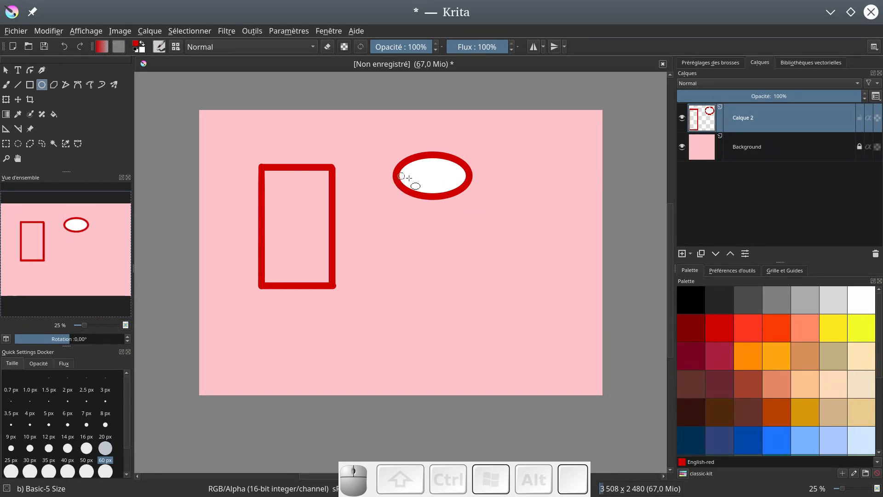
left_click(6, 85)
mouse_move(446, 229)
left_mouse_down()
mouse_move(489, 230)
mouse_move(515, 253)
left_mouse_up()
left_click_drag(441, 266, 500, 254)
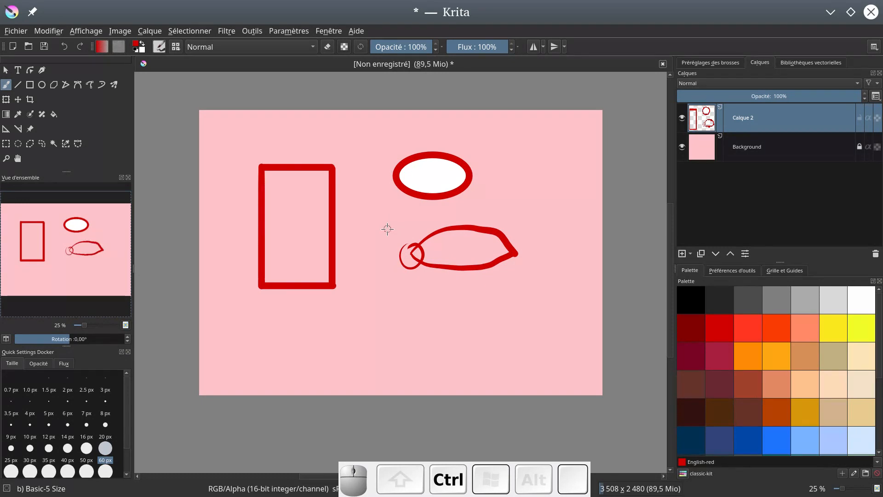
key("ctrl+z")
key("ctrl+z")
key("ctrl+z")
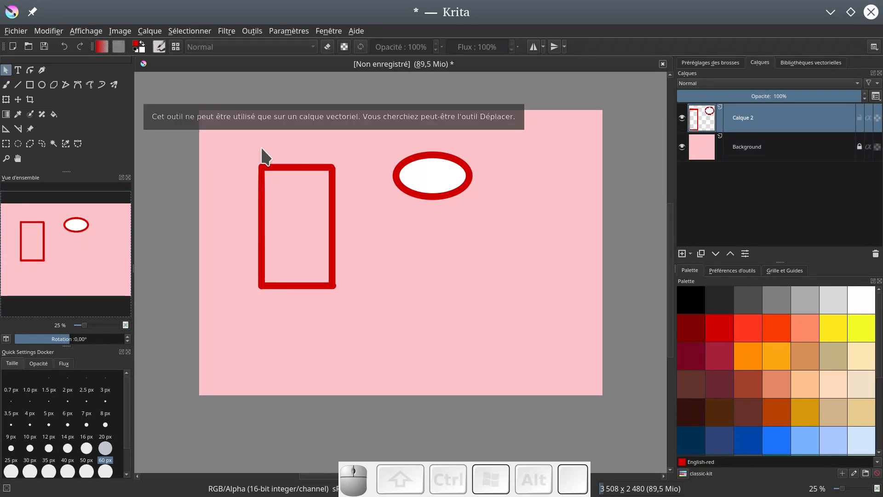
Select the white-filled ellipse with a rectangular selection and transform it to sit on the rectangle's upper edge as the cylinder's top.
left_click(6, 145)
left_click_drag(389, 134, 486, 216)
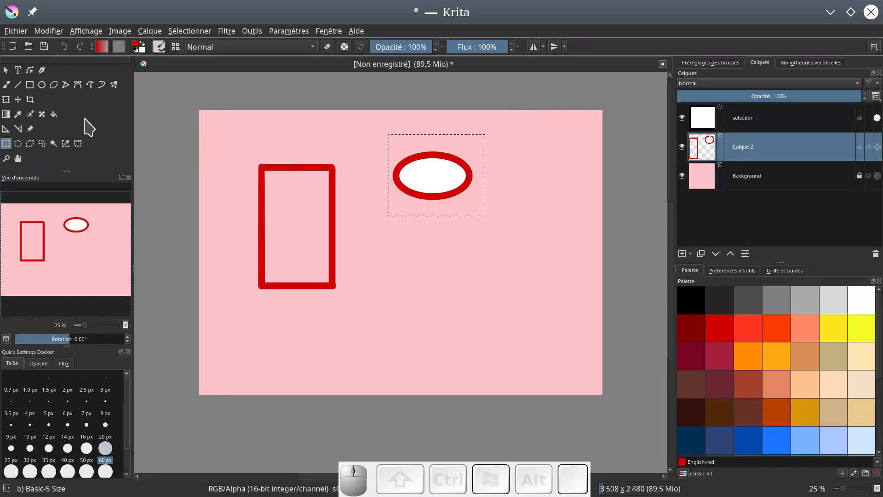
left_click(6, 99)
left_click_drag(435, 178, 349, 166)
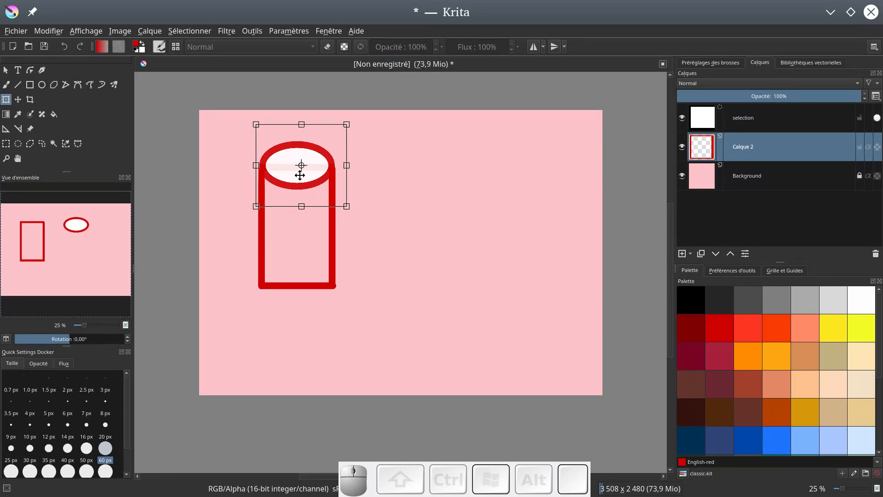
key("ctrl")
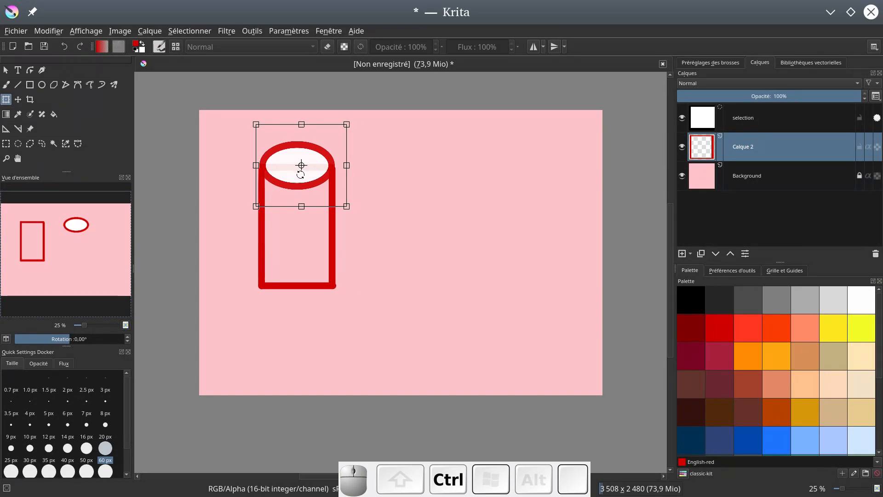
left_click_drag(300, 174, 300, 210)
Paste a copy of the selected ellipse area and move it down onto the rectangle's lower edge as the cylinder's base.
key("ctrl+c")
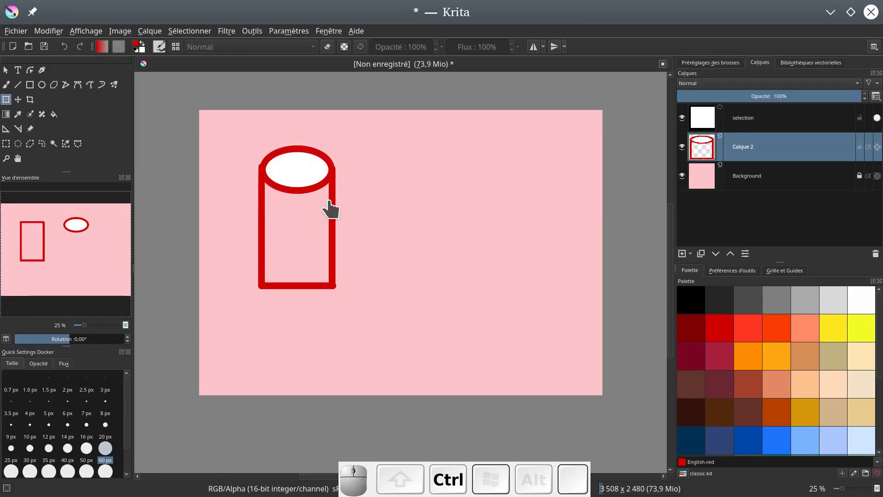
key("ctrl+v")
left_click_drag(302, 173, 315, 301)
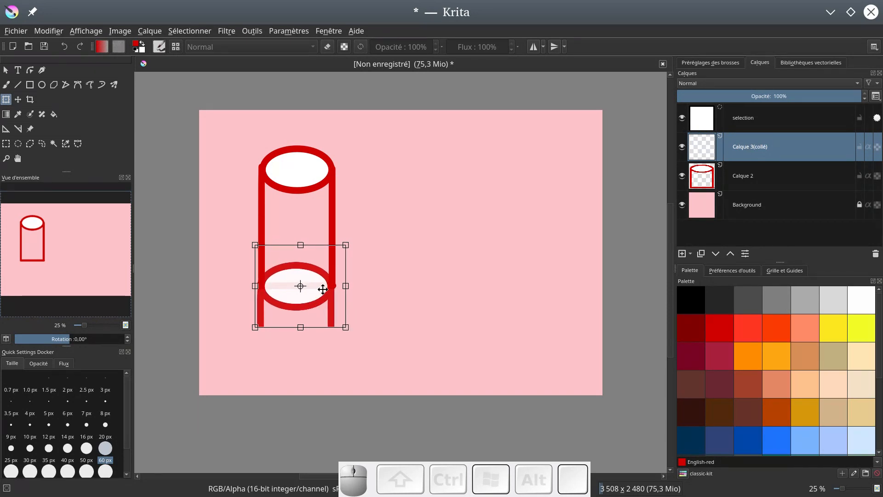
left_click(5, 70)
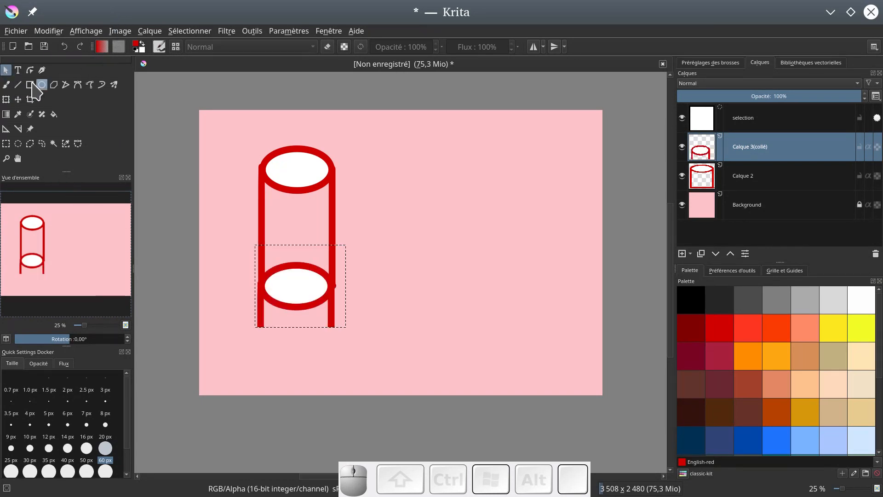
Erase the surplus lines around the base ellipse and paint the cylinder's body white up to its red outline.
left_click(6, 84)
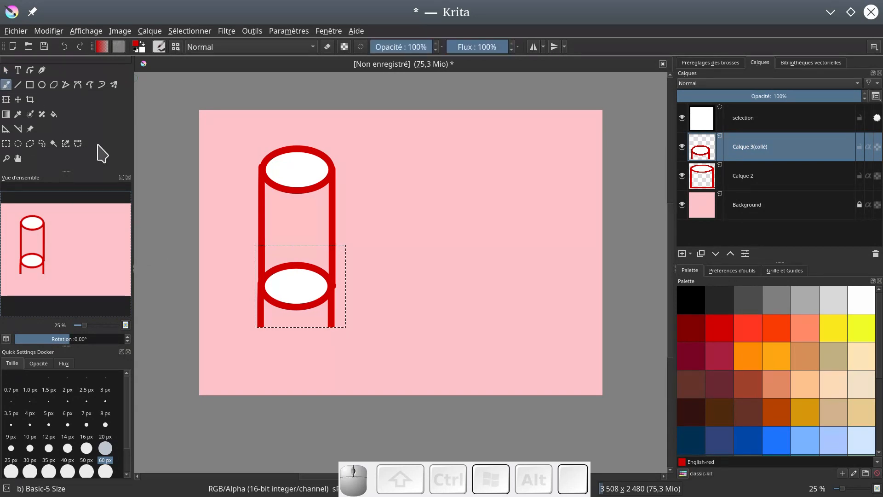
key("e")
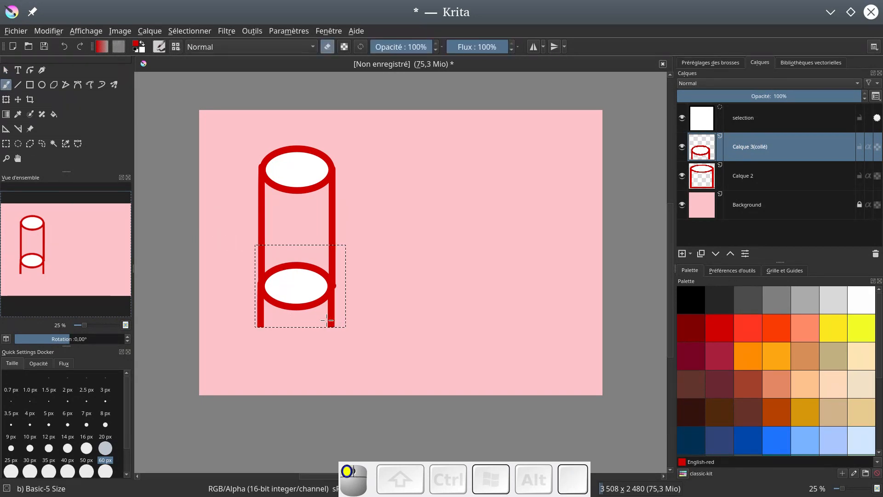
left_click_drag(325, 285, 291, 286)
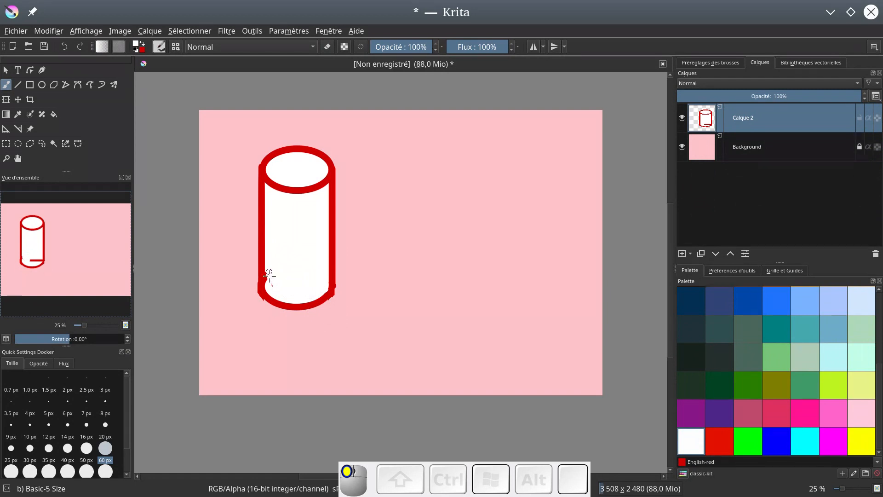
left_click_drag(281, 290, 280, 232)
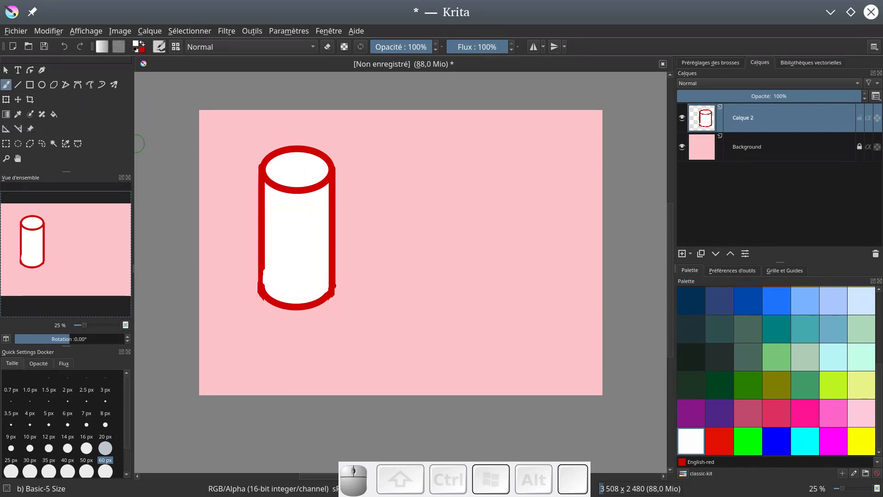
Switch to Gwenview, examine the cylinder row of the basic-shapes chart, and return to Krita.
left_click(0, 110)
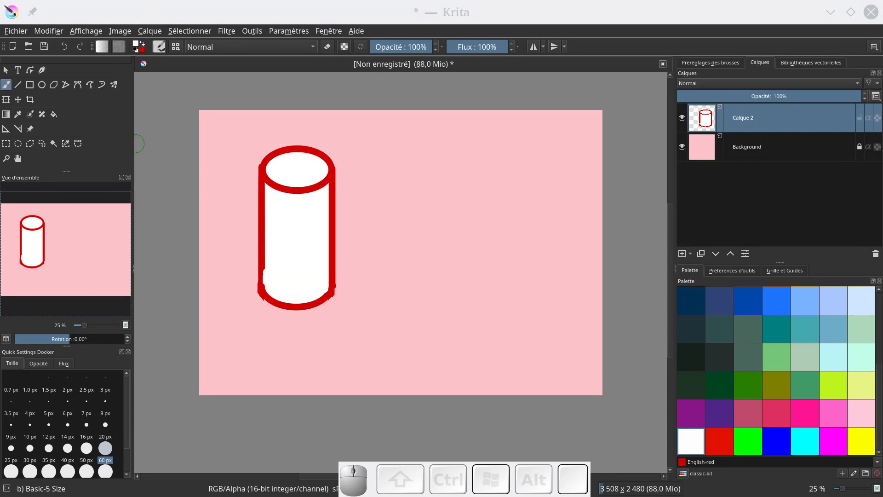
left_click_drag(0, 98, 639, 21)
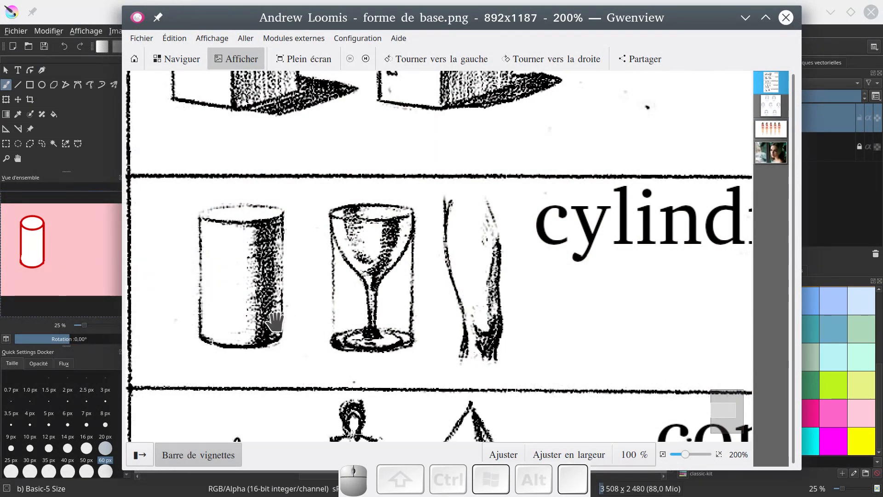
left_click(746, 18)
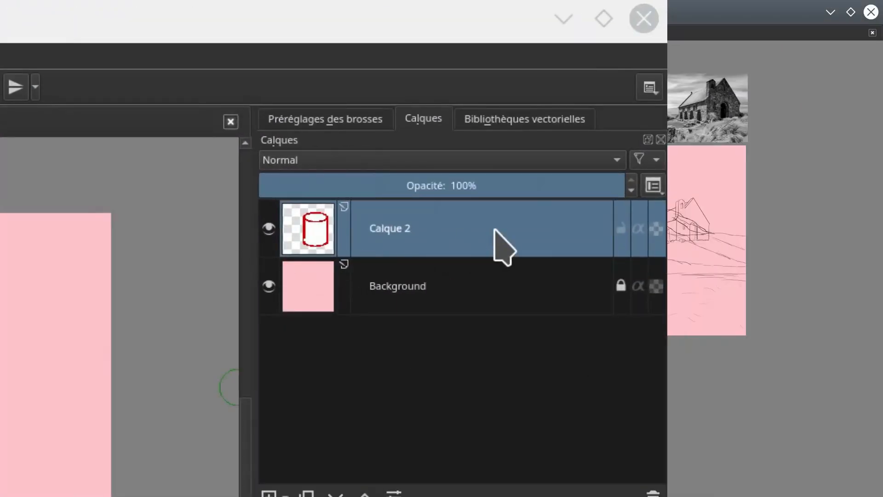
Lock the alpha of Calque 2 and paint the cylinder's body and the middle of its top with Grey 50.
left_click(655, 230)
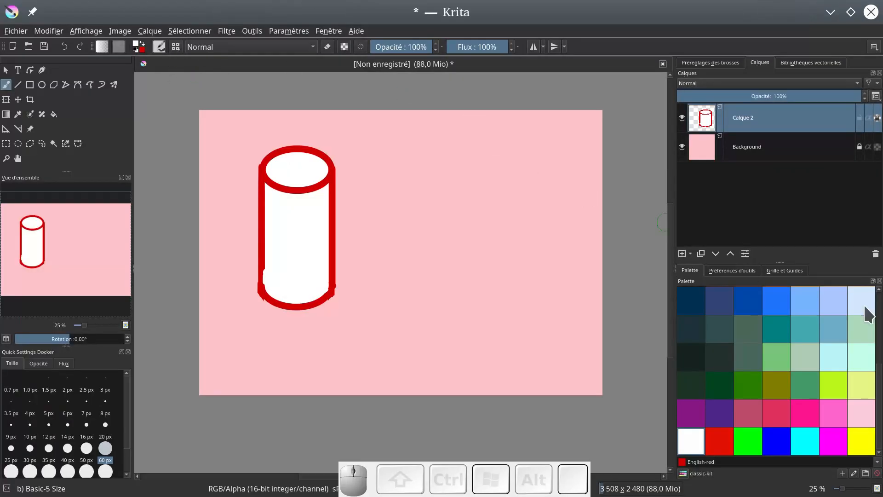
scroll(843, 338, "up", 3)
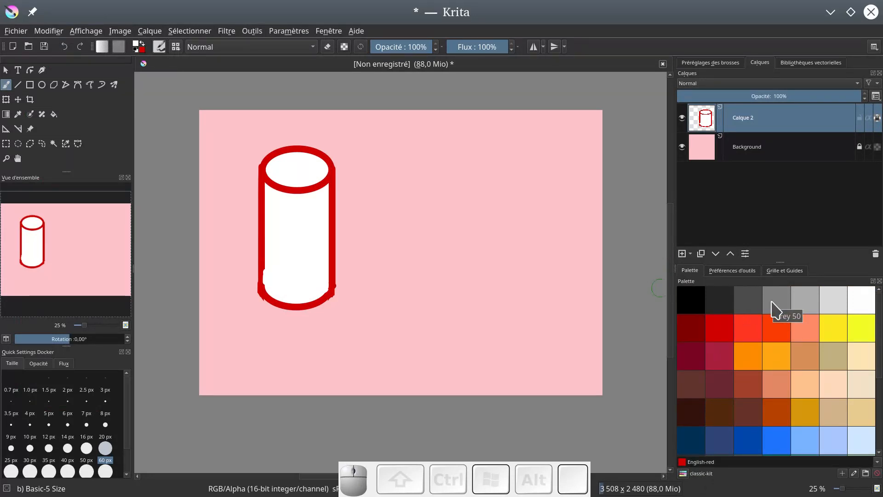
left_click(772, 302)
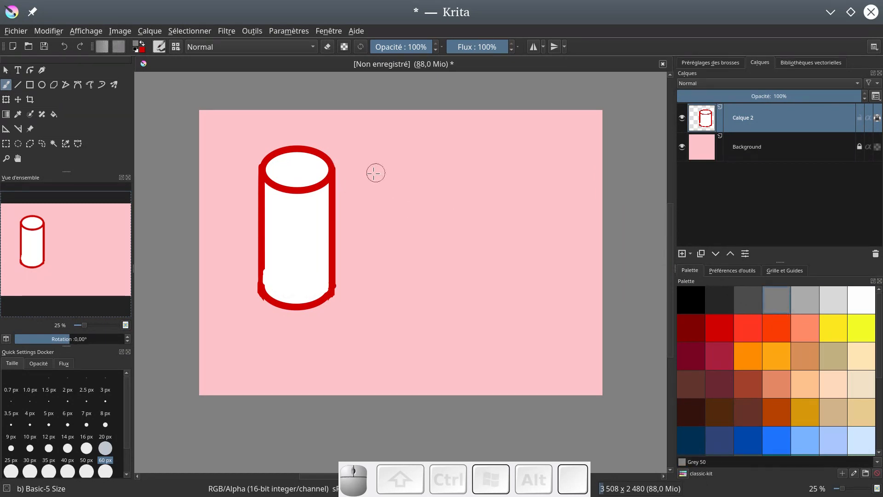
left_click_drag(402, 175, 366, 260)
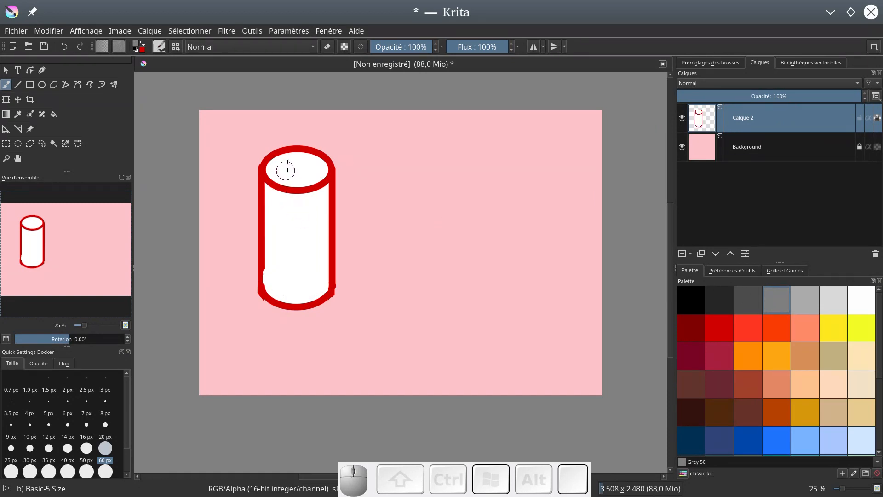
mouse_move(273, 162)
left_mouse_down()
mouse_move(266, 208)
mouse_move(263, 167)
left_mouse_up()
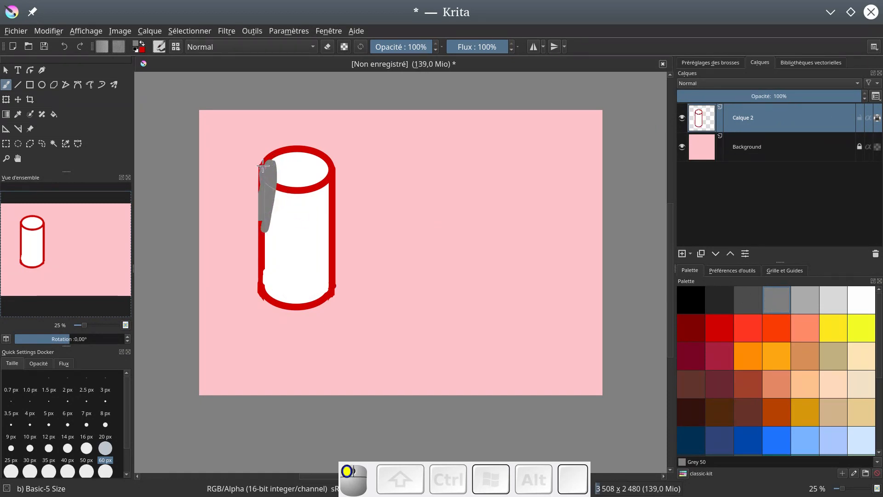
mouse_move(280, 245)
left_mouse_down()
mouse_move(310, 247)
mouse_move(306, 294)
mouse_move(315, 245)
mouse_move(311, 294)
mouse_move(288, 263)
mouse_move(241, 235)
mouse_move(264, 259)
mouse_move(253, 301)
left_mouse_up()
mouse_move(291, 278)
left_mouse_down()
mouse_move(309, 255)
mouse_move(318, 260)
mouse_move(321, 308)
mouse_move(324, 266)
left_mouse_up()
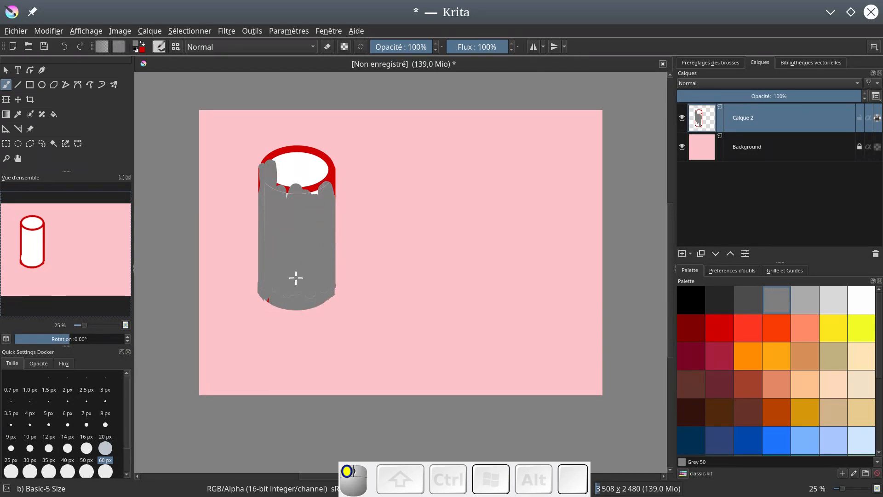
mouse_move(290, 160)
left_mouse_down()
mouse_move(287, 172)
mouse_move(309, 174)
left_mouse_up()
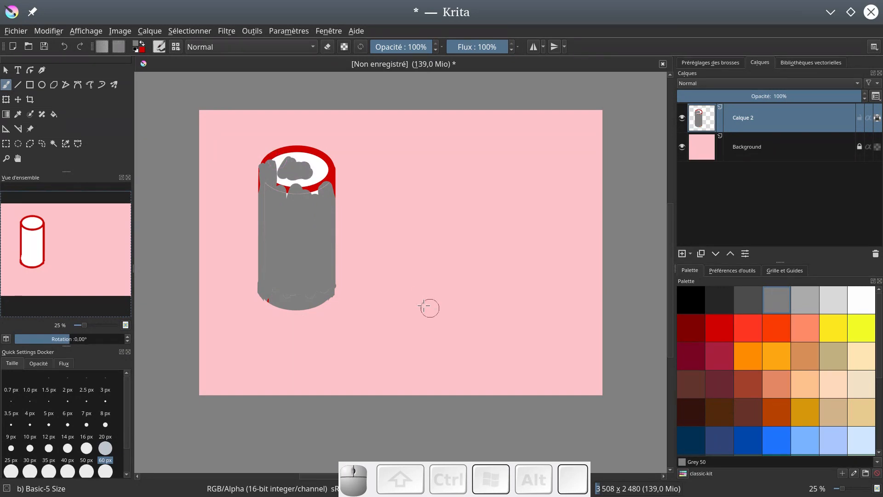
Extend the Grey 50 paint over the cylinder's upper shoulders, rim and most of the top ellipse.
scroll(310, 183, "up", 2, "ctrl")
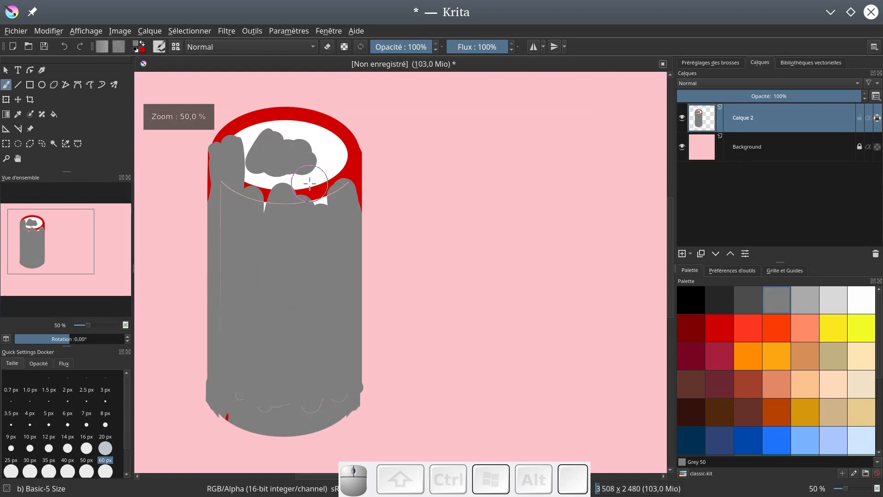
scroll(310, 183, "up", 2, "ctrl")
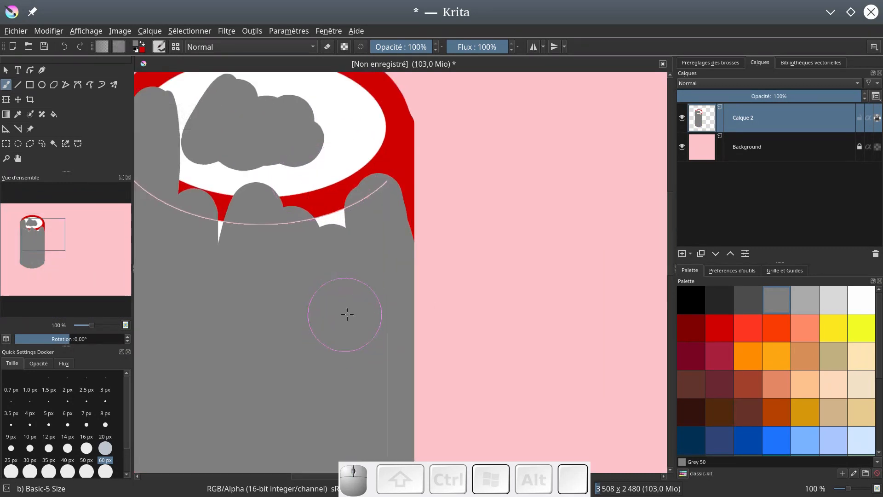
left_click_drag(371, 278, 491, 302)
left_click_drag(362, 254, 355, 270)
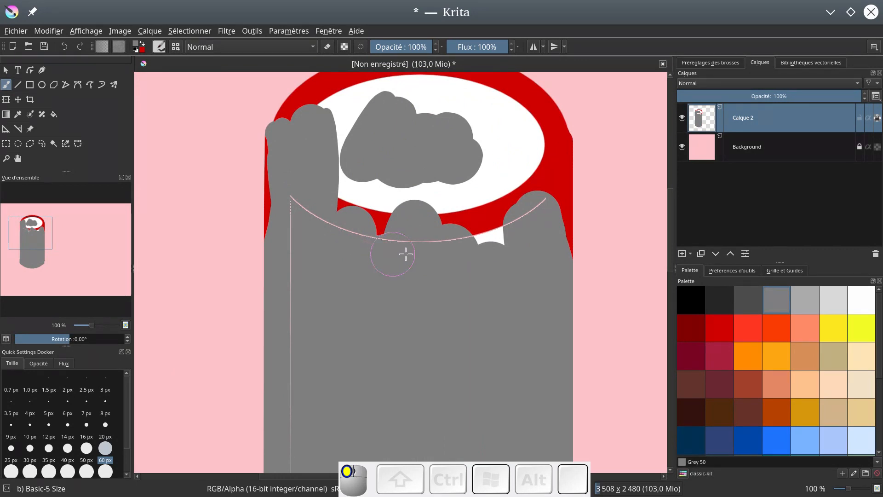
mouse_move(494, 255)
left_mouse_down()
mouse_move(544, 234)
mouse_move(506, 248)
mouse_move(502, 242)
mouse_move(539, 212)
mouse_move(552, 222)
mouse_move(557, 205)
mouse_move(560, 259)
mouse_move(570, 243)
left_mouse_up()
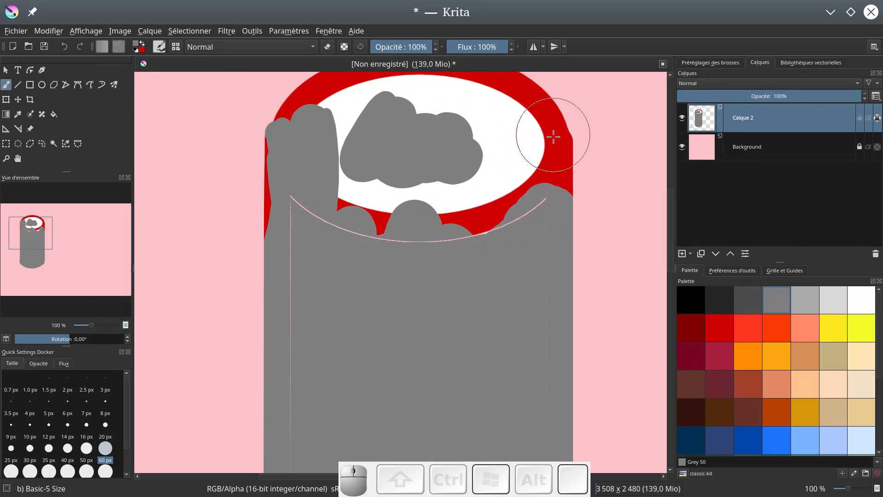
left_click_drag(553, 137, 556, 207)
mouse_move(521, 143)
left_mouse_down()
mouse_move(385, 151)
mouse_move(406, 133)
mouse_move(319, 139)
mouse_move(297, 153)
mouse_move(302, 170)
mouse_move(258, 307)
mouse_move(320, 181)
mouse_move(319, 213)
mouse_move(412, 183)
mouse_move(393, 245)
mouse_move(455, 228)
mouse_move(476, 238)
mouse_move(543, 212)
mouse_move(567, 243)
mouse_move(526, 258)
left_mouse_up()
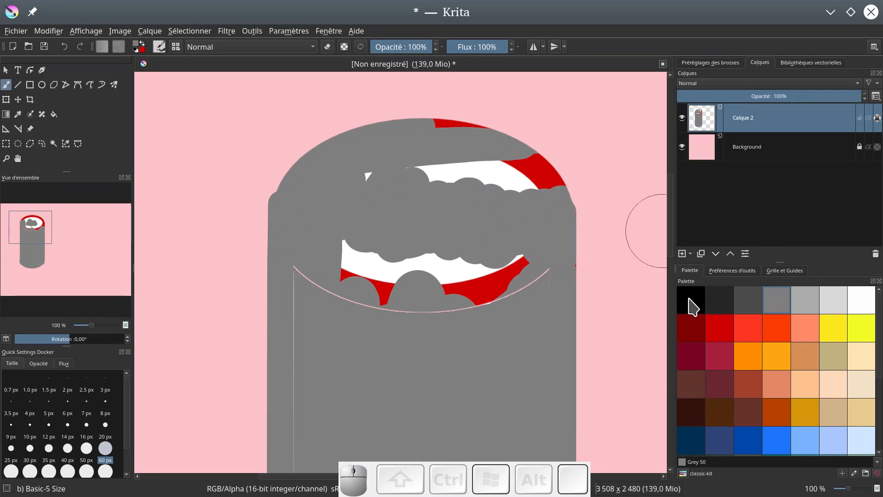
With a smaller black brush, outline the cylinder's top ellipse and the upper part of its left side.
left_click(692, 301)
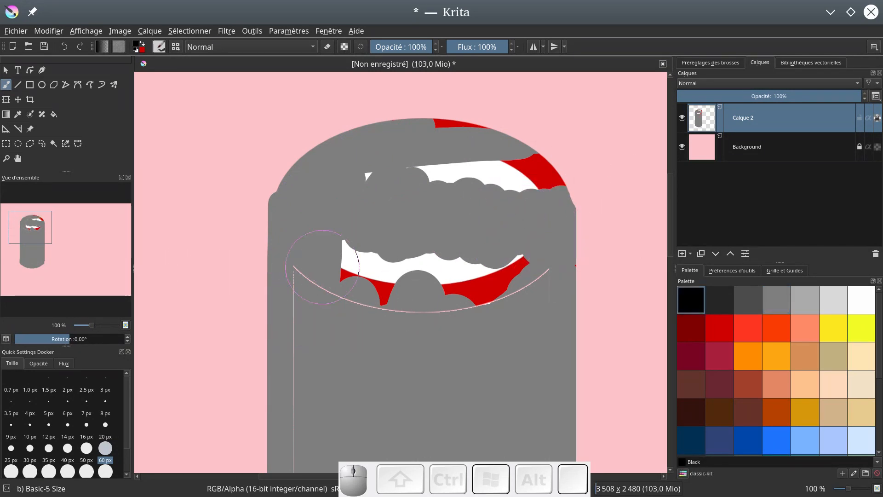
left_click_drag(401, 290, 394, 291, "shift")
mouse_move(304, 277)
left_mouse_down()
mouse_move(288, 260)
mouse_move(374, 297)
mouse_move(471, 282)
left_mouse_up()
mouse_move(384, 319)
left_mouse_down()
mouse_move(437, 313)
mouse_move(509, 281)
mouse_move(536, 257)
left_mouse_up()
mouse_move(333, 301)
left_mouse_down()
mouse_move(495, 285)
mouse_move(527, 267)
left_mouse_up()
mouse_move(557, 223)
left_mouse_down()
mouse_move(558, 197)
mouse_move(527, 157)
mouse_move(472, 132)
mouse_move(409, 130)
mouse_move(317, 147)
mouse_move(280, 197)
mouse_move(265, 242)
mouse_move(276, 367)
mouse_move(256, 362)
mouse_move(257, 207)
mouse_move(271, 414)
left_mouse_up()
Outline the rest of the cylinder's sides and its curved base in black, and cover the top's leftover patches with Grey 50.
scroll(256, 362, "down", 5)
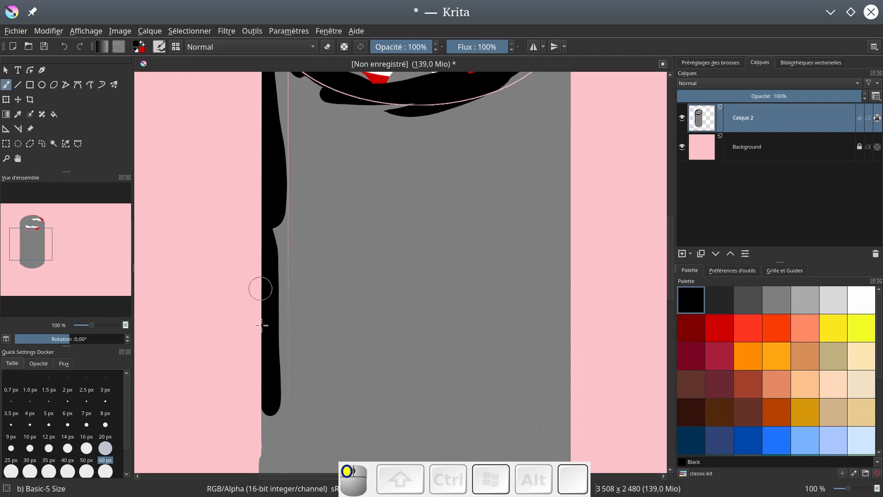
scroll(279, 249, "down", 3)
mouse_move(279, 250)
left_mouse_down()
mouse_move(272, 396)
mouse_move(295, 418)
mouse_move(365, 449)
mouse_move(424, 457)
mouse_move(545, 429)
mouse_move(571, 380)
left_mouse_up()
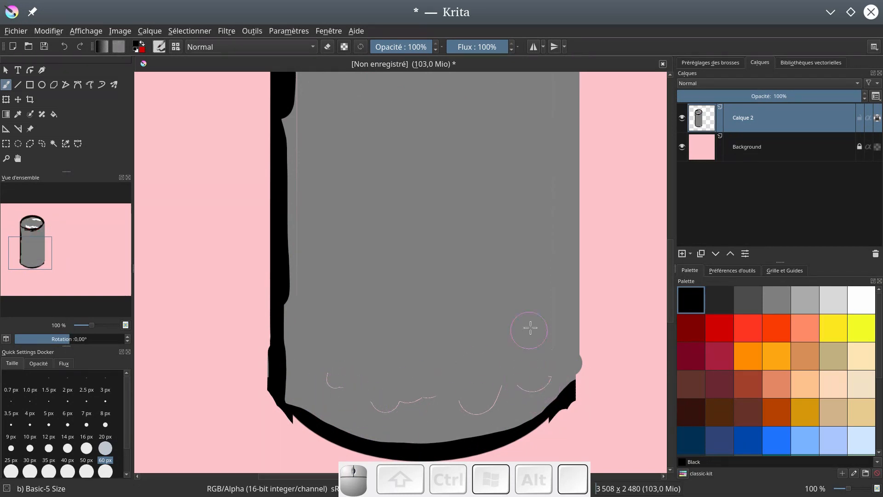
left_click_drag(530, 327, 420, 409)
left_click_drag(473, 187, 456, 338)
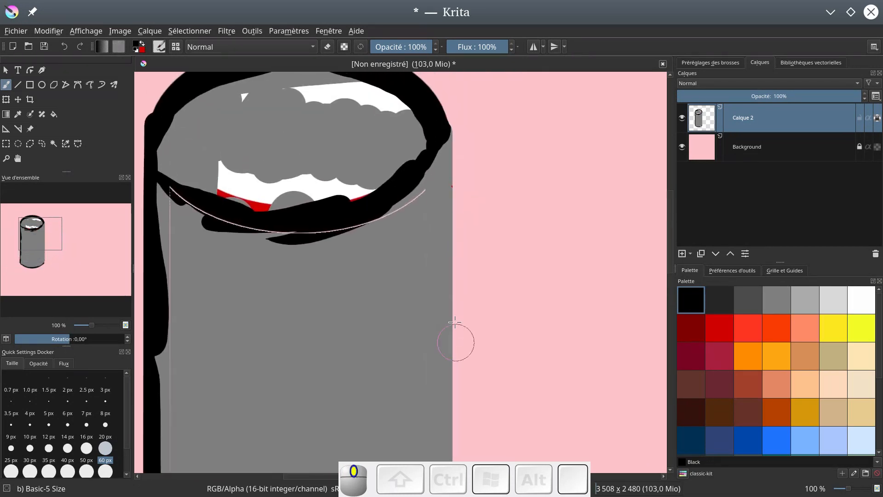
mouse_move(444, 129)
left_mouse_down()
mouse_move(457, 230)
mouse_move(457, 414)
mouse_move(474, 193)
mouse_move(468, 246)
mouse_move(475, 368)
mouse_move(465, 326)
mouse_move(466, 364)
left_mouse_up()
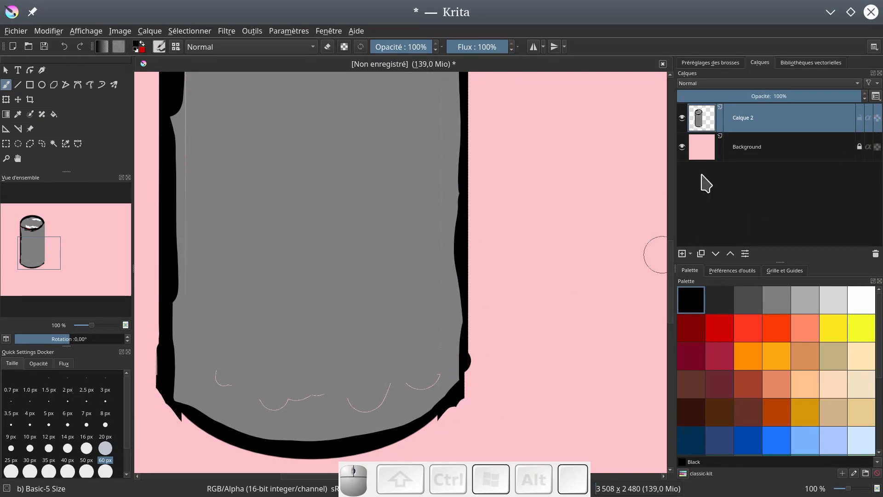
left_click(775, 302)
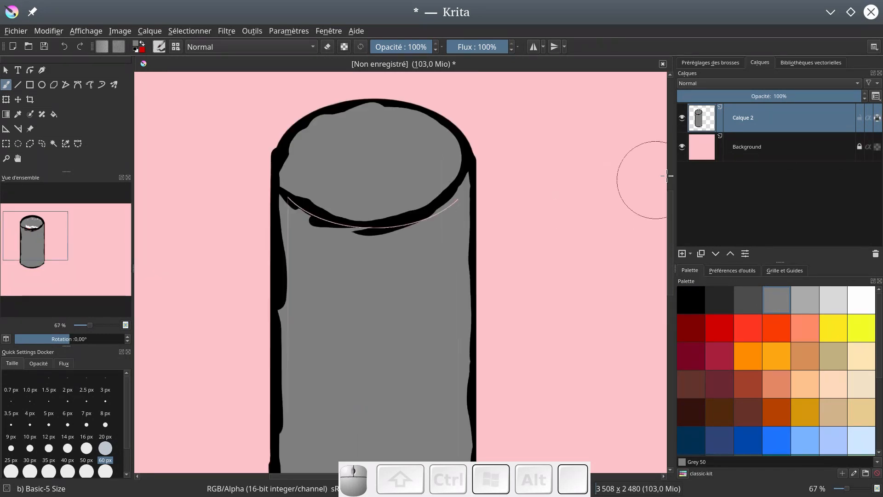
Shade the left side of the cylinder's body with the Airbrush Soft preset in Grey 30.
left_click(710, 63)
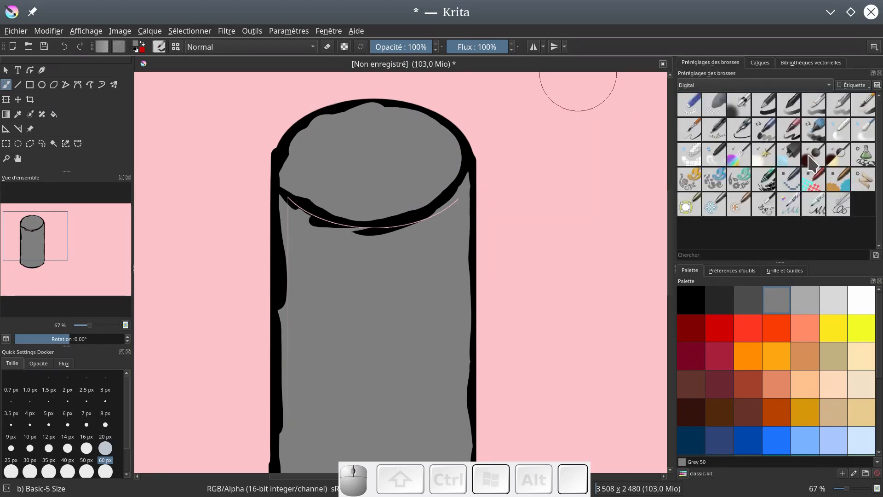
left_click(739, 106)
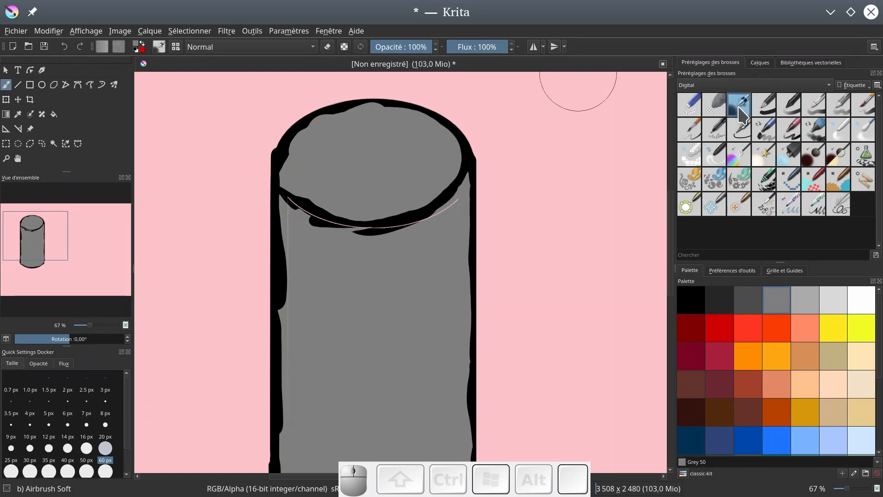
mouse_move(428, 290)
left_mouse_down()
mouse_move(365, 309)
mouse_move(379, 294)
left_mouse_up()
left_click(758, 303)
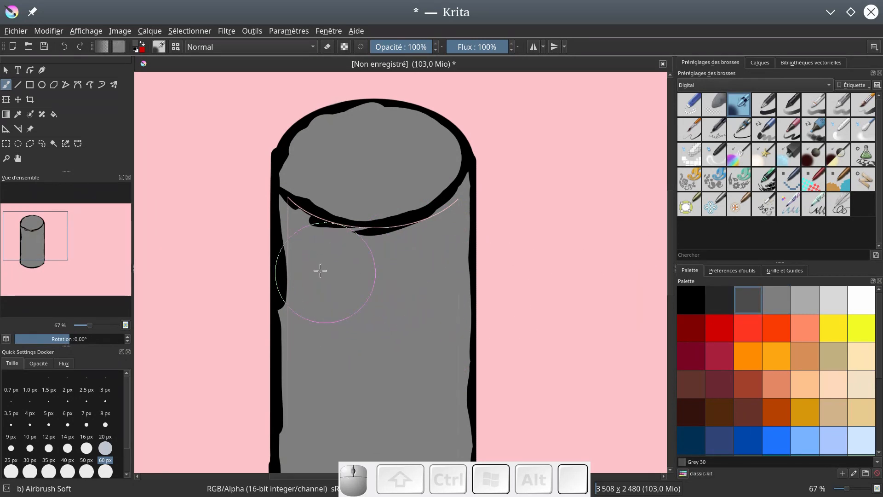
left_click_drag(371, 291, 370, 290)
mouse_move(285, 231)
left_mouse_down()
mouse_move(293, 271)
mouse_move(294, 223)
mouse_move(298, 379)
mouse_move(308, 227)
mouse_move(299, 186)
mouse_move(287, 260)
mouse_move(287, 209)
mouse_move(283, 285)
mouse_move(283, 227)
mouse_move(291, 352)
mouse_move(293, 273)
mouse_move(292, 313)
left_mouse_up()
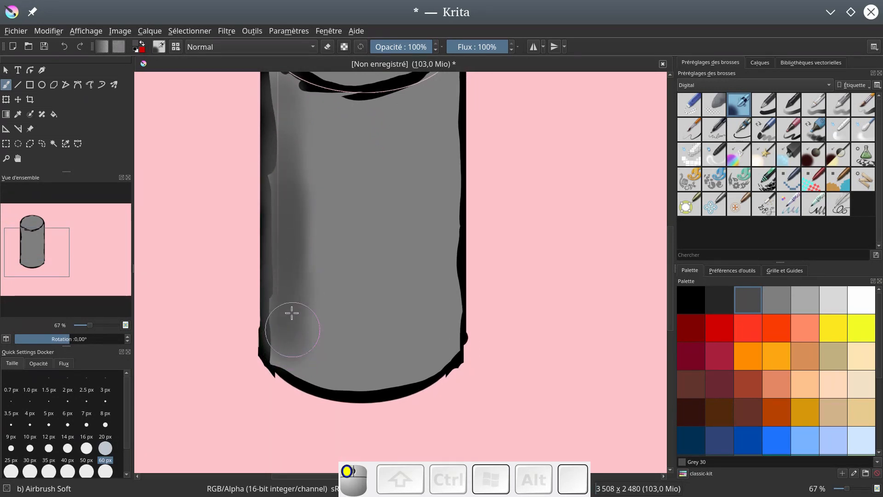
Extend the Grey 30 shading down the left side of the cylinder's body and soften its inner edge with Grey 50.
left_click_drag(299, 240, 287, 317)
mouse_move(283, 180)
left_mouse_down()
mouse_move(280, 154)
mouse_move(289, 425)
left_mouse_up()
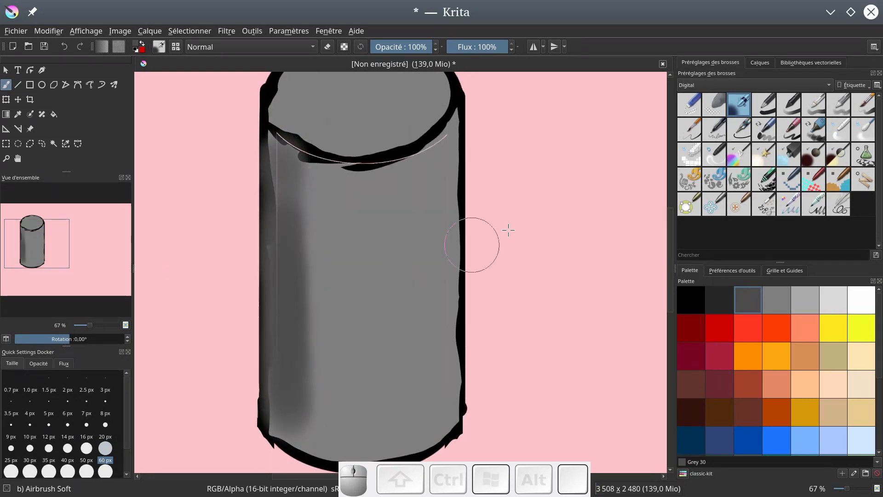
left_click(776, 304)
left_click_drag(311, 184, 317, 210)
left_click_drag(319, 325, 295, 420)
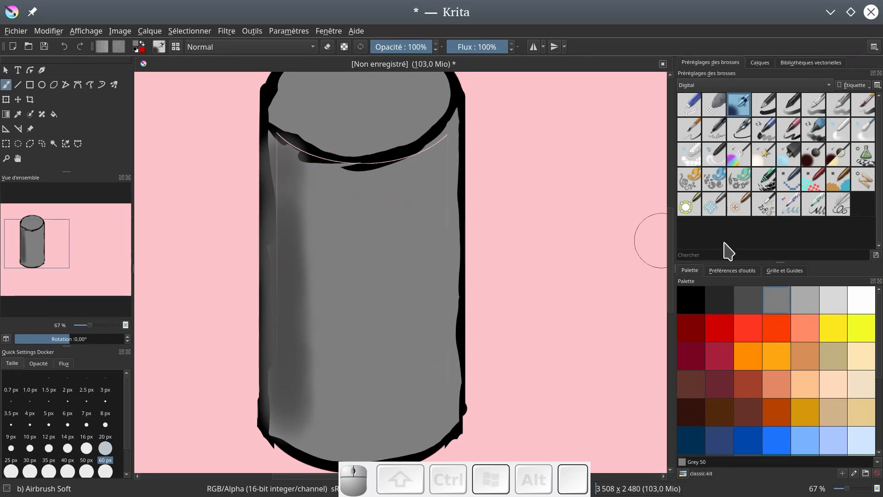
Airbrush a vertical highlight down the middle of the body in Grey 67, brightening its centre with the next lighter grey.
left_click(806, 300)
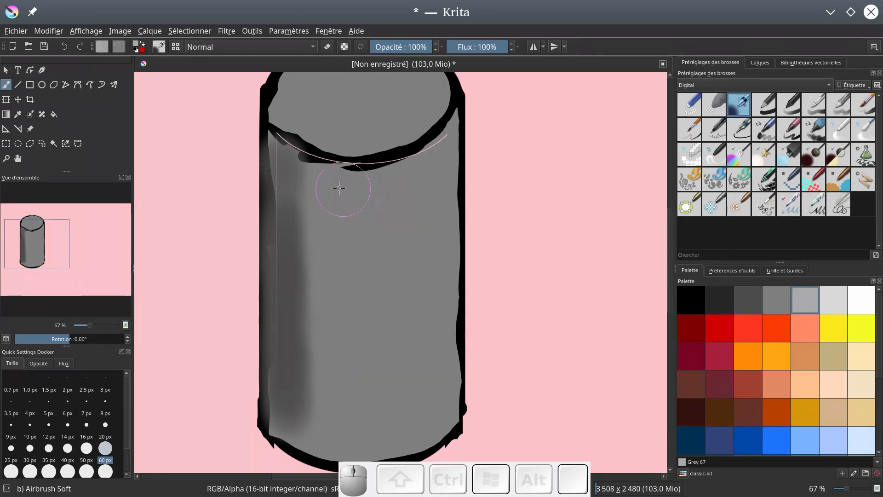
left_click_drag(337, 180, 339, 188)
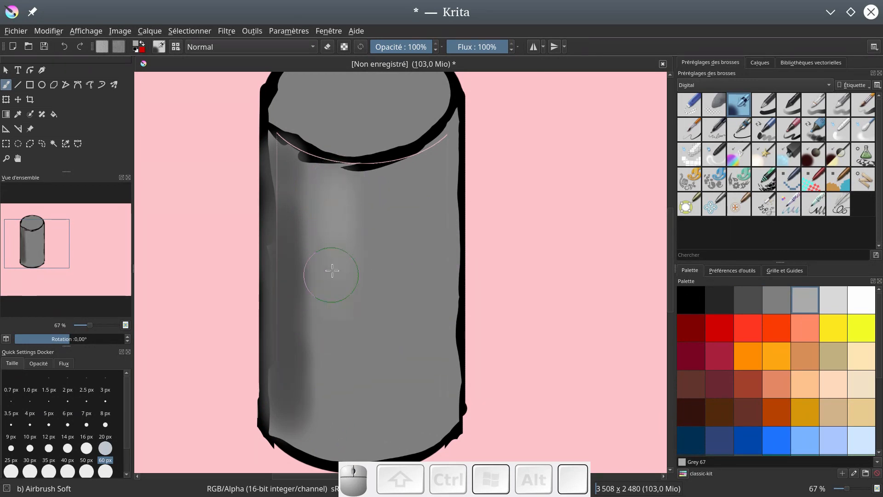
left_click_drag(344, 433, 344, 437)
left_click(833, 299)
left_click_drag(361, 161, 366, 448)
left_click_drag(356, 233, 364, 433)
left_click_drag(363, 312, 331, 203)
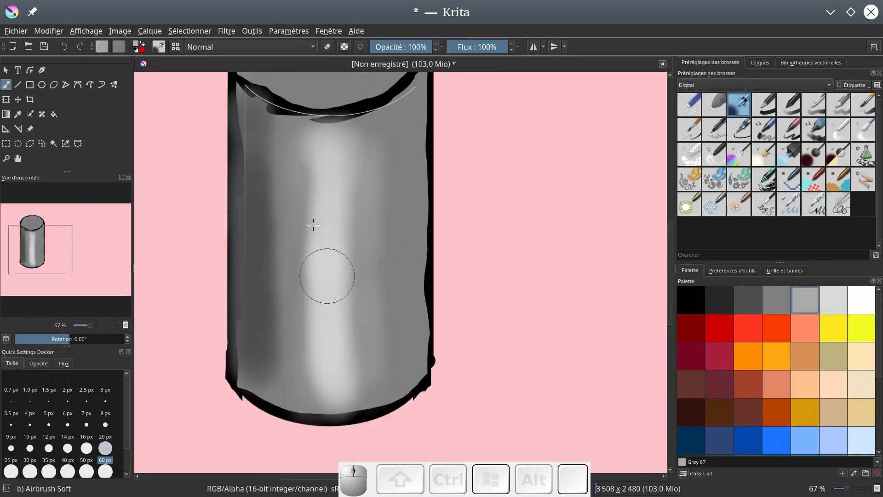
Shade the right side of the cylinder's body in Grey 30, from the rim down to the base.
left_click(748, 300)
left_click_drag(400, 138, 393, 405)
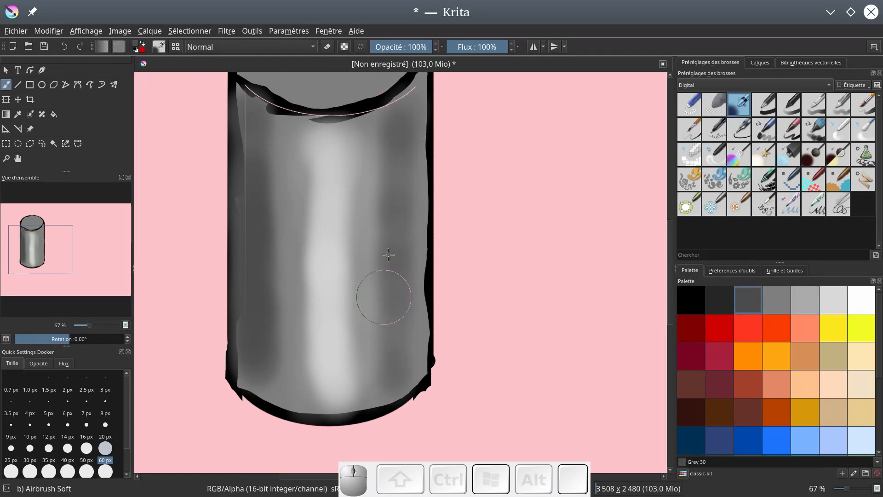
mouse_move(395, 181)
left_mouse_down()
mouse_move(385, 276)
mouse_move(417, 186)
left_mouse_up()
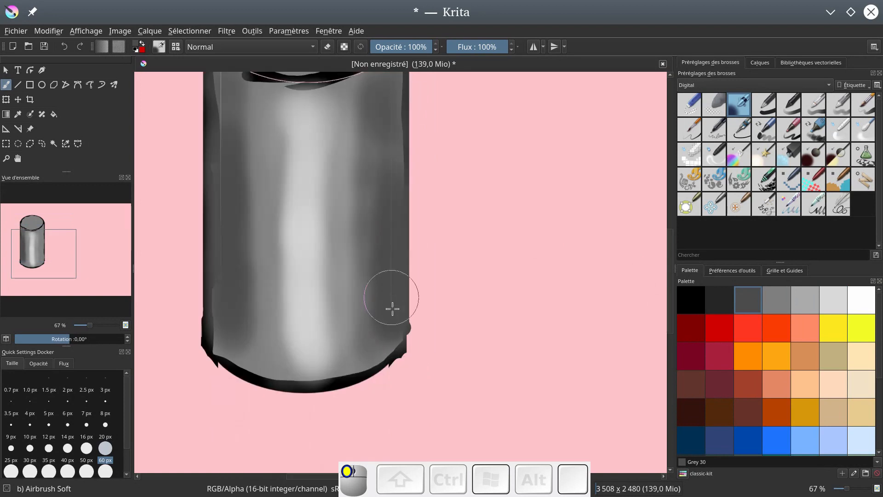
left_click_drag(392, 308, 398, 346)
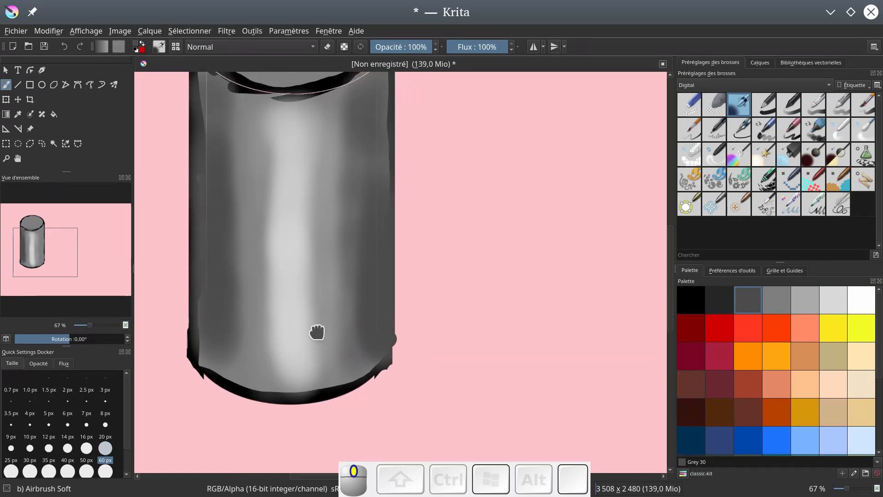
Deepen the body's outer edges with Grey 15 and airbrush a soft white highlight on the top ellipse.
left_click(720, 301)
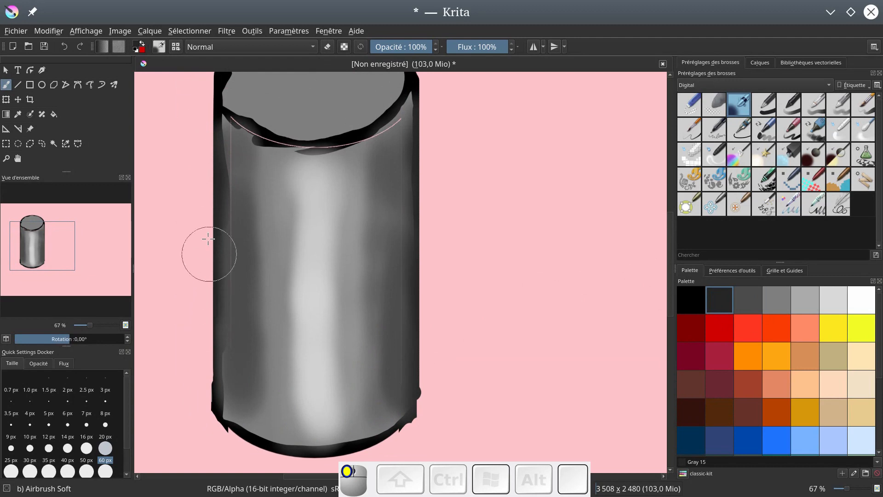
scroll(282, 315, "down", 2)
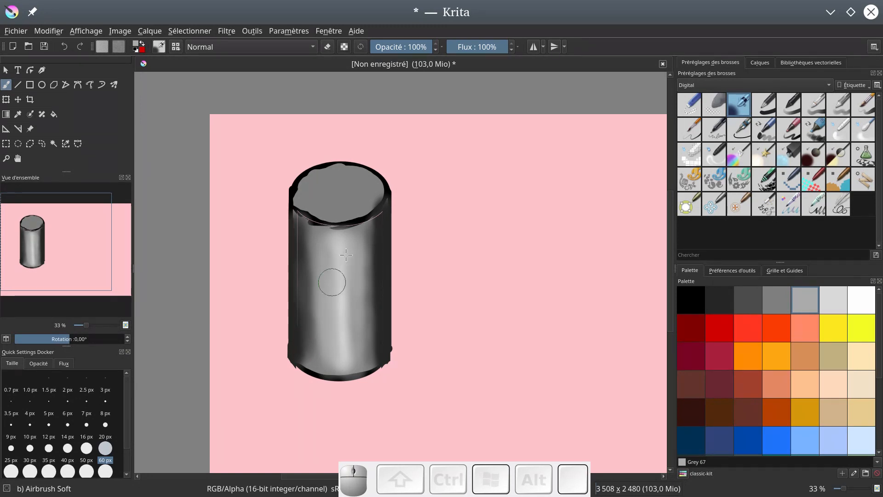
left_click(861, 300)
left_click_drag(322, 193, 356, 225)
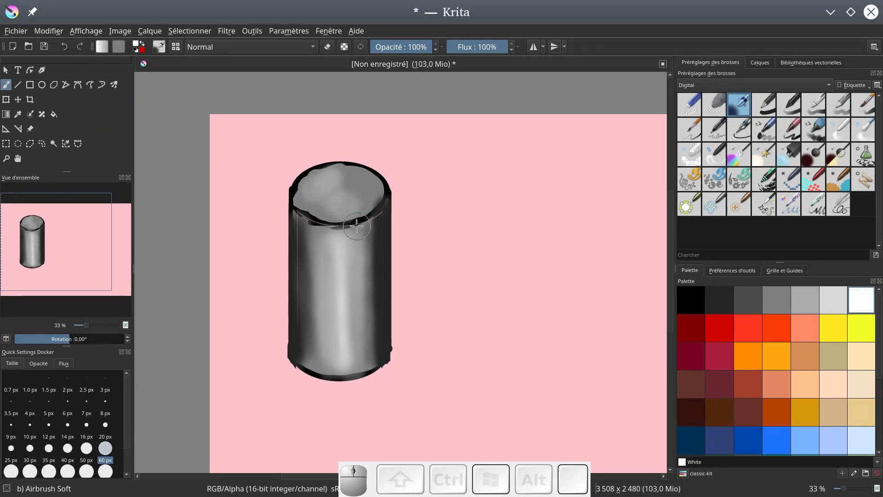
Switch to Gwenview and examine the cylindrical, conical and pyramidal rows of the basic forms sheet.
left_click(167, 180)
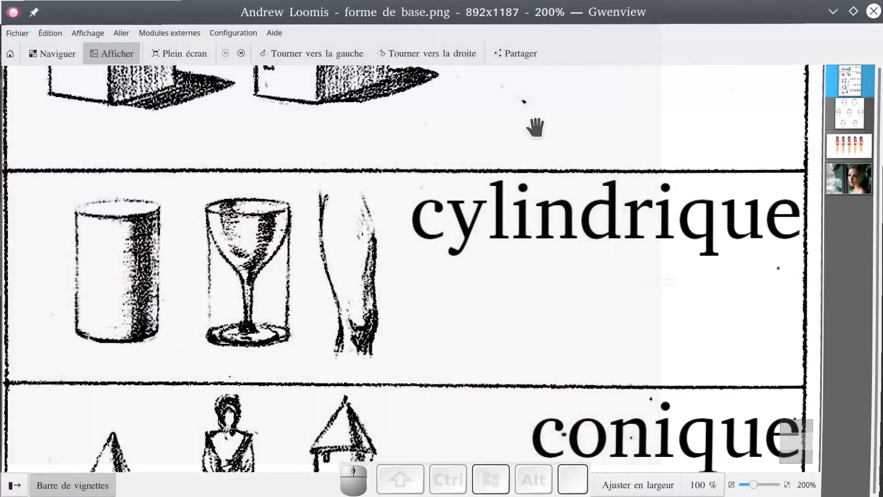
scroll(515, 206, "down", 3)
scroll(515, 207, "down", 3)
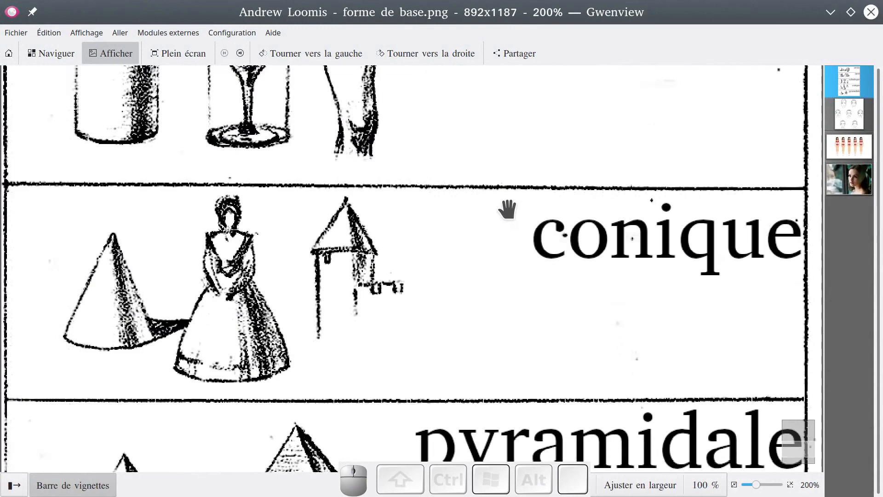
scroll(483, 201, "down", 2, "ctrl")
scroll(390, 282, "up", 1, "ctrl")
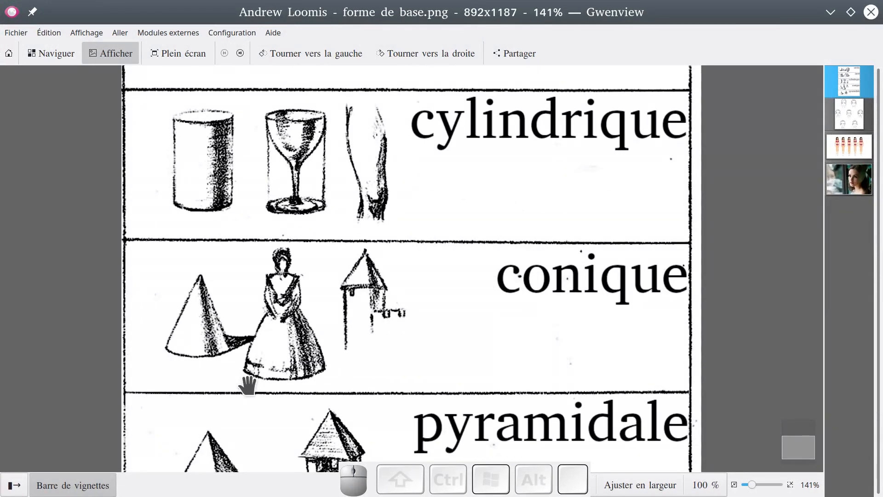
scroll(303, 260, "down", 1)
scroll(317, 257, "up", 2)
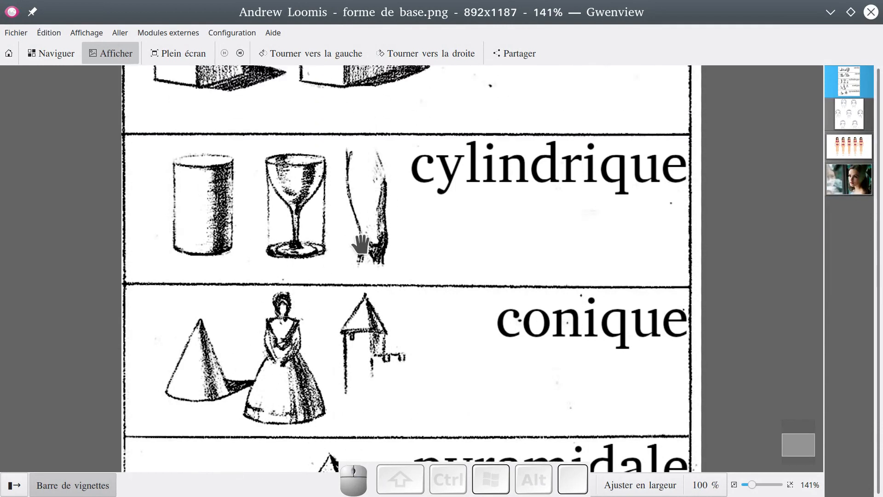
scroll(392, 203, "down", 1)
scroll(391, 202, "down", 5)
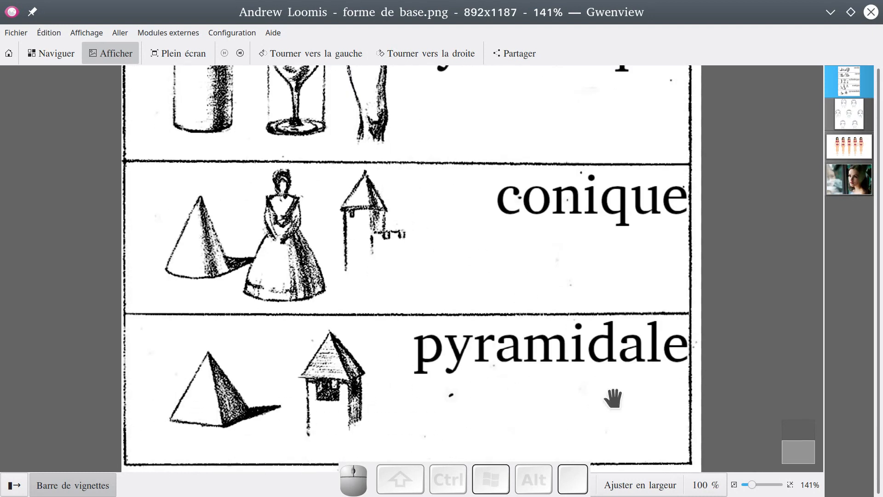
Review the basic forms sheet from the circle and square rows down to the pyramidal row.
scroll(202, 186, "up", 15)
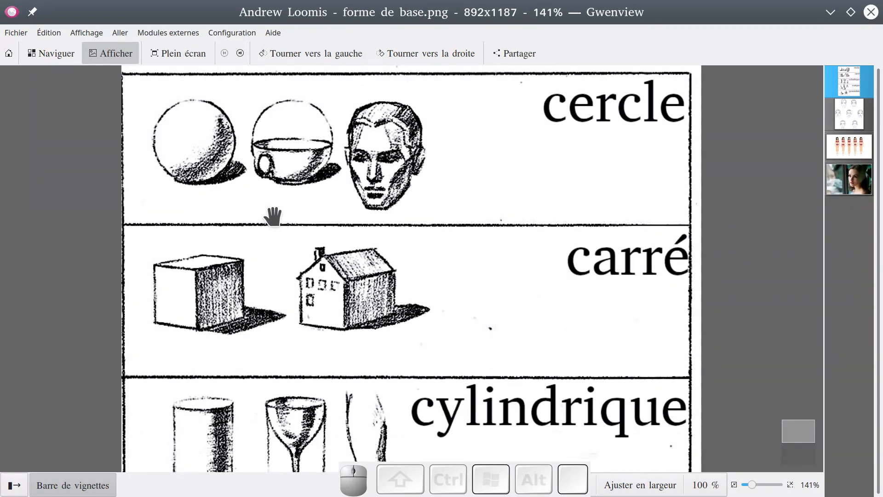
scroll(275, 223, "down", 3)
scroll(275, 222, "down", 2)
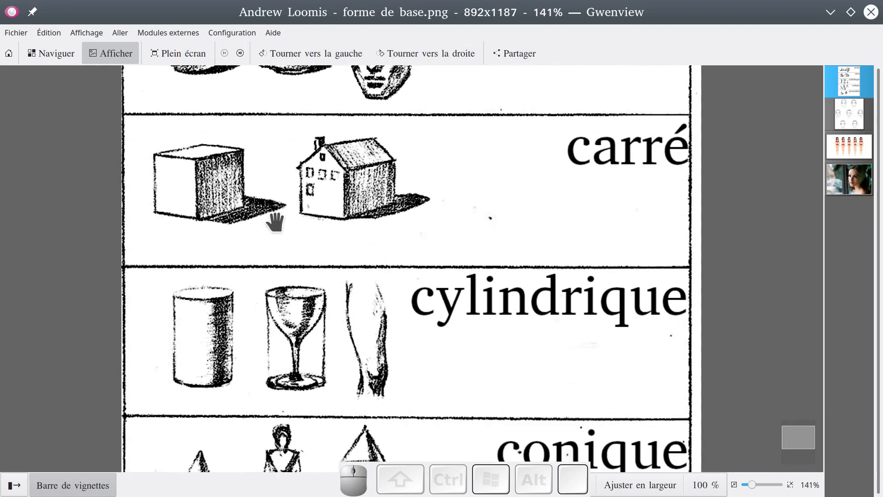
scroll(275, 222, "up", 4)
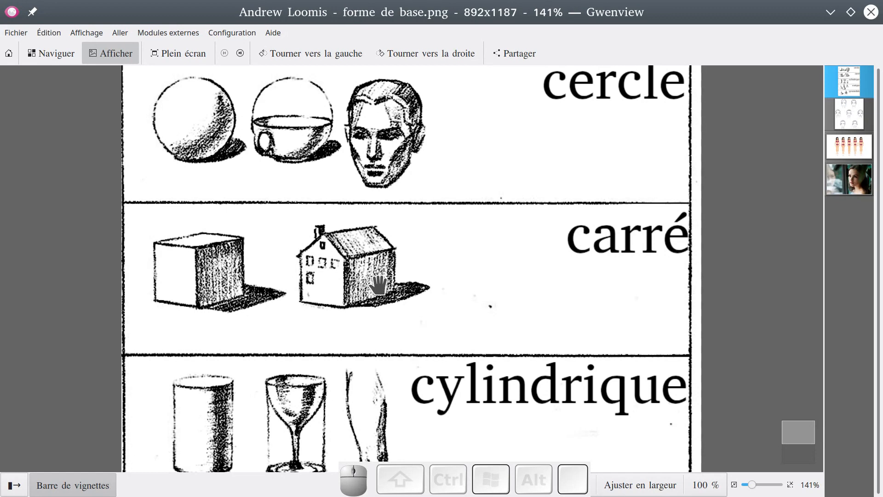
scroll(368, 281, "down", 12)
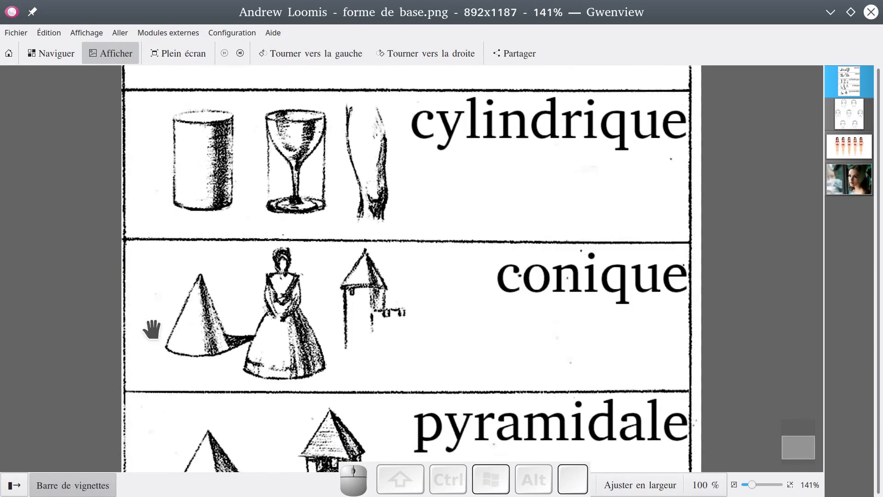
scroll(236, 297, "down", 4)
scroll(353, 367, "up", 8)
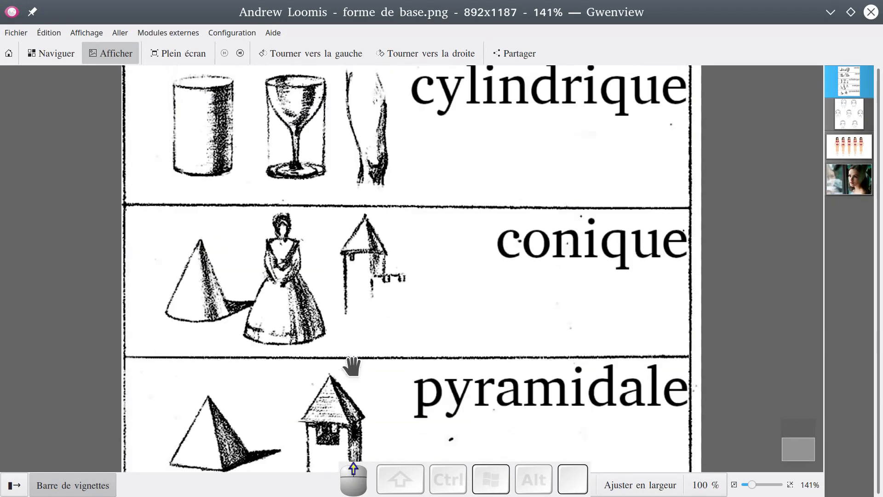
Examine the geometric outlines on the faces in Formes-de-visages.jpg and on the bodies in Silhouettes-1400x750.jpg.
left_click(851, 115)
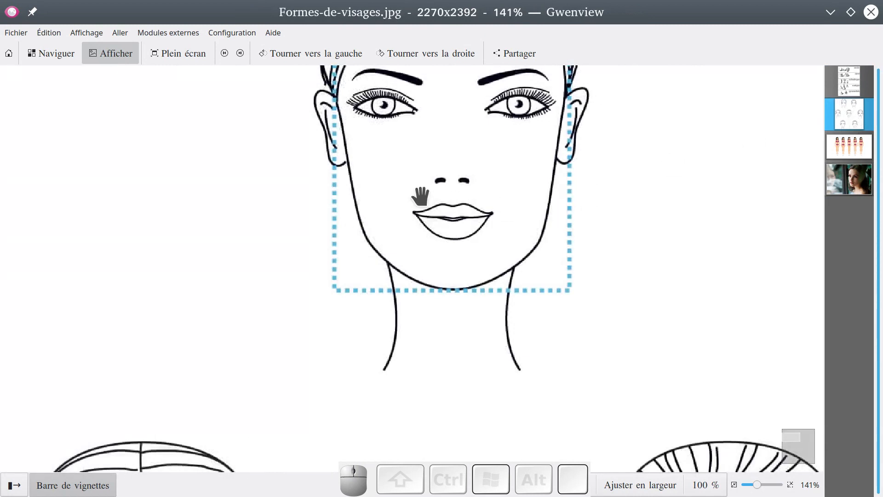
scroll(420, 195, "down", 3)
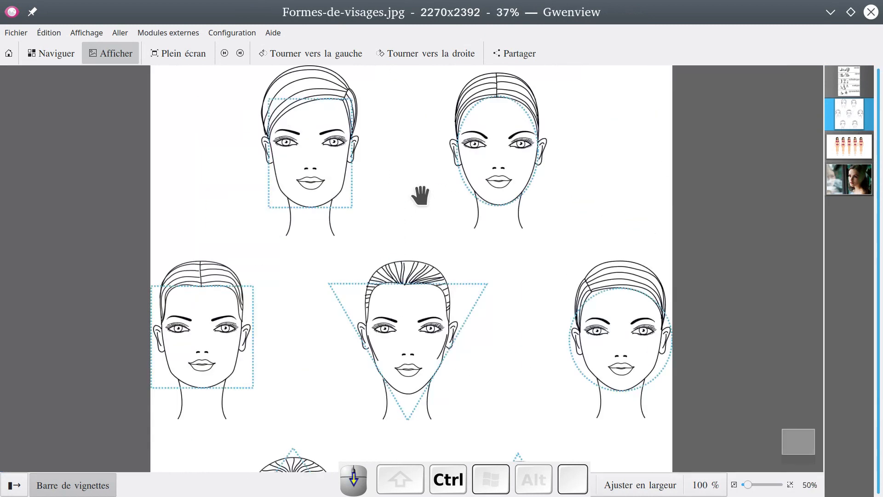
scroll(420, 196, "down", 1)
scroll(420, 196, "up", 1)
scroll(419, 196, "down", 1)
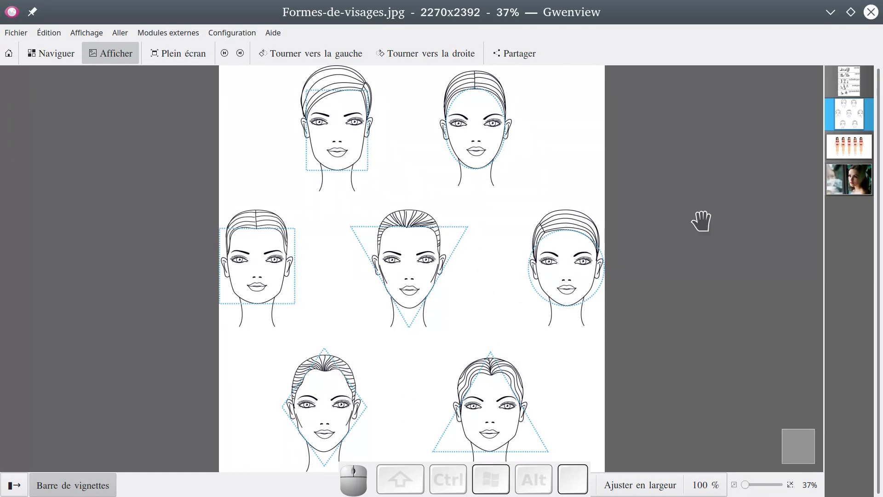
left_click(849, 148)
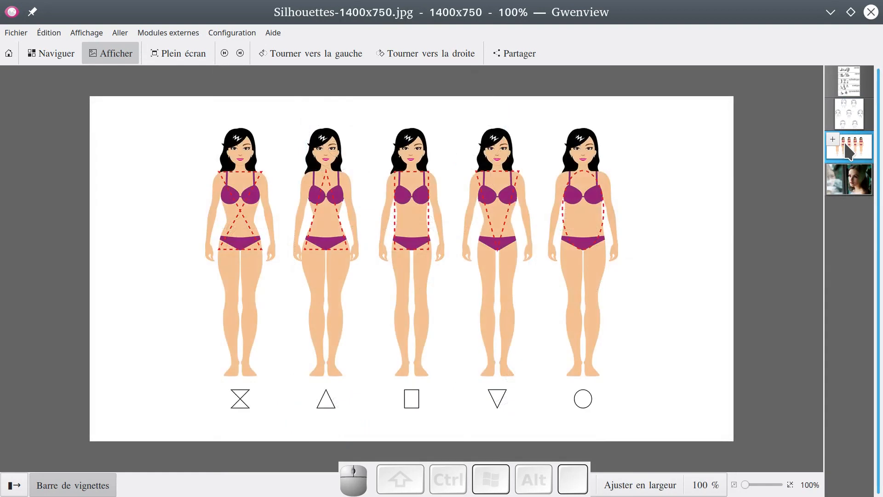
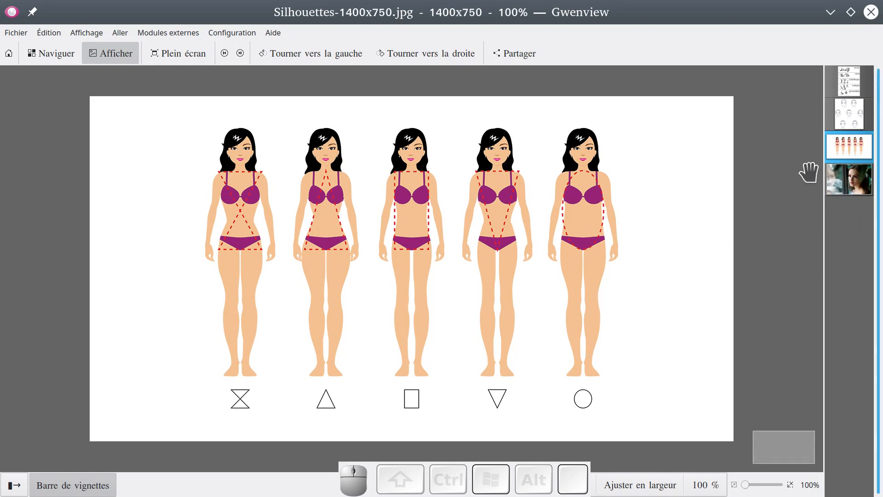
Examine the woman's face in woman-3083390_1920.jpg, then close the image viewer.
left_click(843, 189)
scroll(536, 238, "down", 3)
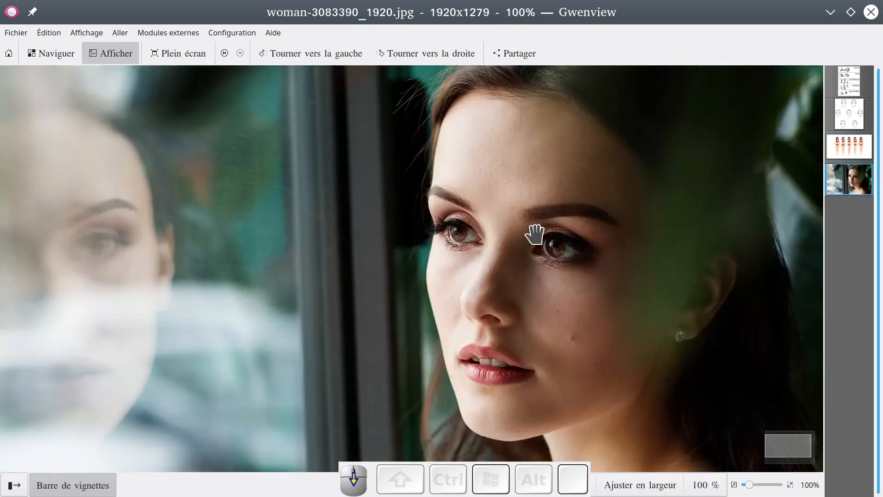
scroll(544, 262, "down", 1)
scroll(544, 261, "up", 2)
scroll(509, 280, "down", 1)
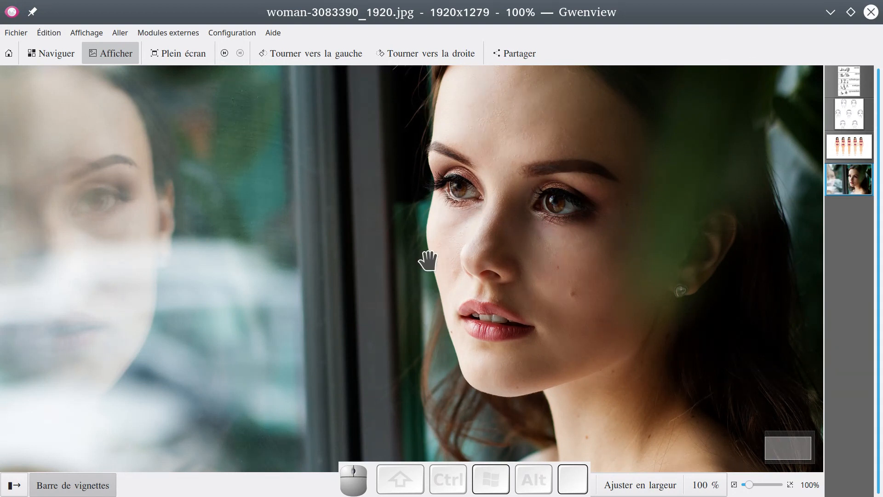
scroll(432, 260, "down", 3)
scroll(432, 260, "up", 3)
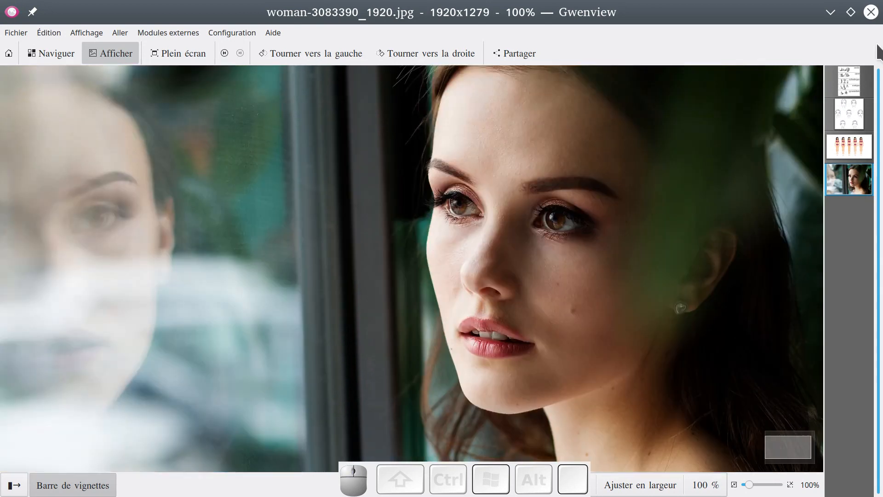
left_click(874, 11)
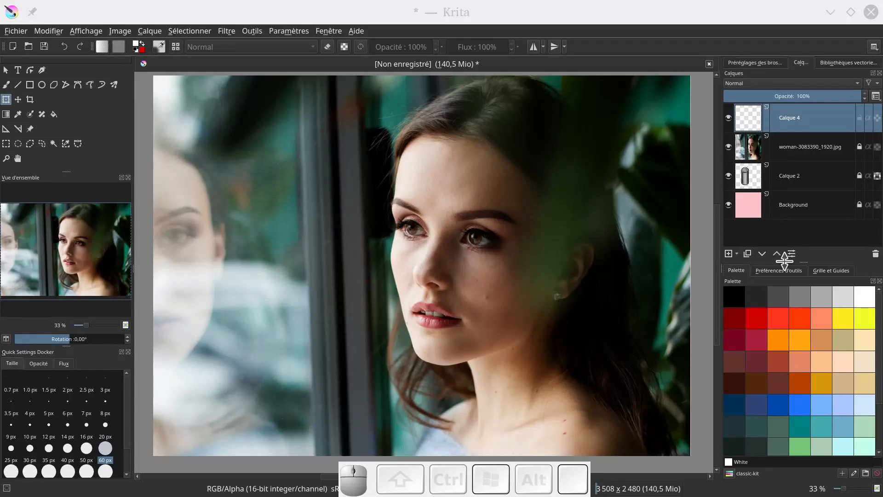
In Krita, draw an unfilled white ellipse of about 1369 × 1412 px over the woman's face on the Calque 4 layer.
left_click(735, 126)
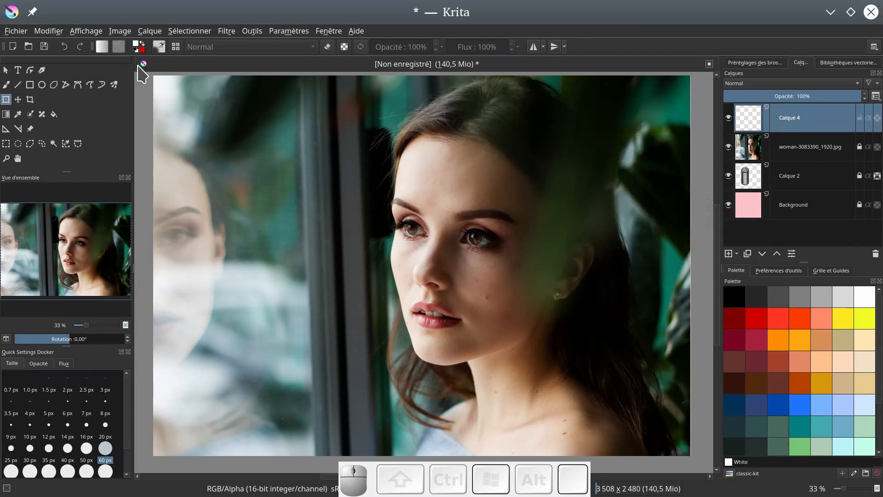
left_click(41, 85)
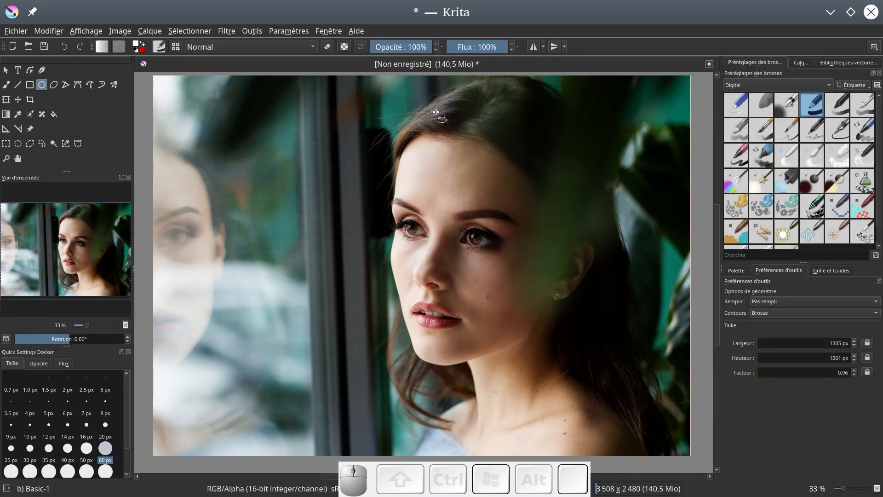
mouse_move(435, 112)
left_mouse_down()
mouse_move(585, 256)
mouse_move(609, 317)
mouse_move(640, 325)
left_mouse_up()
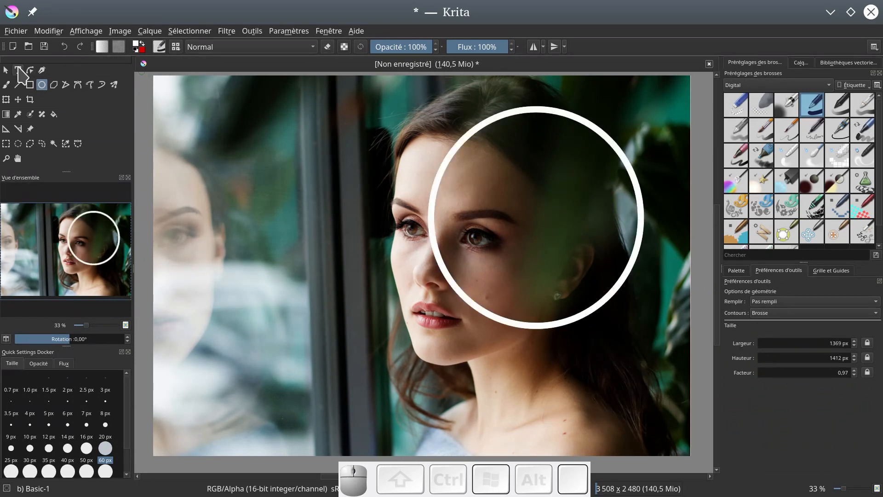
Move and stretch the white ellipse so it encircles the woman's skull from the top of her hair to mouth level.
left_click(6, 99)
mouse_move(535, 216)
left_mouse_down()
mouse_move(528, 210)
mouse_move(539, 208)
left_mouse_up()
left_click_drag(527, 169, 490, 141)
mouse_move(532, 182)
left_mouse_down()
mouse_move(522, 170)
mouse_move(539, 189)
left_mouse_up()
left_click_drag(606, 301, 623, 332)
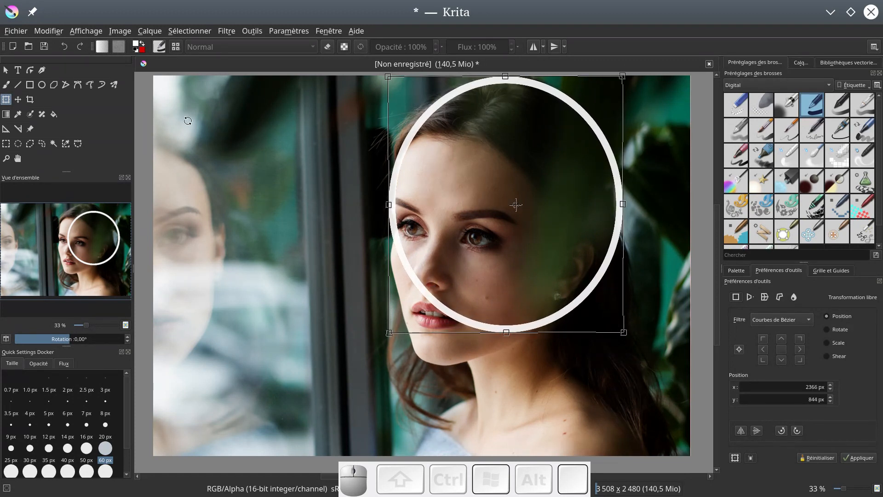
left_click(30, 85)
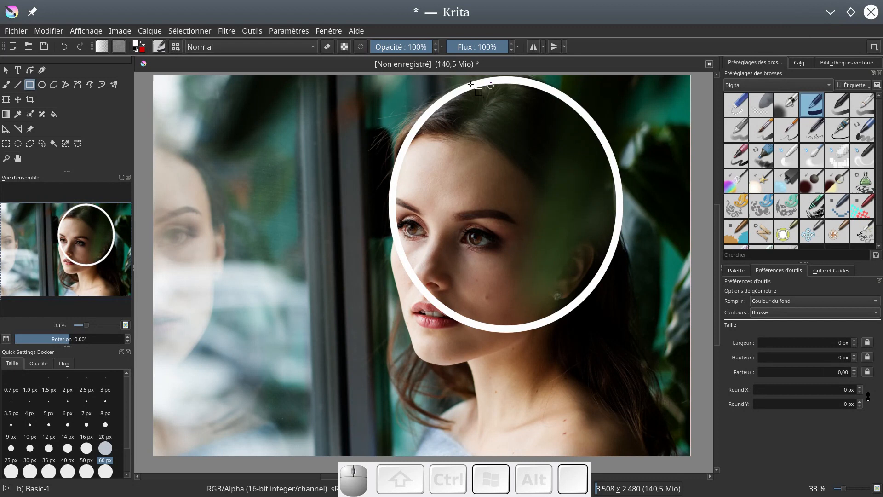
Draw freehand the side-of-head oval, the curved face centre line, the jaw outline and the brow line over the woman's head.
left_click(6, 85)
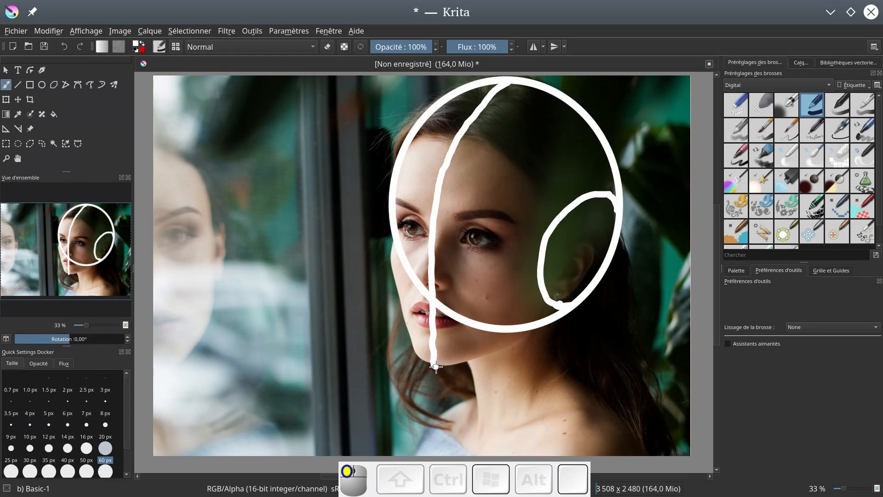
left_click_drag(435, 367, 491, 355)
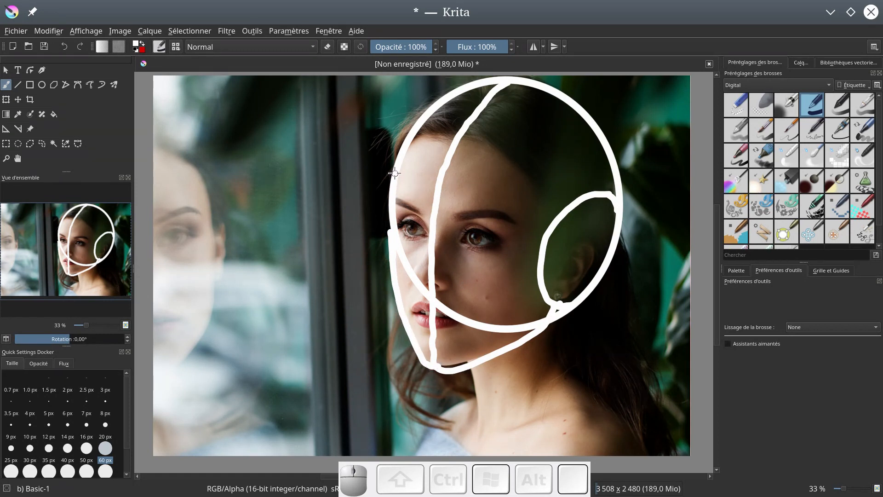
left_click_drag(441, 212, 496, 215)
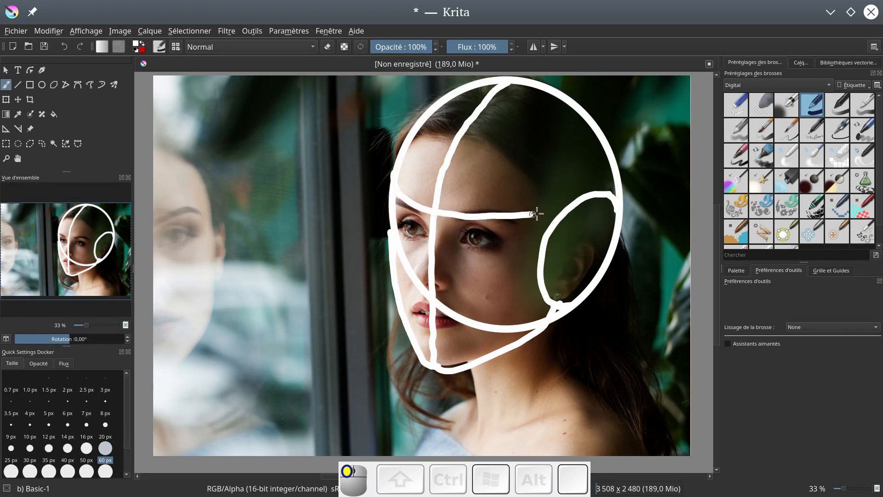
Draw the eye line across the face, a triangular nose, and short mouth and chin lines over the woman's features.
left_click_drag(394, 225, 396, 219)
left_click_drag(441, 236, 531, 239)
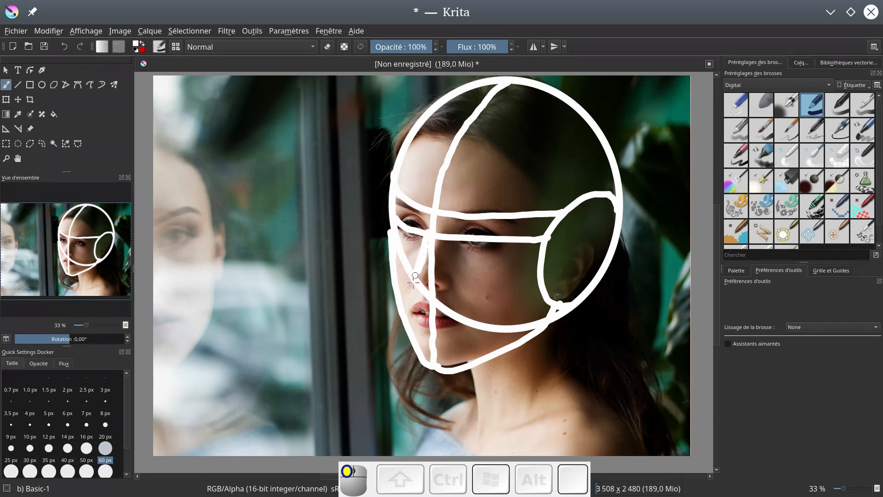
left_click_drag(431, 240, 453, 290)
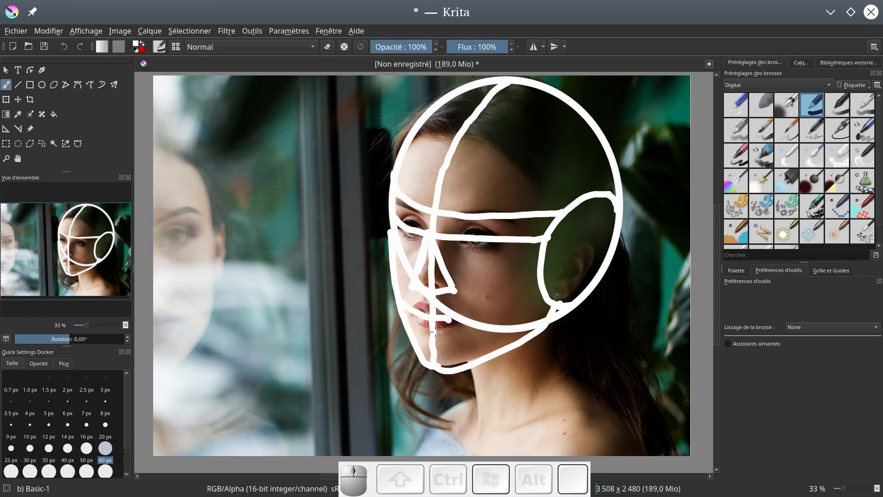
left_click_drag(430, 336, 449, 340)
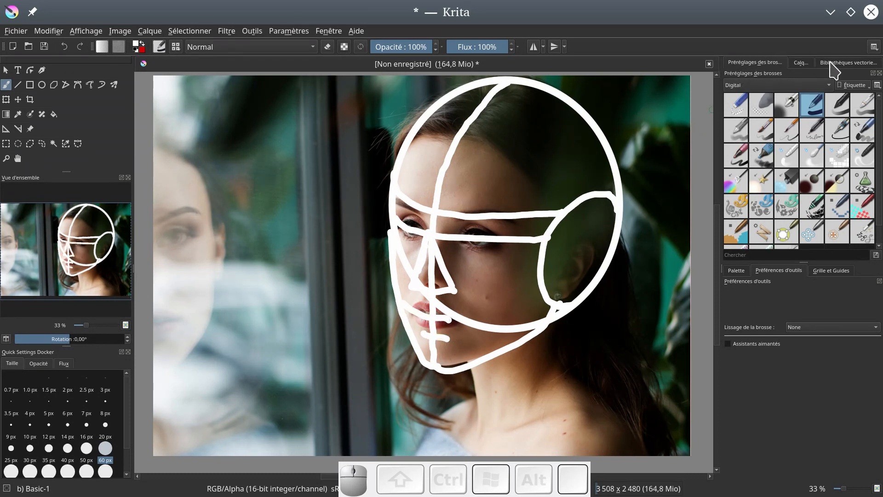
Lower the Calque 4 layer's opacity to 26% and mark a small white dot above the eye nearer the ear.
left_click(801, 63)
mouse_move(781, 92)
left_mouse_down()
mouse_move(789, 91)
mouse_move(759, 94)
left_mouse_up()
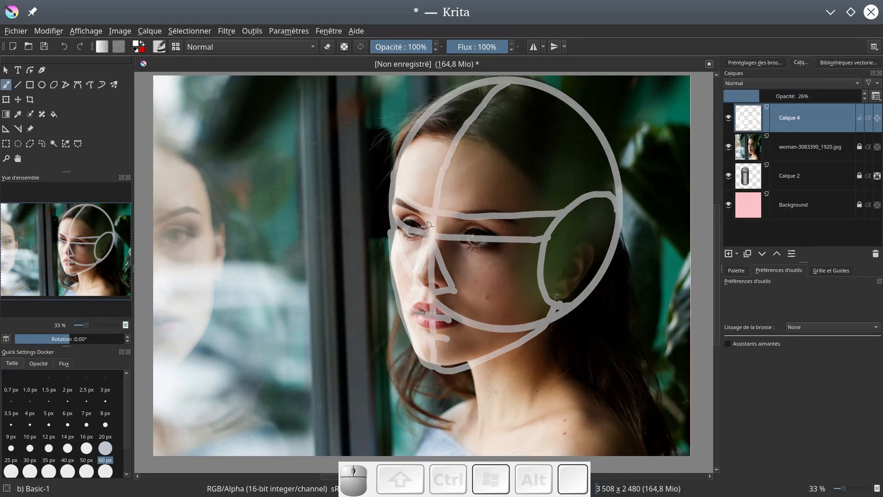
left_click(473, 224)
left_click(430, 234)
left_click_drag(450, 284, 454, 290)
left_click(428, 291)
Switch the brush colour to black, trace both eyebrows and start the shadow along the side of the nose.
left_click(141, 44)
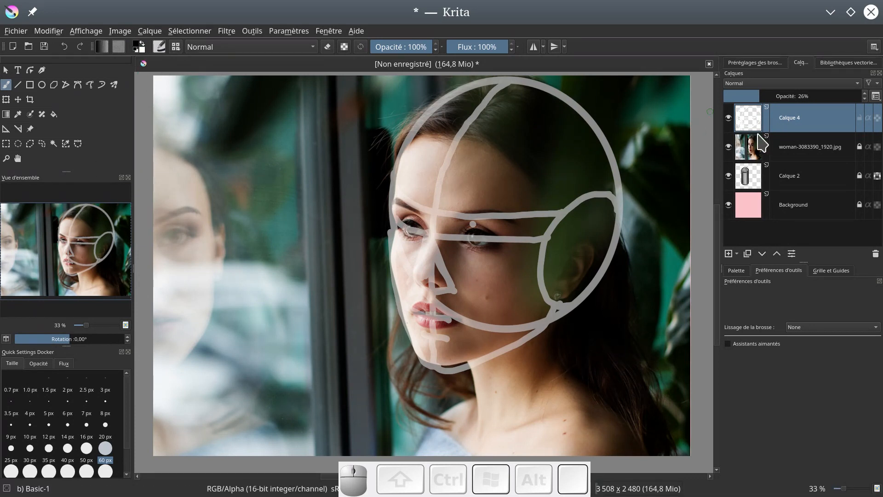
mouse_move(462, 218)
left_mouse_down()
mouse_move(488, 214)
mouse_move(508, 224)
left_mouse_up()
left_click_drag(422, 216, 386, 202)
left_click_drag(442, 240, 452, 254)
Raise the Calque 4 layer's opacity to 88% and block in dark shadows beside the nose and down the side of the cheek.
left_click_drag(773, 96, 843, 93)
mouse_move(451, 251)
left_mouse_down()
mouse_move(452, 272)
mouse_move(455, 255)
mouse_move(461, 285)
left_mouse_up()
mouse_move(531, 208)
left_mouse_down()
mouse_move(513, 268)
mouse_move(525, 312)
left_mouse_up()
left_click_drag(532, 234, 529, 272)
Trace the hairline and the ear in black, and shade the side of the neck below the jaw.
mouse_move(398, 154)
left_mouse_down()
mouse_move(438, 131)
mouse_move(470, 133)
mouse_move(536, 188)
left_mouse_up()
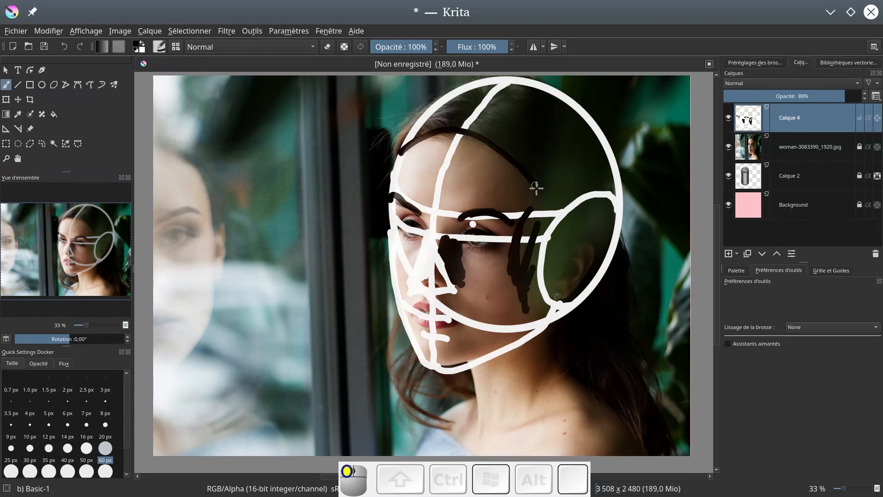
mouse_move(538, 237)
left_mouse_down()
mouse_move(545, 283)
mouse_move(575, 241)
mouse_move(586, 258)
mouse_move(575, 247)
mouse_move(595, 253)
left_mouse_up()
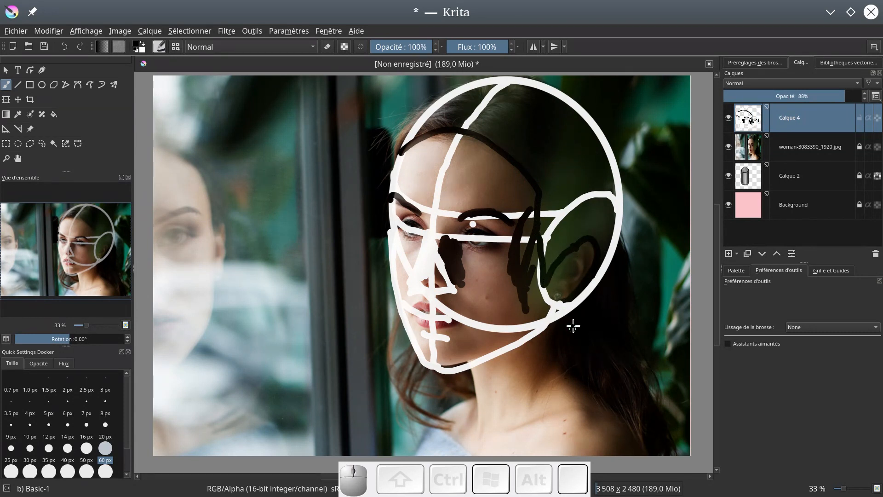
mouse_move(549, 327)
left_mouse_down()
mouse_move(541, 381)
mouse_move(545, 374)
mouse_move(570, 391)
left_mouse_up()
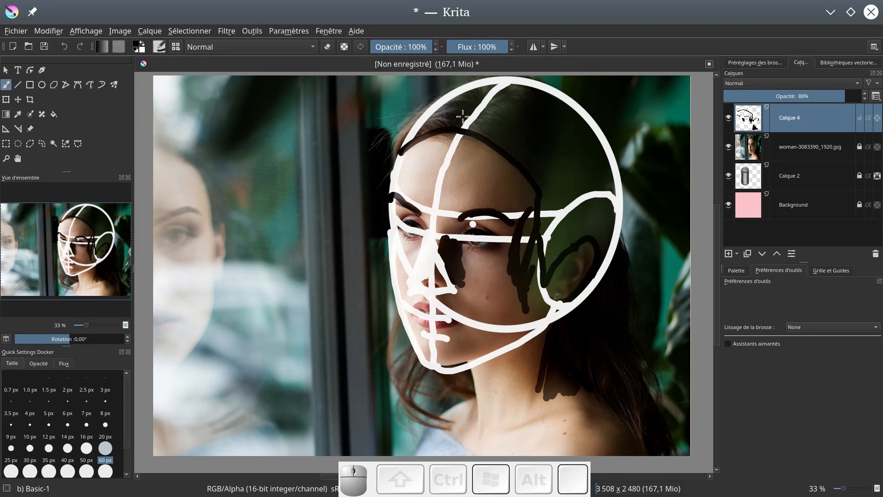
Paint white highlights on the forehead, the far cheek and the cheekbone under the nearer eye.
key("x")
mouse_move(405, 161)
left_mouse_down()
mouse_move(401, 176)
mouse_move(418, 182)
left_mouse_up()
left_click_drag(399, 251, 413, 285)
left_click_drag(469, 261, 494, 267)
Block in black shadows from the mouth corner to the lower cheek and on the temple above the nearer eyebrow.
key("x")
mouse_move(461, 308)
left_mouse_down()
mouse_move(427, 341)
mouse_move(420, 335)
mouse_move(461, 314)
mouse_move(451, 301)
mouse_move(504, 324)
mouse_move(536, 307)
mouse_move(528, 297)
mouse_move(536, 285)
mouse_move(545, 315)
left_mouse_up()
mouse_move(495, 174)
left_mouse_down()
mouse_move(472, 196)
mouse_move(507, 172)
mouse_move(507, 198)
mouse_move(527, 189)
mouse_move(532, 226)
left_mouse_up()
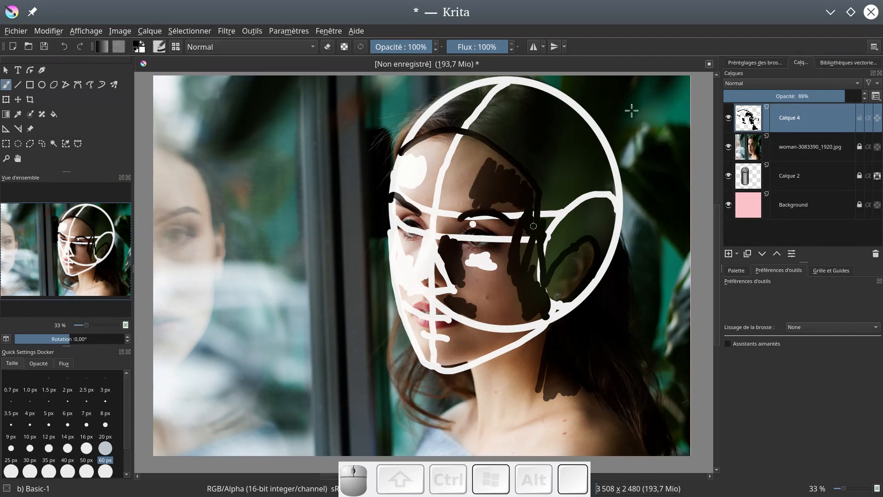
Hide the woman-3083390_1920.jpg and Calque 2 layers, and extend the dark shadow along the side of the nose.
left_click(728, 147)
left_click(729, 175)
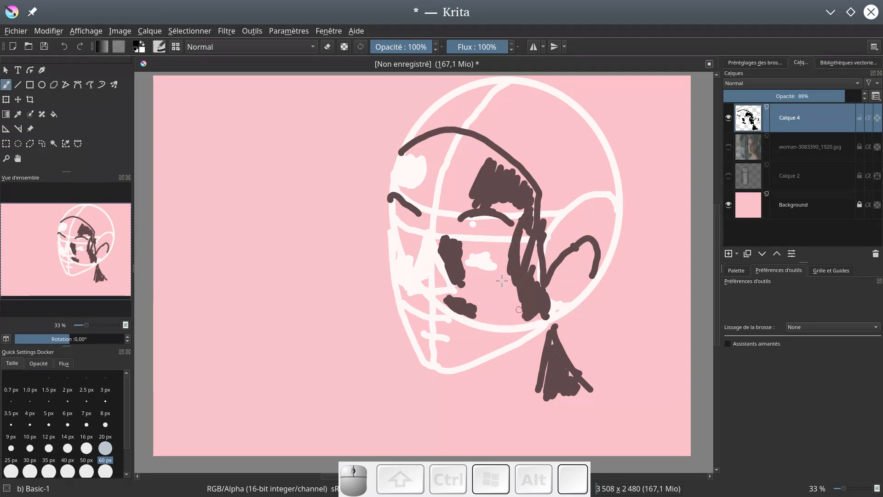
mouse_move(447, 255)
left_mouse_down()
mouse_move(436, 242)
mouse_move(455, 280)
mouse_move(448, 262)
left_mouse_up()
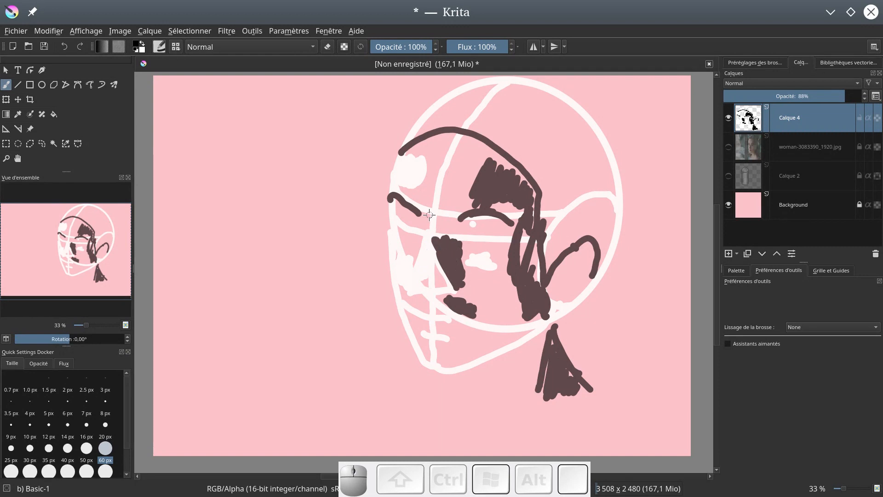
Show the Calque 2 cylinder again and toggle Calque 4 off and on to compare it with the head.
left_click(728, 176)
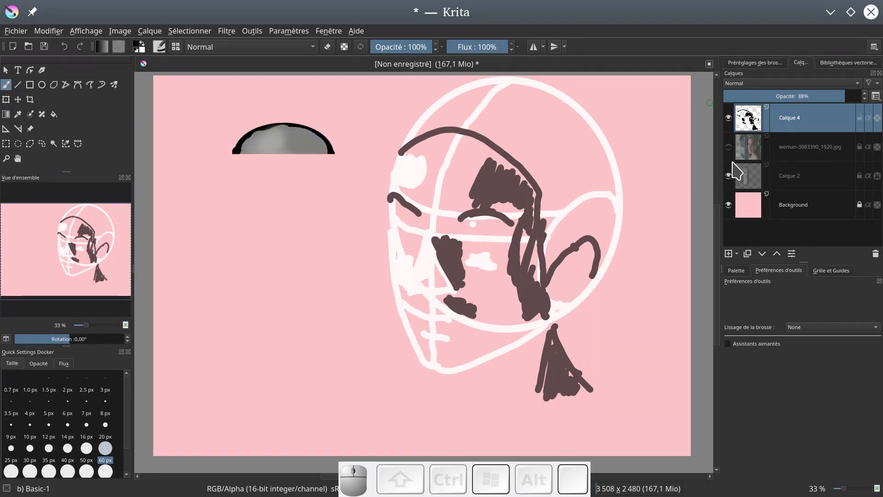
left_click(728, 118)
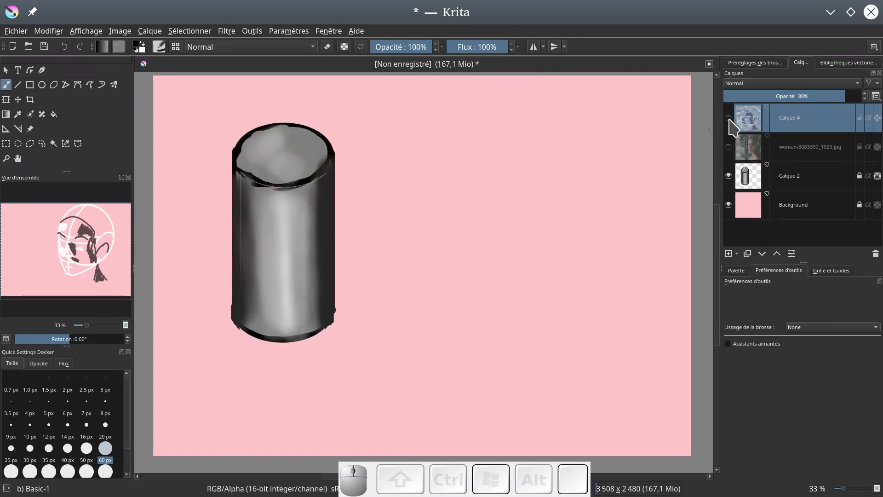
left_click(729, 118)
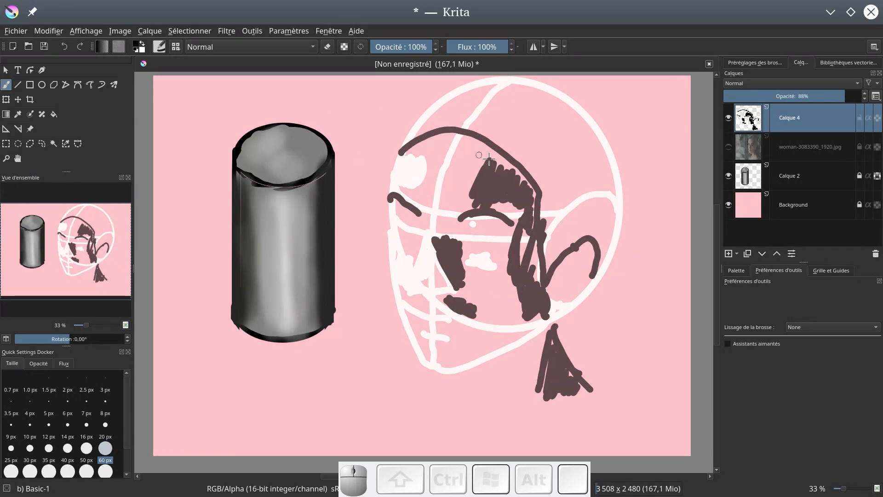
Draw a light-direction arrow pointing at the forehead, and darken the inner eye socket, the area below the lips and the jaw underside.
mouse_move(336, 100)
left_mouse_down()
mouse_move(387, 129)
mouse_move(394, 123)
mouse_move(387, 140)
left_mouse_up()
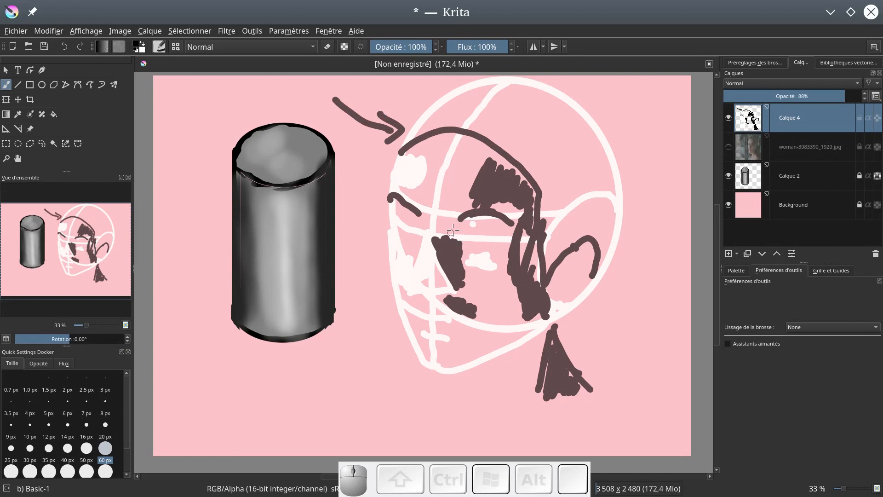
mouse_move(460, 227)
left_mouse_down()
mouse_move(449, 234)
mouse_move(446, 223)
mouse_move(456, 254)
left_mouse_up()
mouse_move(460, 320)
left_mouse_down()
mouse_move(461, 335)
mouse_move(495, 343)
mouse_move(524, 330)
mouse_move(497, 351)
left_mouse_up()
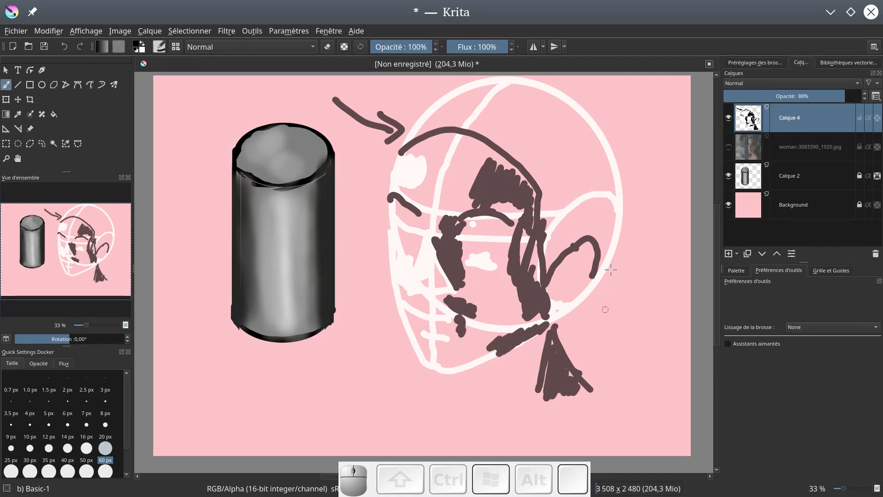
Add dark strokes down the outside of the back of the skull.
left_click_drag(624, 116, 622, 159)
left_click_drag(636, 124, 629, 165)
mouse_move(652, 135)
left_mouse_down()
mouse_move(640, 164)
mouse_move(646, 216)
left_mouse_up()
left_click_drag(669, 214, 653, 292)
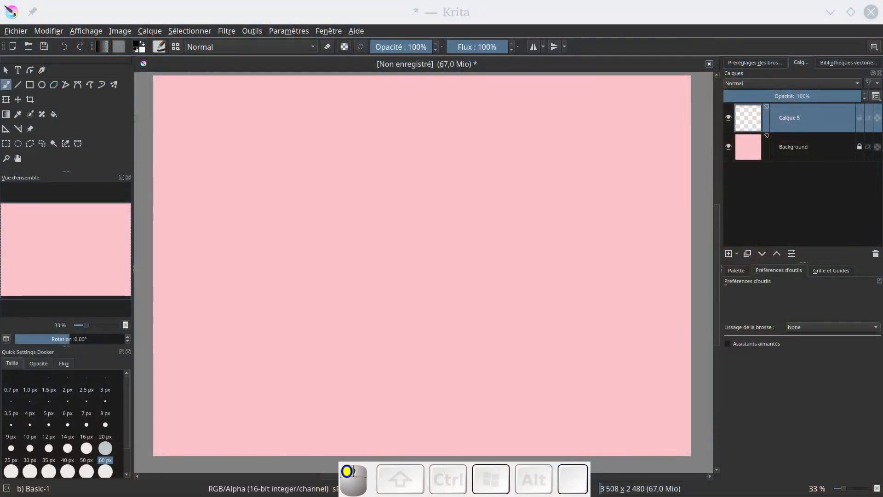
In Dolphin's reférences folder, view the mountain landscape, church and red rose photos, then close the image viewer and clear the file manager away.
left_click_drag(0, 140, 405, 110)
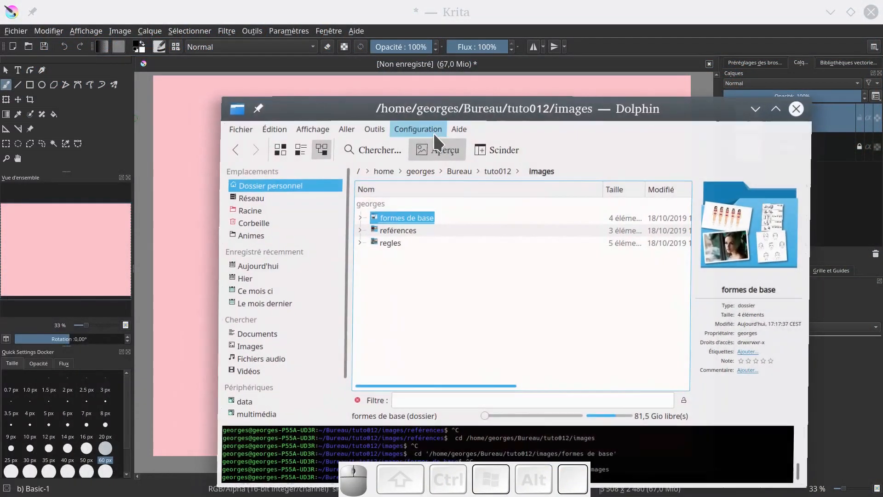
left_click(402, 229)
left_click(439, 215)
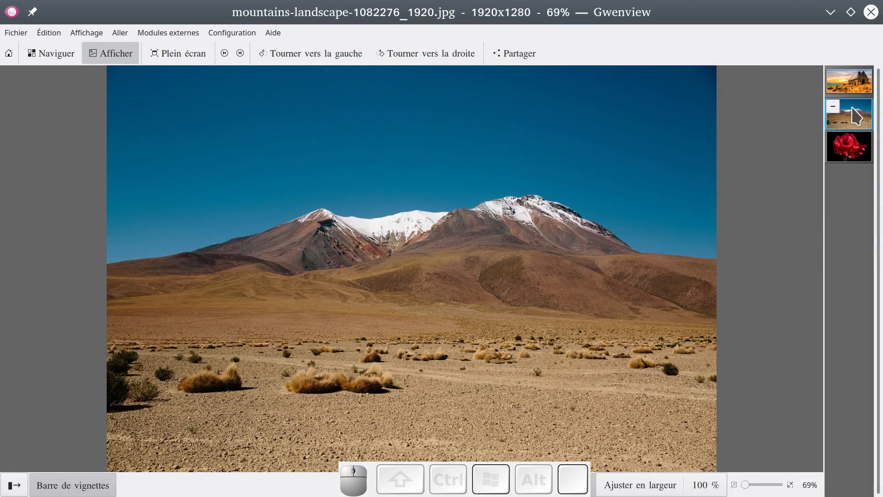
left_click(851, 83)
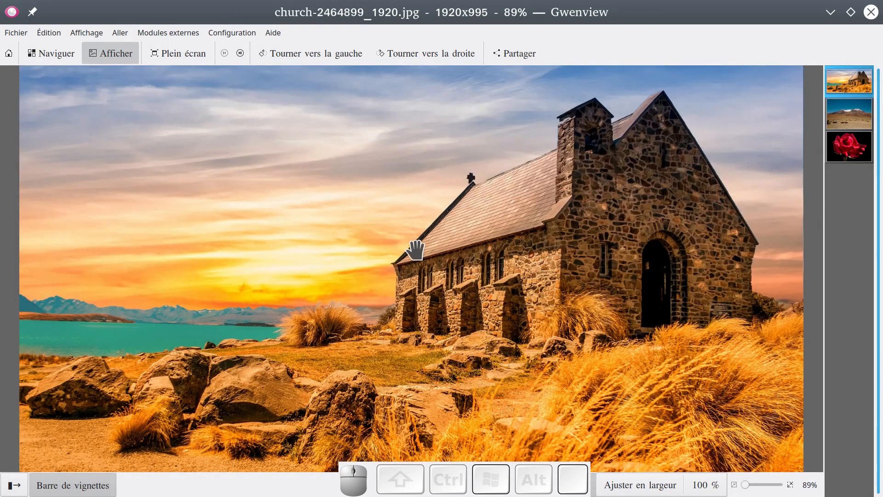
left_click(866, 155)
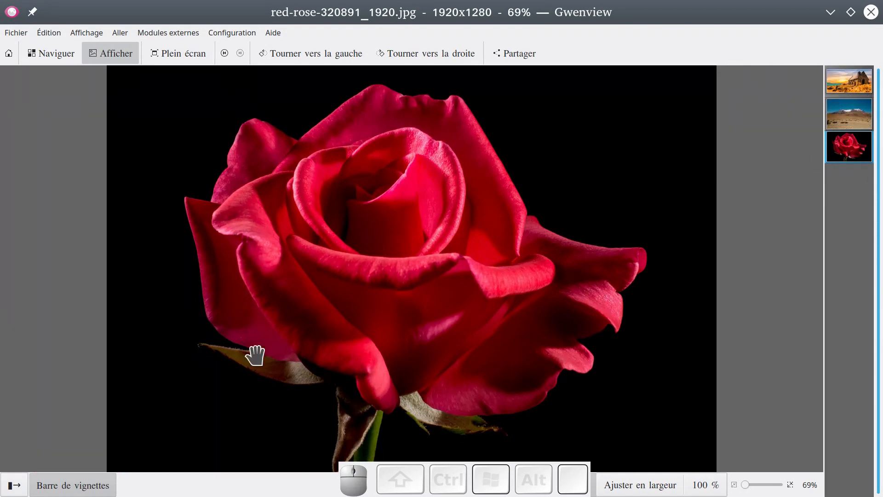
left_click(870, 12)
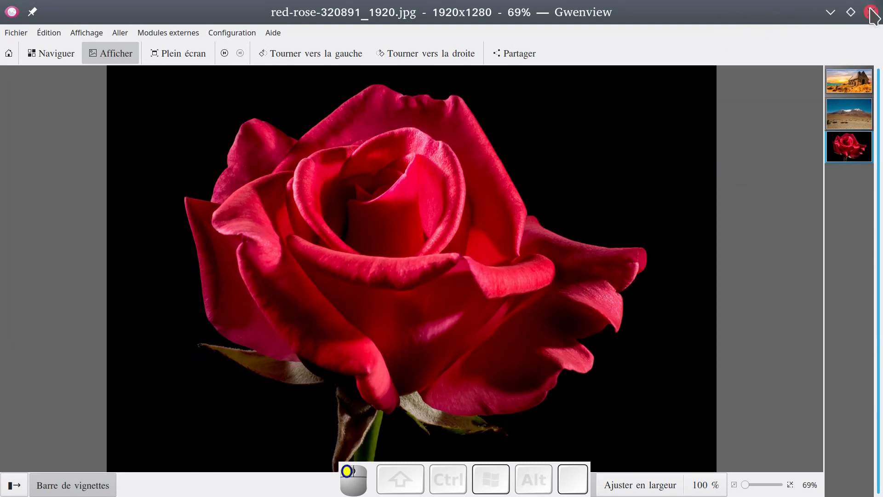
left_click_drag(554, 109, 0, 119)
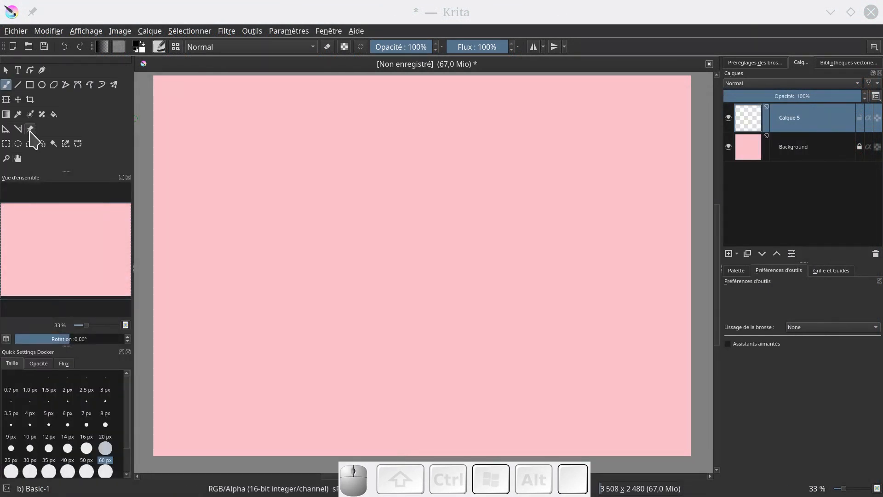
With Krita's Reference Images tool, place the church image at the canvas's upper right and the rose image at its lower left.
left_click(30, 129)
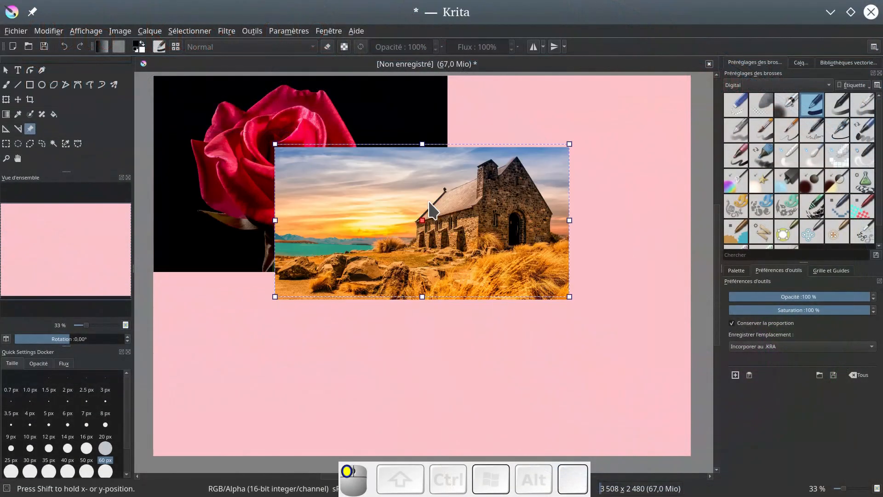
left_click_drag(451, 191, 517, 140)
left_click_drag(325, 172, 367, 317)
Enlarge the mountain reference image proportionally to about the full canvas height and shift it to cover the canvas.
left_click(316, 190)
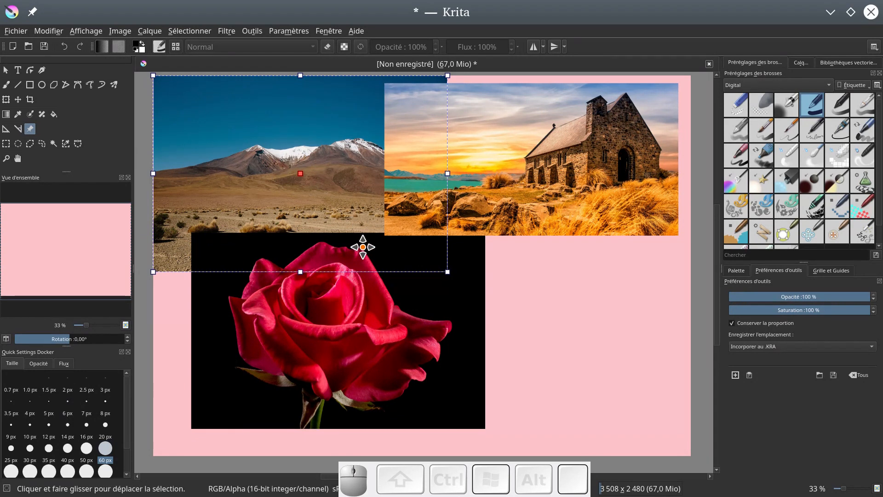
left_click_drag(448, 271, 630, 454)
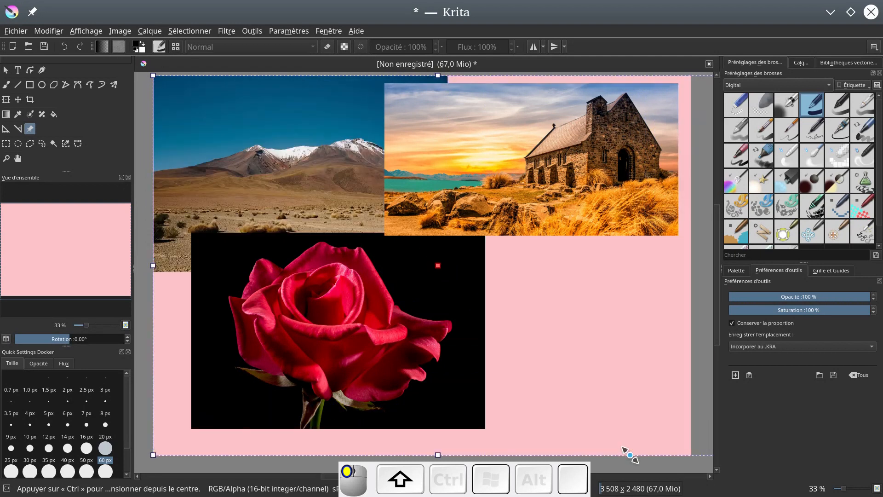
left_click_drag(615, 387, 593, 389)
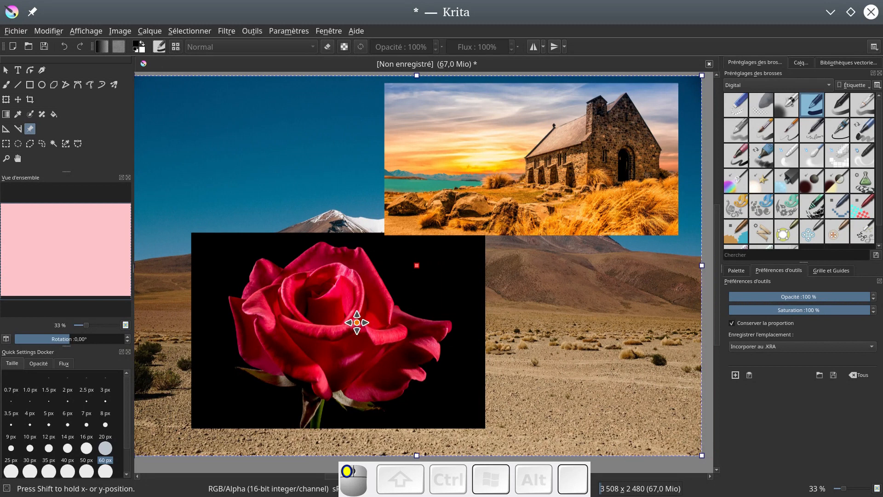
left_click_drag(357, 300, 360, 301)
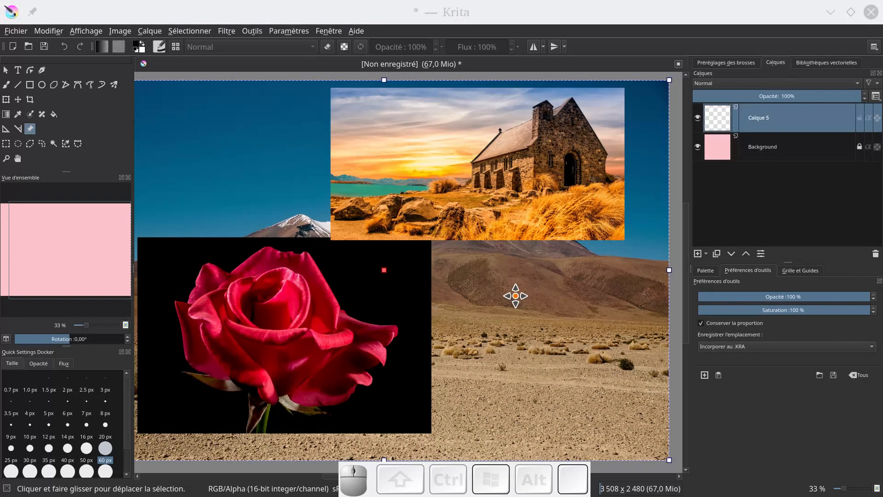
Move the mountain, church and rose reference images away from their places on the canvas into the surrounding empty area.
scroll(515, 296, "down", 3)
left_click(520, 249)
left_click_drag(501, 288, 339, 157)
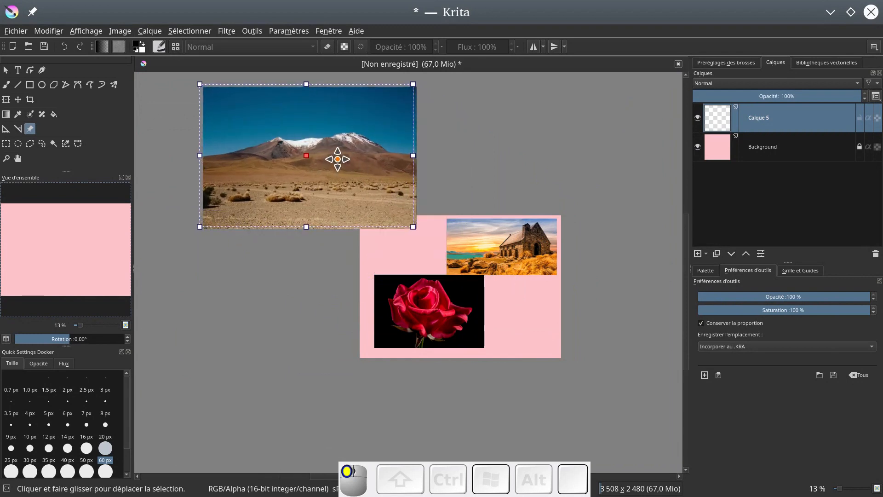
left_click(502, 243)
left_click_drag(505, 250, 555, 191)
left_click(424, 310)
left_click_drag(424, 309, 256, 321)
Set the mountain image back over the canvas, then overlay the church on its right half and the rose on its lower left.
left_click_drag(291, 179, 441, 307)
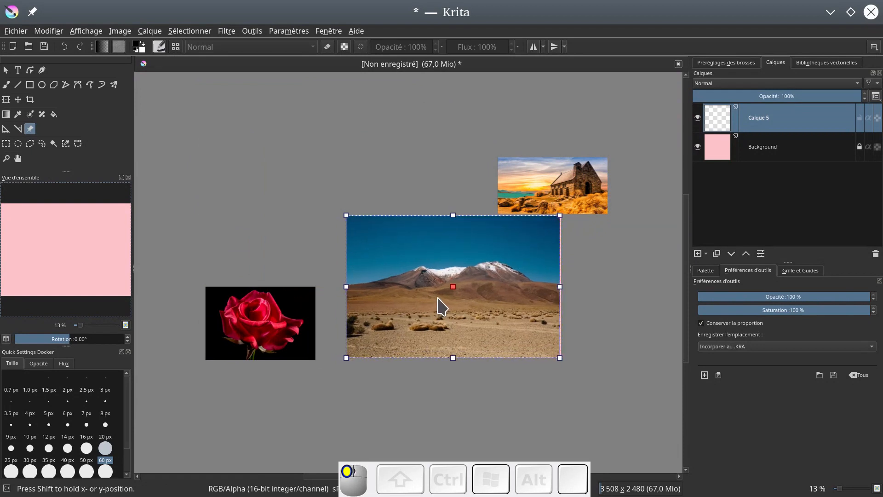
left_click(557, 193)
left_click_drag(558, 184, 509, 268)
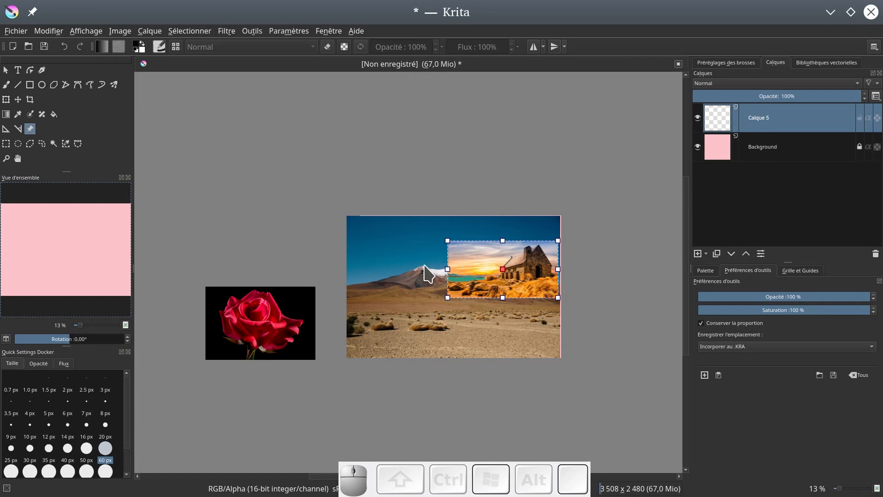
left_click(254, 311)
left_click_drag(254, 310, 388, 310)
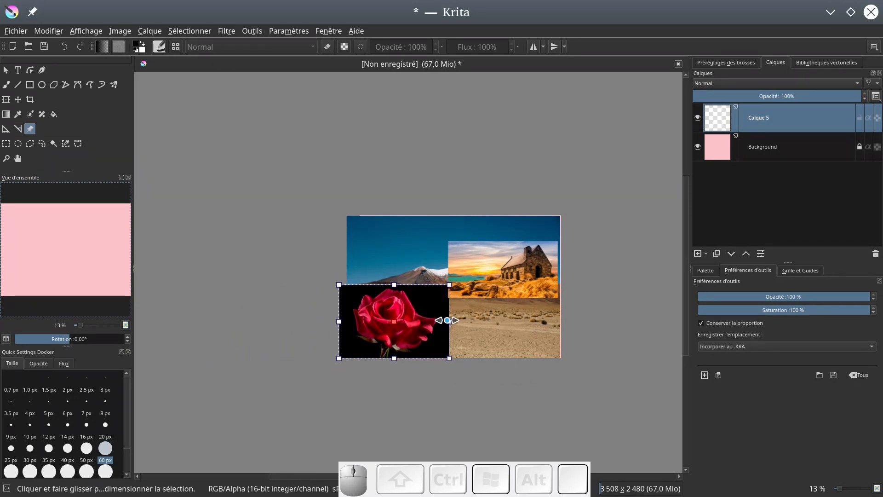
Shrink the rose reference image proportionally and keep it inside the canvas's lower left area.
left_click_drag(450, 284, 412, 327)
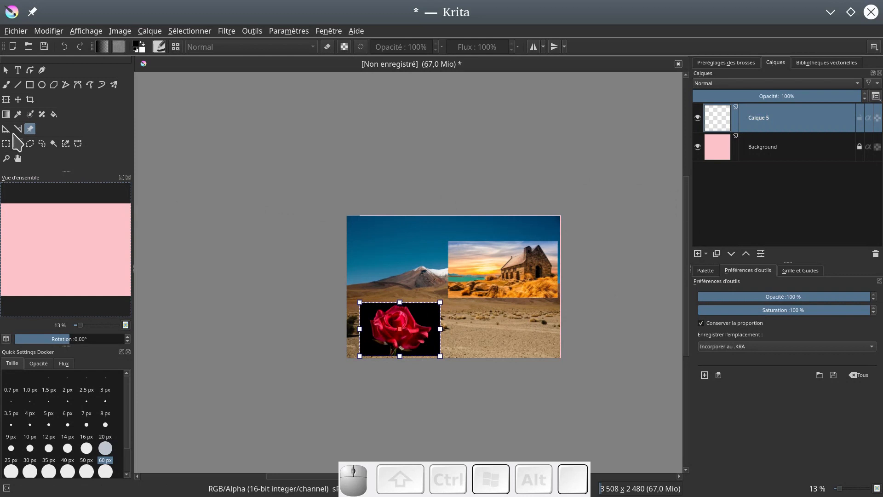
Try a straight line and a black bucket fill on the layer beneath the reference images, undoing each.
left_click(18, 86)
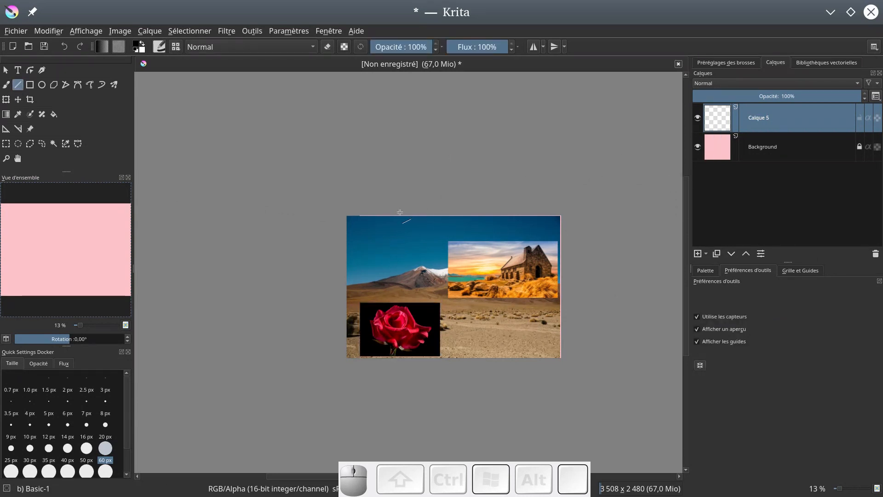
left_click_drag(397, 295, 398, 362)
left_click_drag(399, 362, 400, 362)
key("ctrl+z")
left_click(54, 114)
left_click(514, 274)
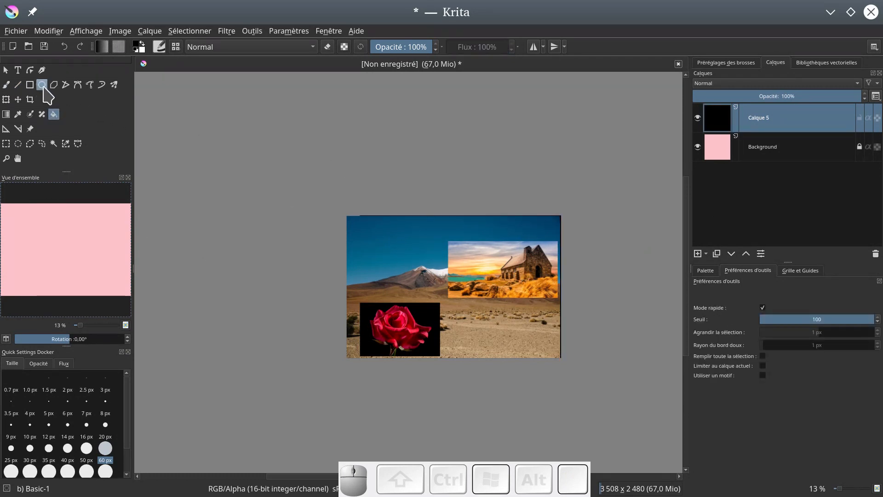
key("ctrl+z")
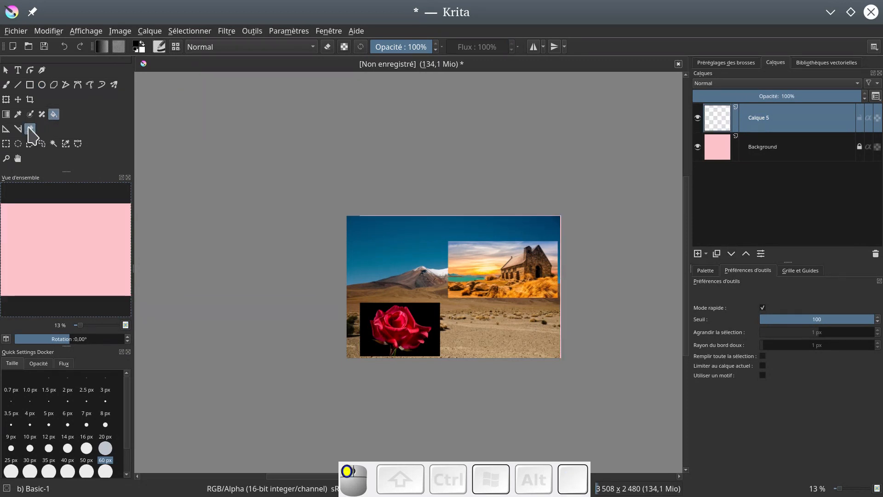
Shift the church reference image toward the canvas centre and shrink it slightly, then enlarge the rose until it overlaps the church's lower left corner.
left_click(29, 128)
left_click_drag(493, 258, 484, 266)
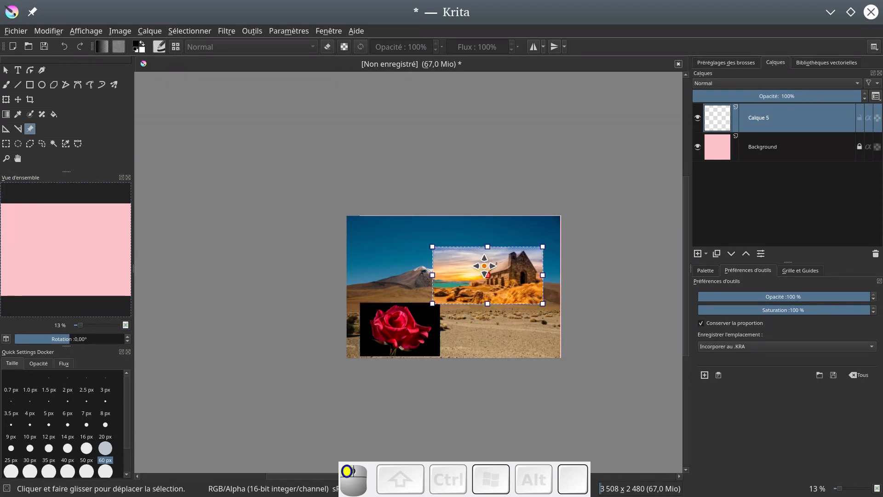
left_click_drag(541, 245, 539, 251)
left_click(405, 335)
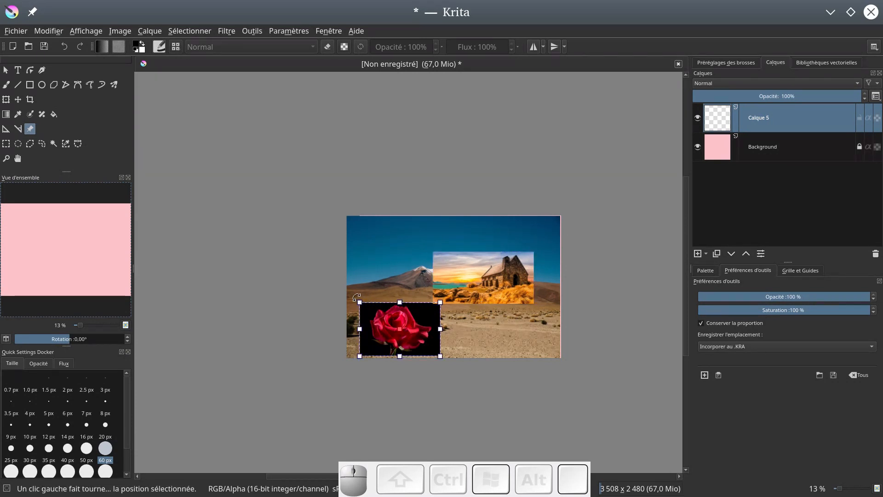
left_click_drag(360, 300, 354, 291)
left_click_drag(392, 316, 402, 307)
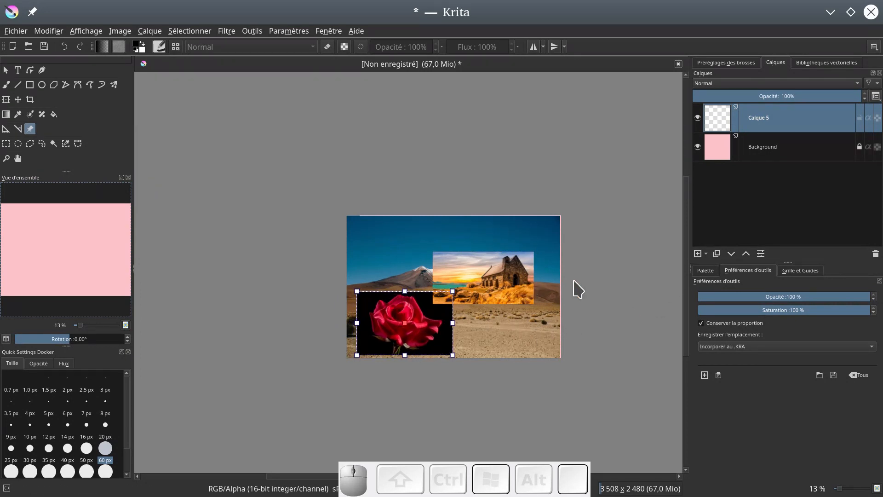
left_click(638, 294)
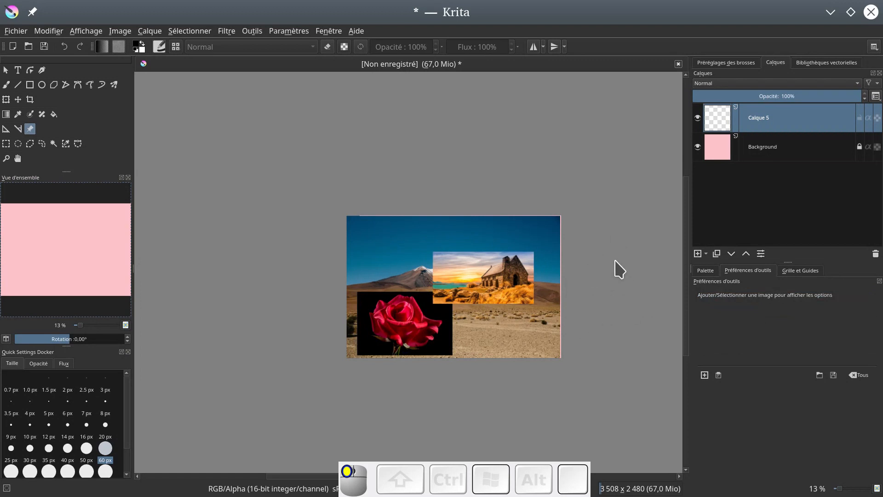
Select the mountain, church and rose reference images together and move them as a group off the canvas to its left side.
scroll(419, 380, "up", 2)
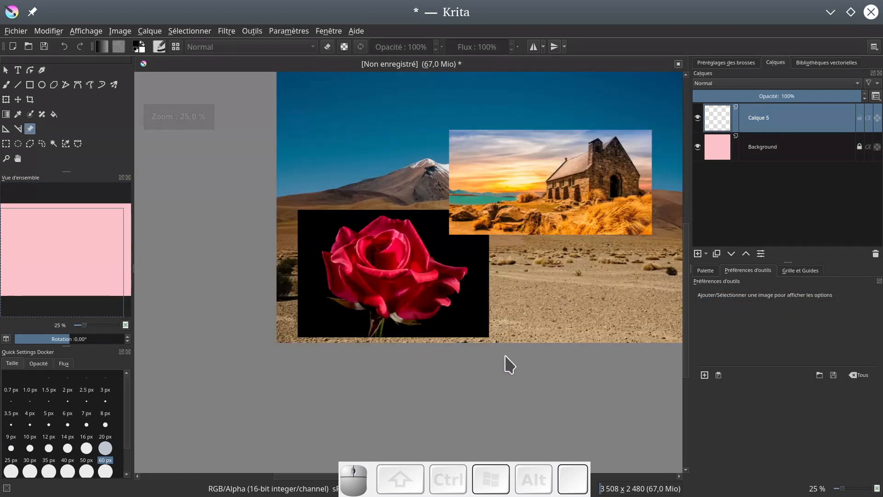
left_click_drag(503, 354, 470, 390)
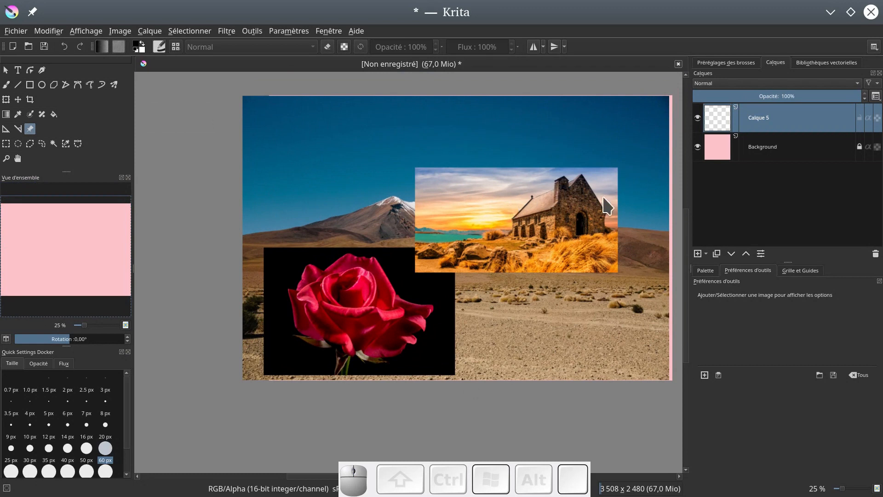
scroll(524, 234, "down", 4)
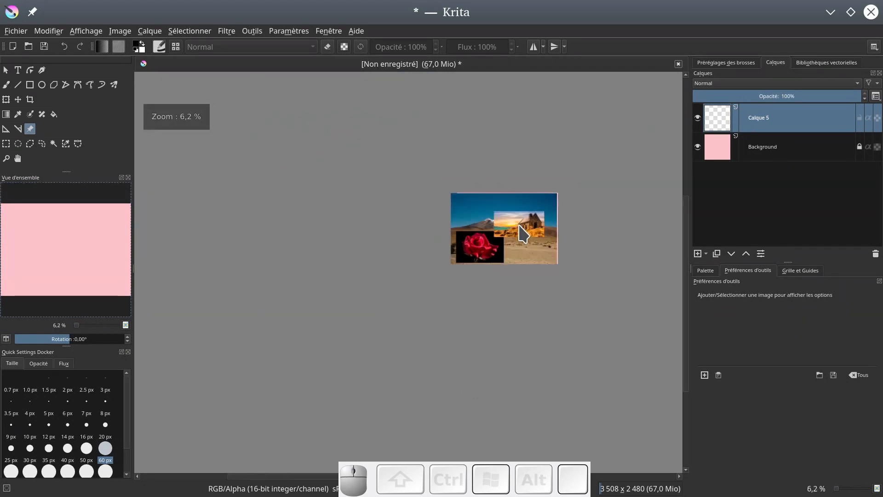
left_click_drag(385, 150, 622, 347)
left_click_drag(485, 201, 372, 207)
scroll(508, 284, "up", 2)
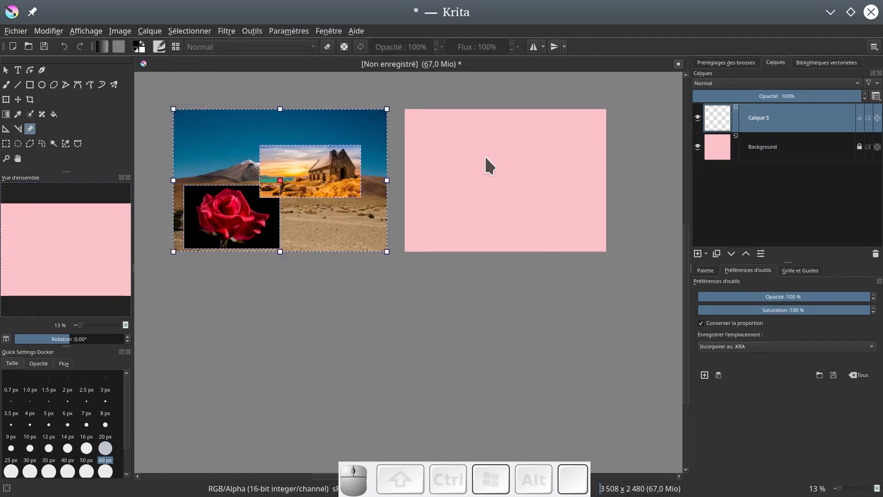
scroll(500, 171, "up", 2)
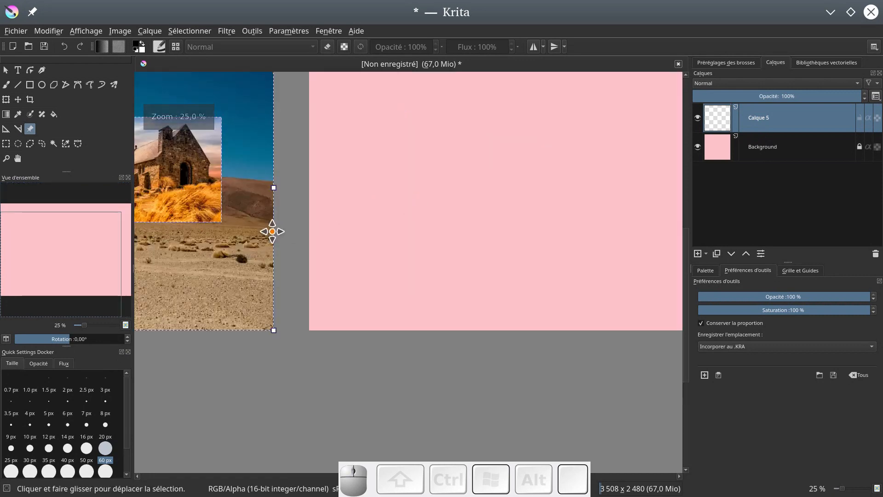
scroll(359, 244, "down", 3)
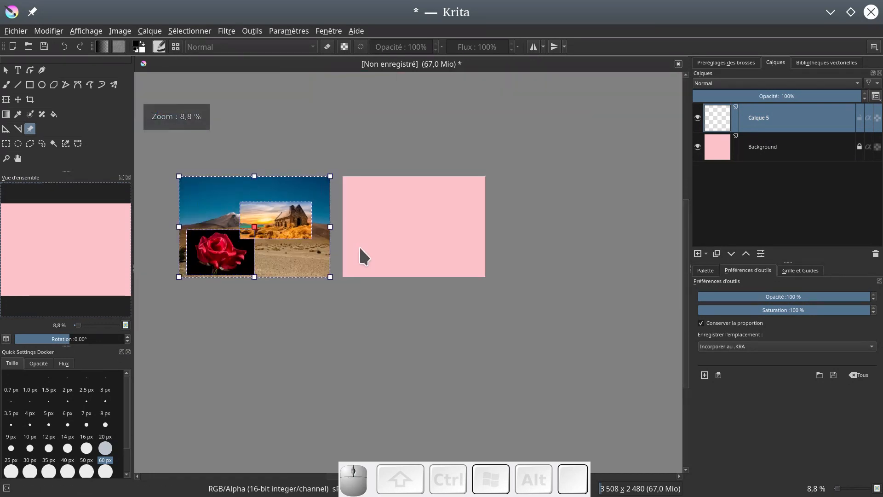
Lift the church and rose reference images off the mountain and line them up above it, rose to the left of the church.
left_click(620, 140)
left_click(291, 222)
left_click_drag(292, 222, 303, 152)
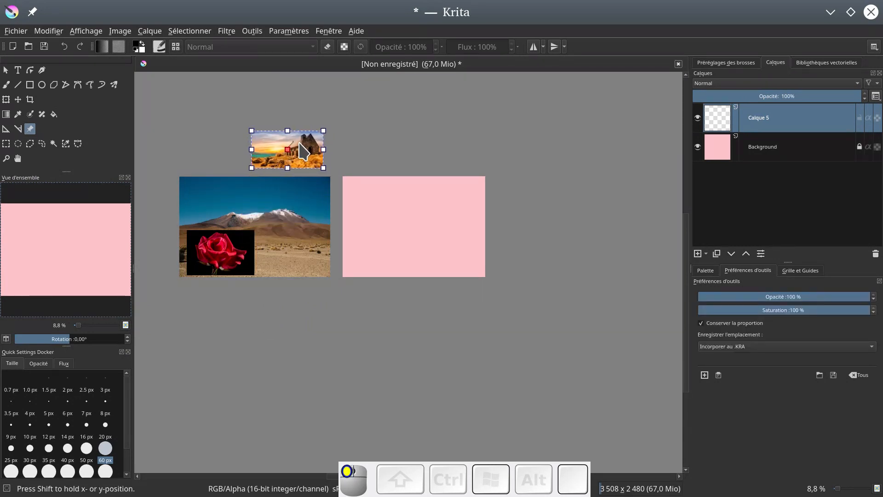
left_click_drag(223, 238, 214, 140)
left_click_drag(275, 148, 277, 150)
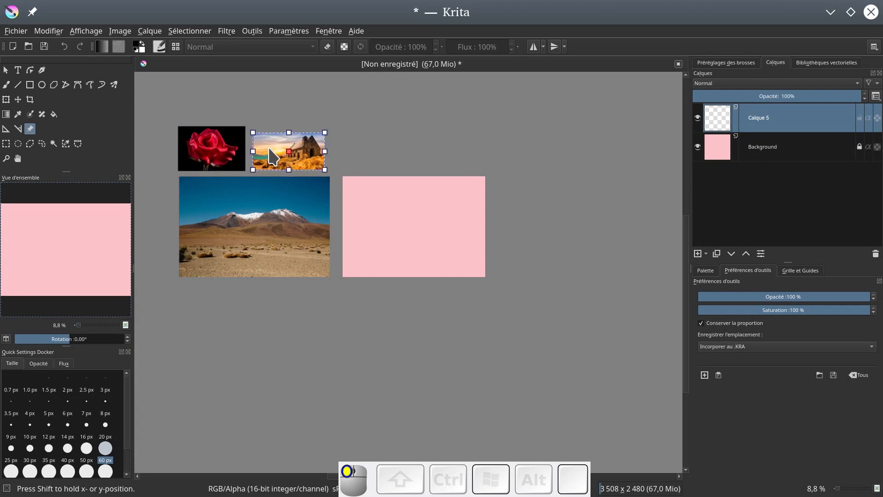
left_click_drag(224, 145, 229, 145)
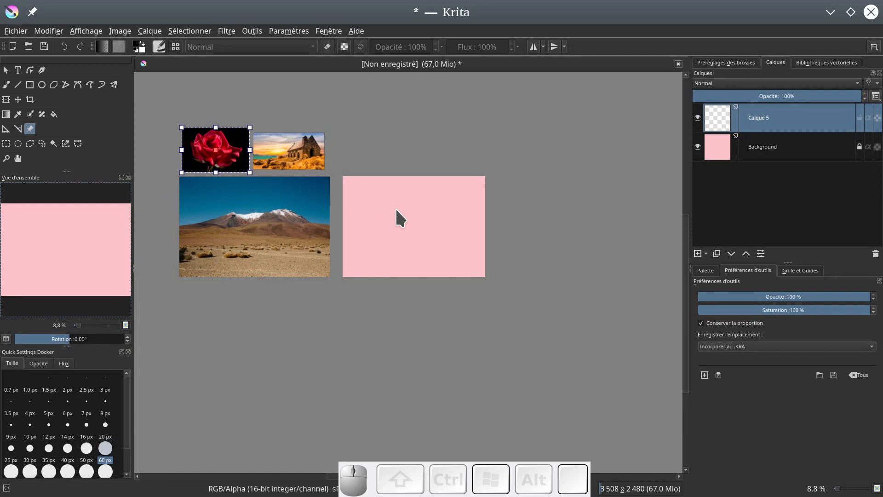
scroll(395, 219, "up", 2)
left_click_drag(276, 259, 435, 256)
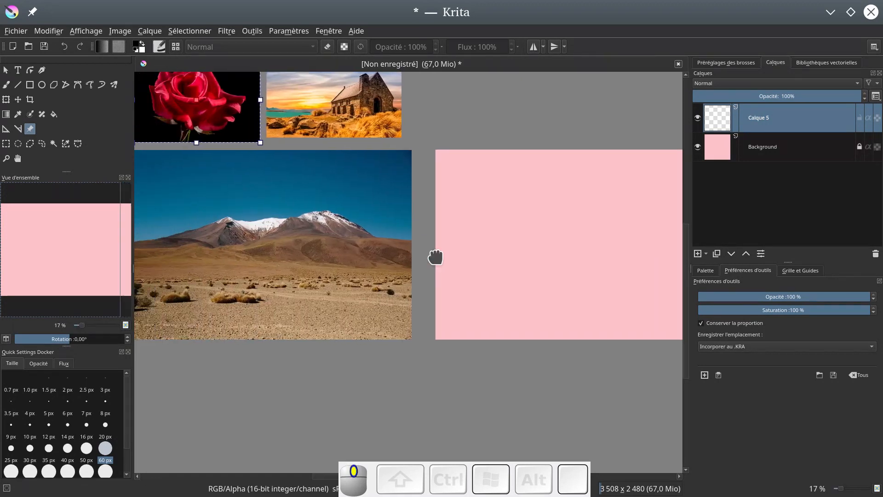
scroll(435, 266, "down", 2)
left_click_drag(520, 258, 474, 266)
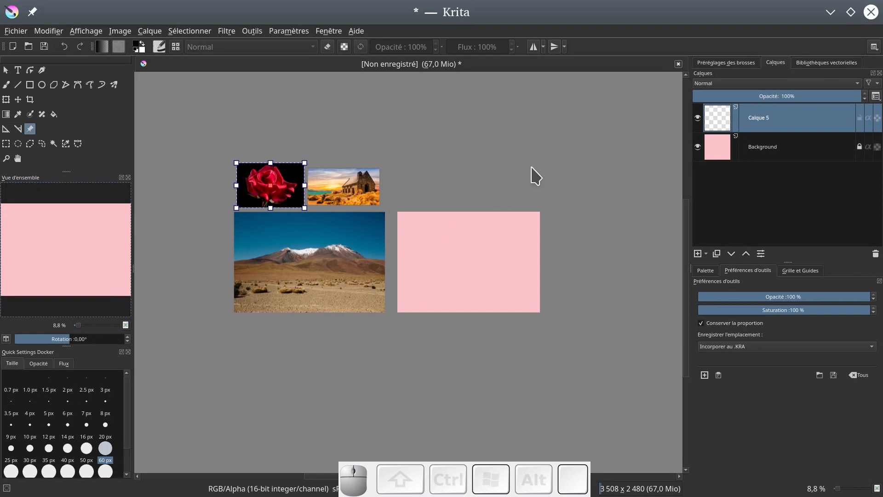
Rename the layer above Background as "desert".
double_click(761, 120)
left_click(754, 171)
double_click(757, 120)
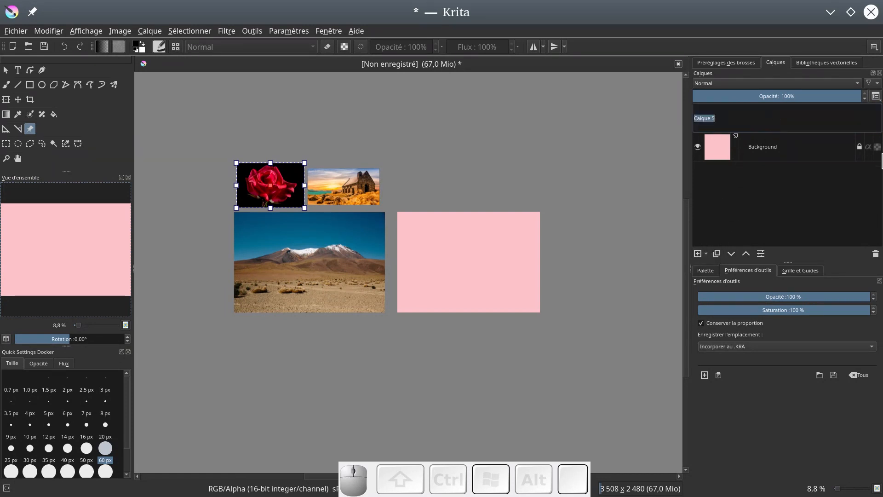
type("deserte")
key("Return")
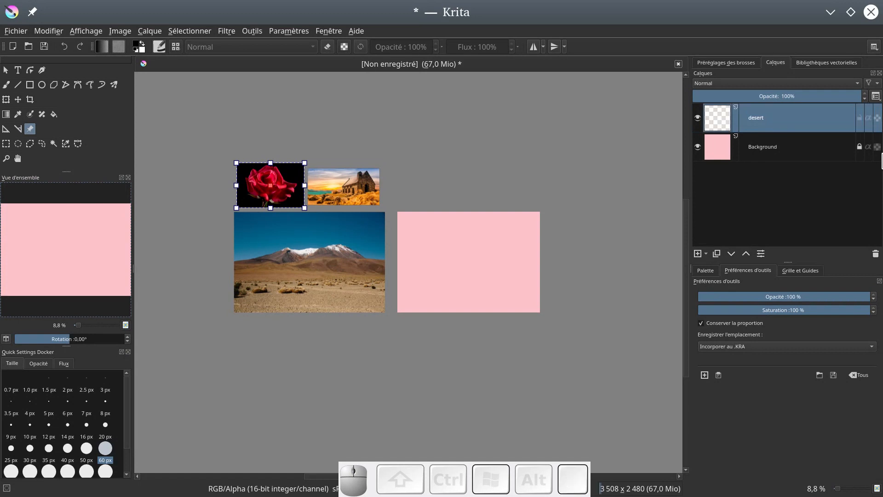
Add a new paint layer above "desert" and name it "rose".
left_click(698, 254)
left_click(757, 129)
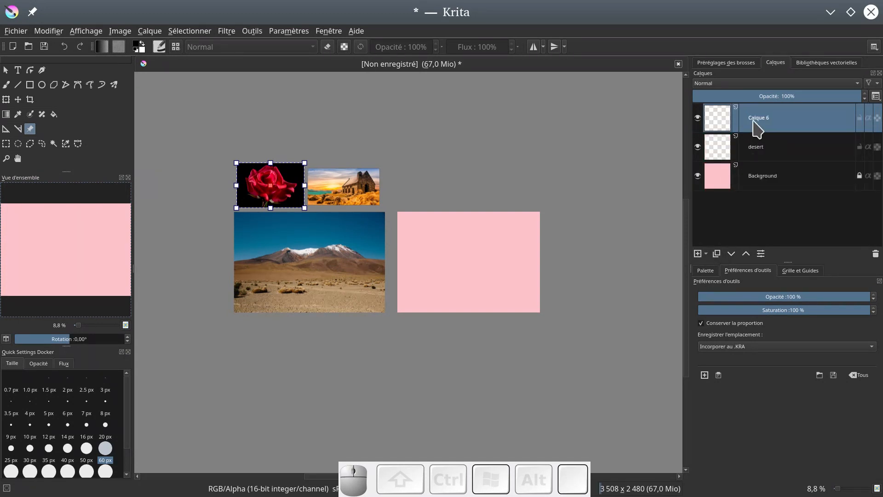
double_click(748, 118)
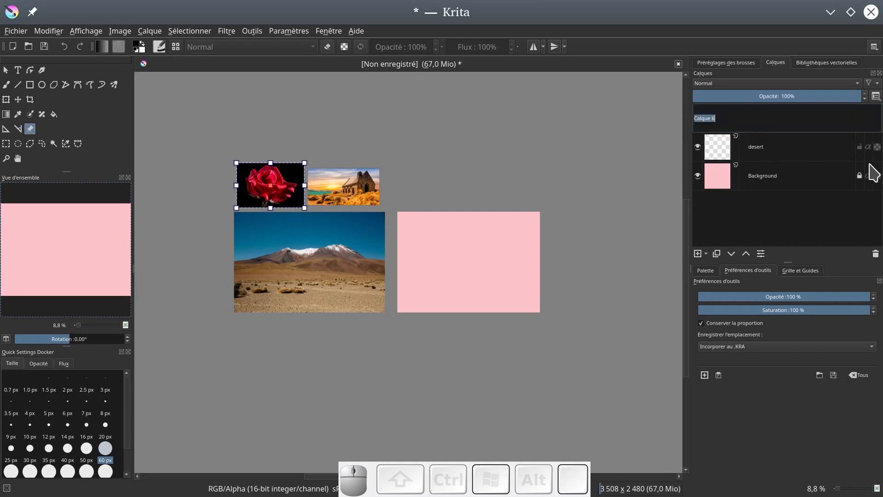
type("rose")
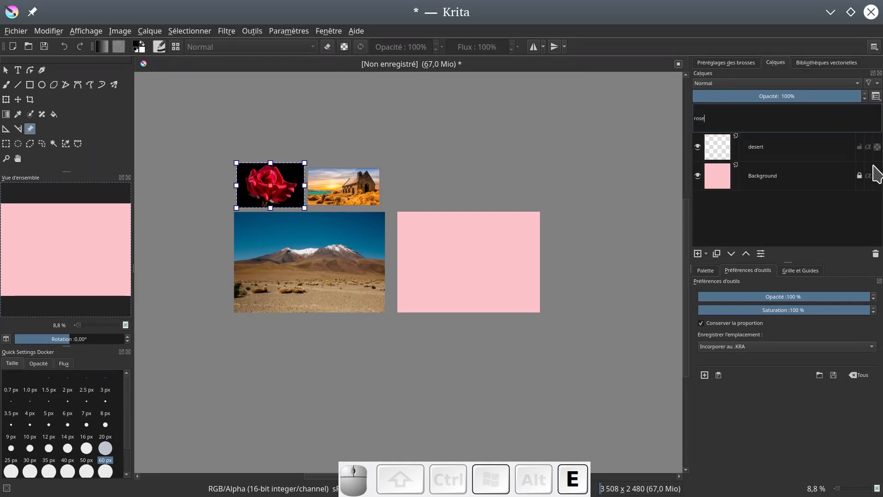
key("Return")
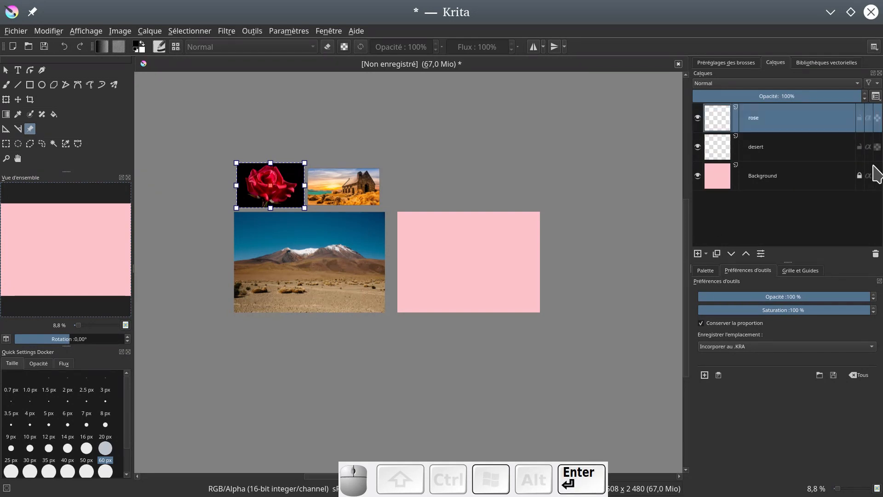
Add another paint layer above "rose" and name it "église".
left_click(697, 253)
double_click(756, 118)
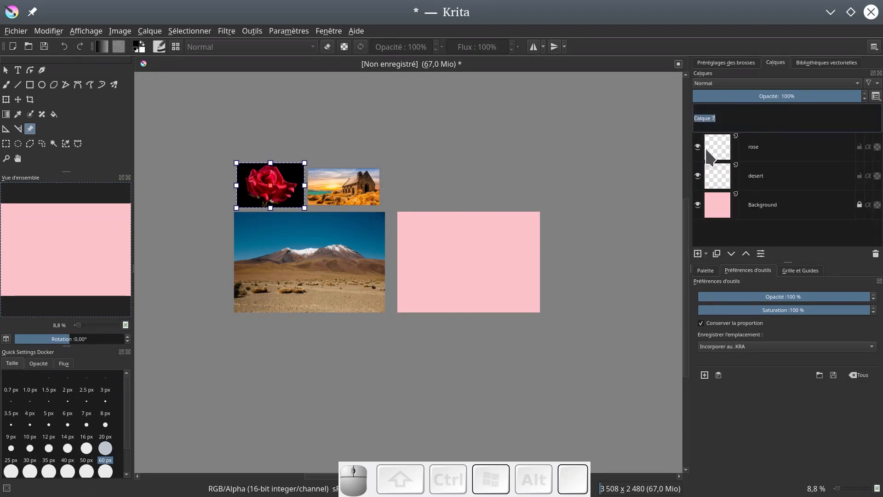
type("e")
key("Return")
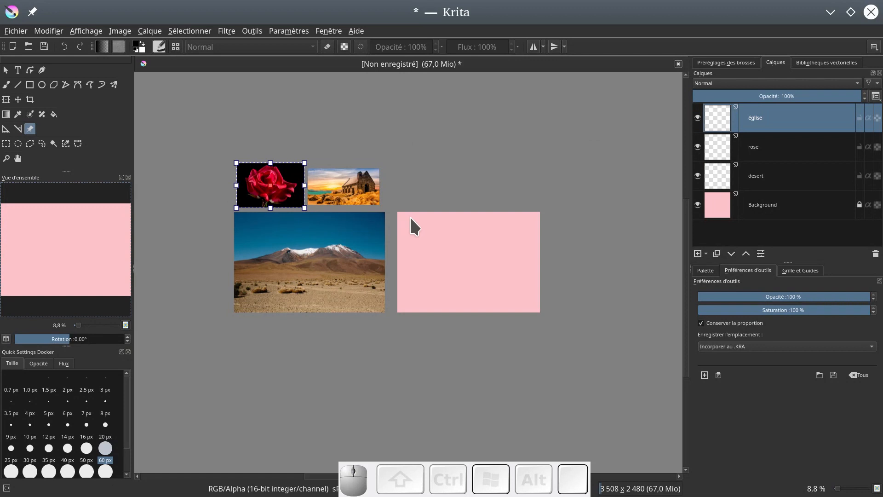
Lock the "église" and "rose" layers and make the "desert" layer active.
scroll(451, 278, "up", 2)
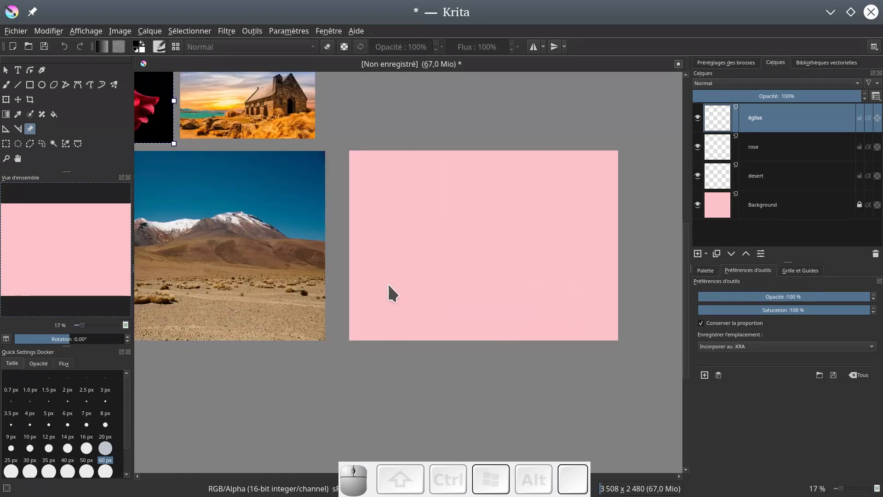
left_click_drag(395, 289, 523, 276)
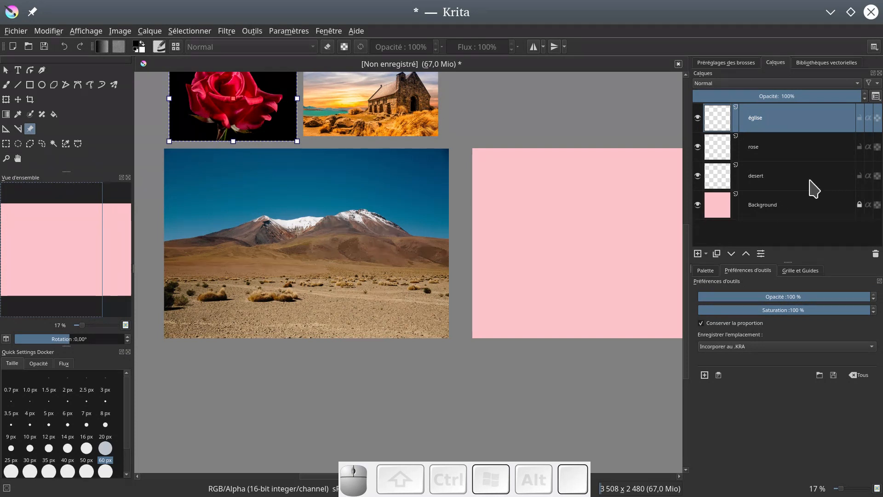
left_click(859, 148)
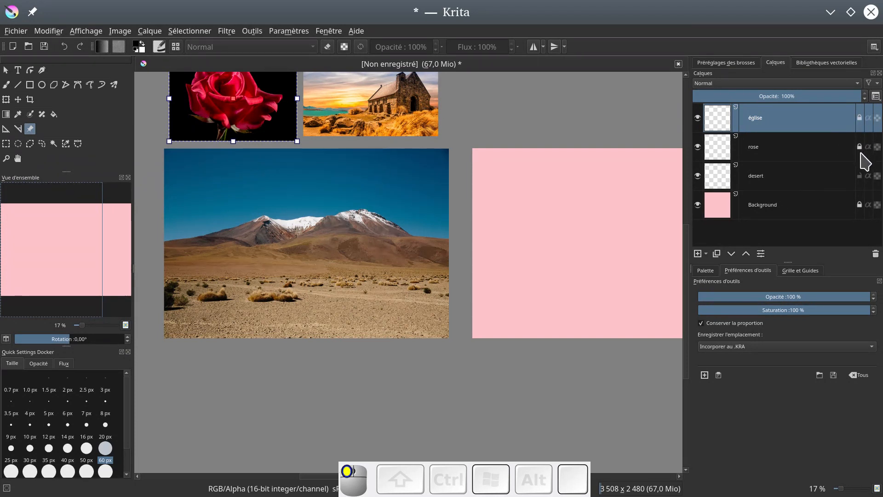
left_click(775, 184)
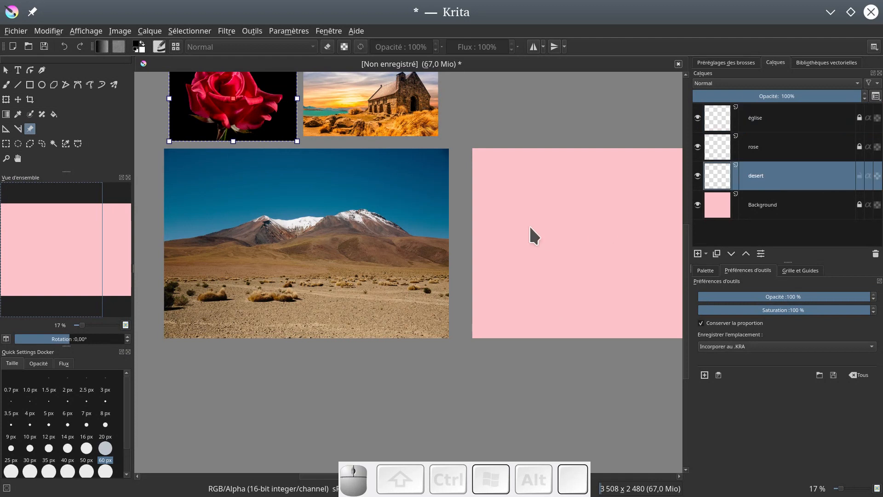
Choose the sixth brush in the first row of the Digital presets for working on the desert layer.
scroll(470, 257, "right", 1)
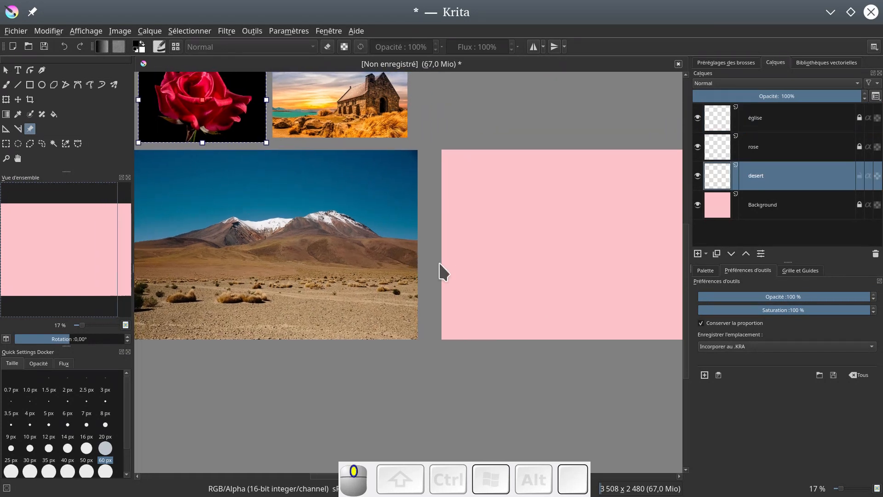
scroll(456, 253, "right", 3)
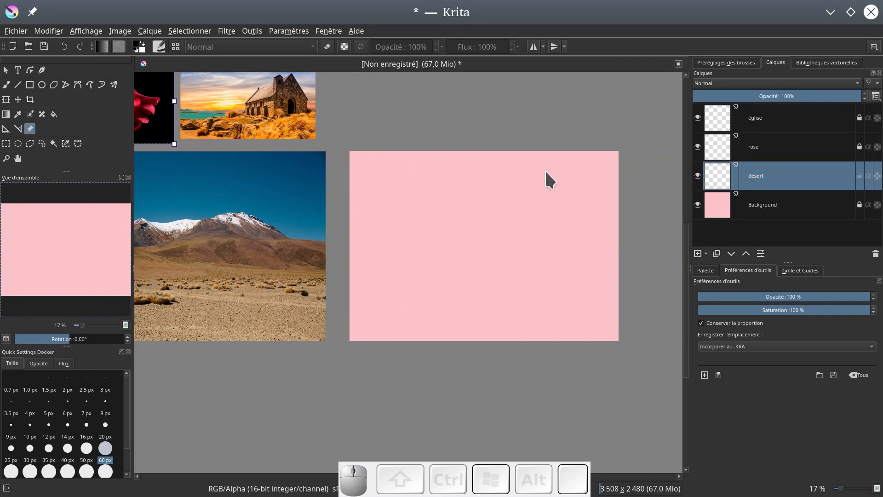
left_click(736, 64)
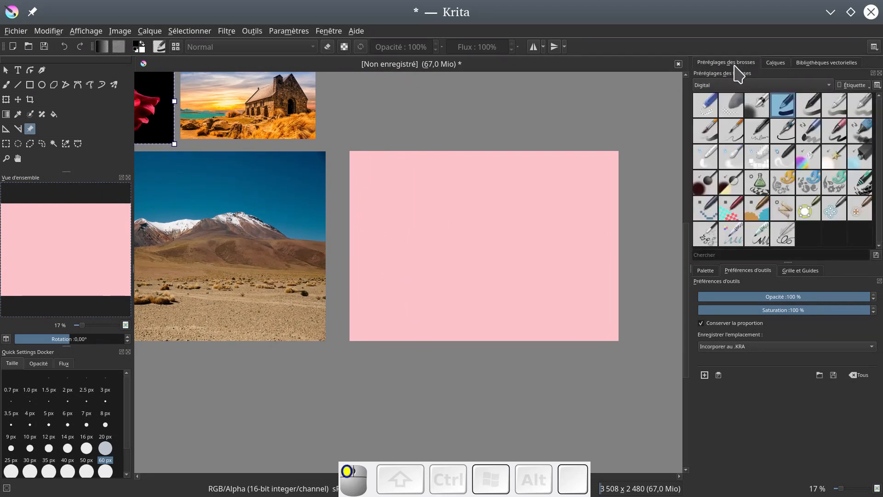
left_click(812, 114)
key("Tab")
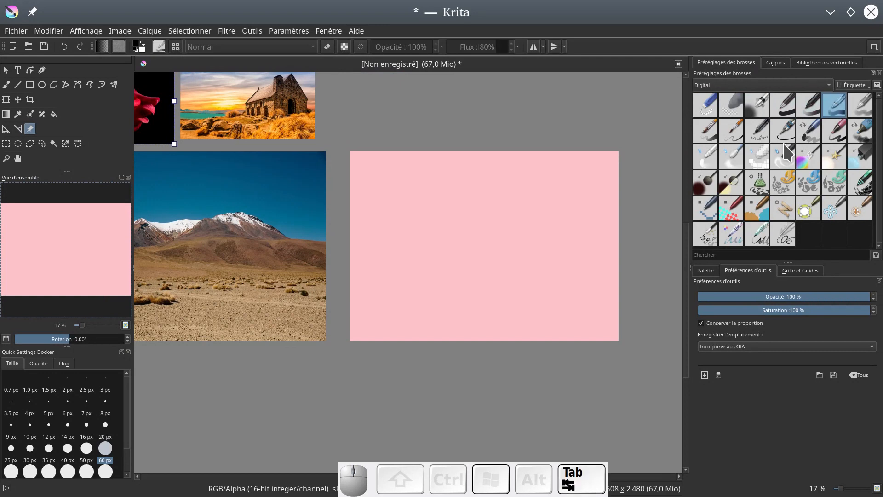
Choose the Basic-2 Opacity brush preset and show only the canvas, with the mountain photo beside the pink page.
left_click(811, 111)
left_click(729, 68)
left_click(775, 63)
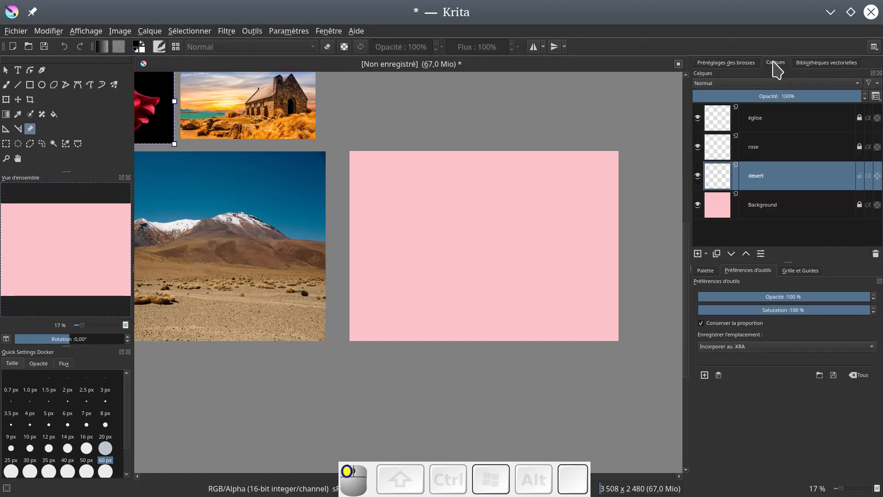
key("Tab")
left_click_drag(453, 225, 651, 252)
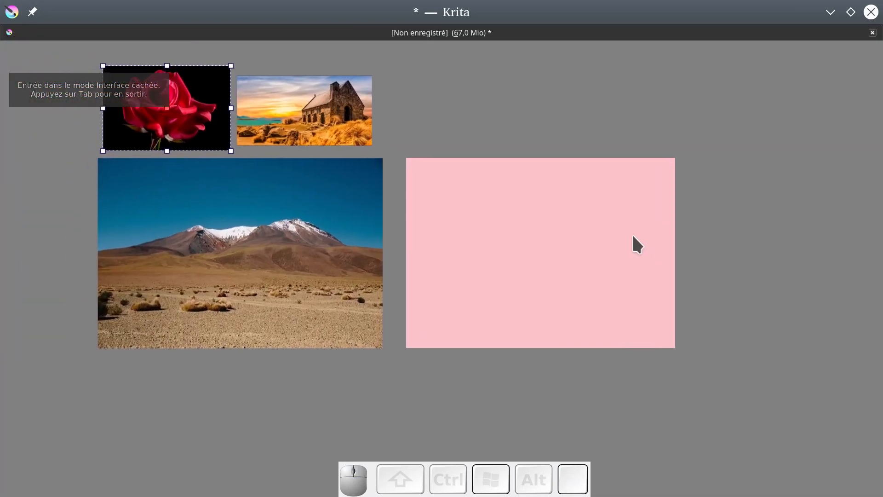
scroll(682, 258, "up", 1)
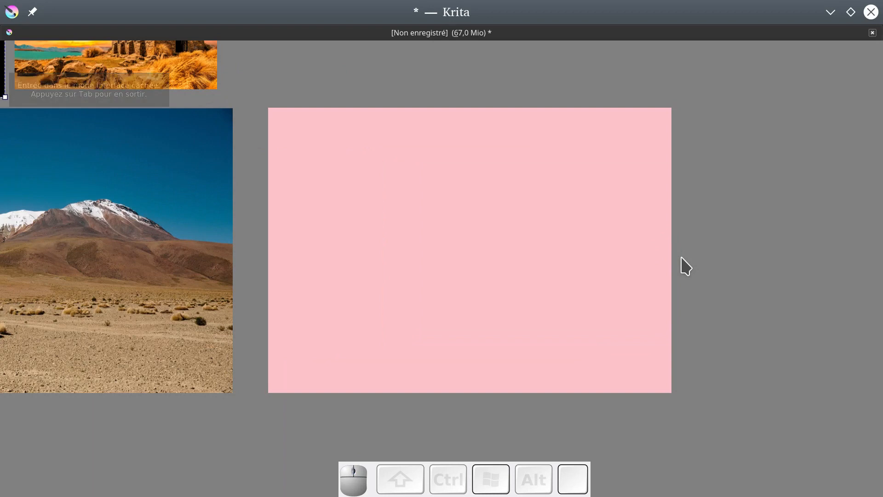
left_click_drag(500, 236, 662, 269)
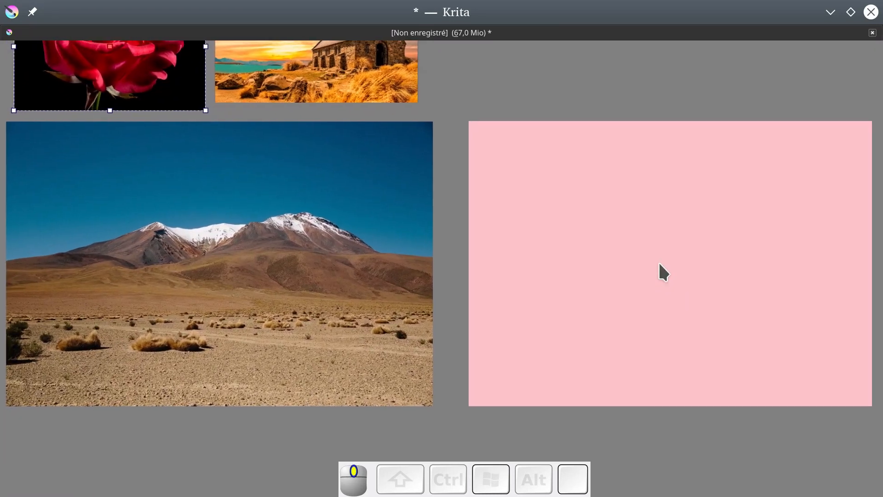
left_click_drag(515, 302, 509, 301)
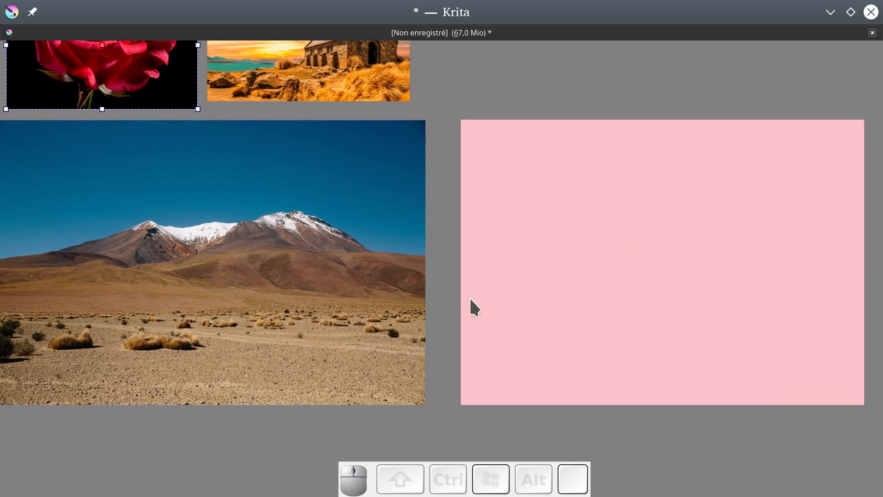
With the Freehand Brush tool, sketch two roughly horizontal ground lines across the pink page on the "desert" layer.
left_click(474, 303)
key("Tab")
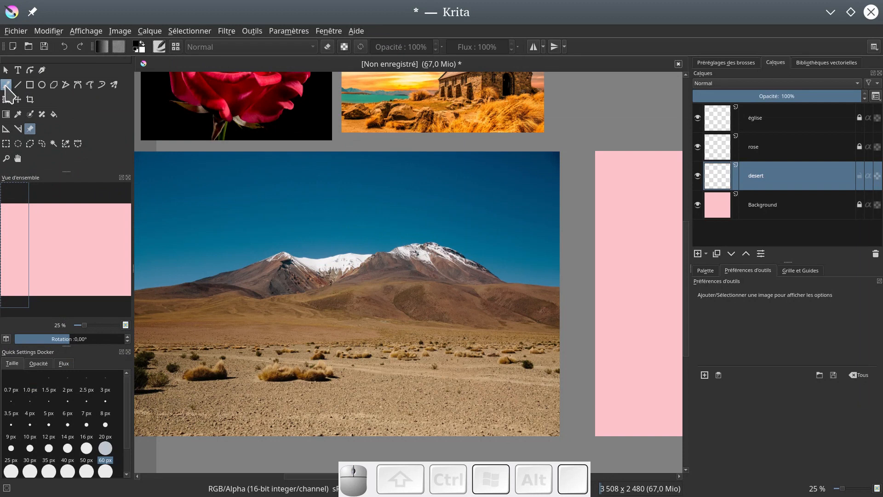
left_click(6, 85)
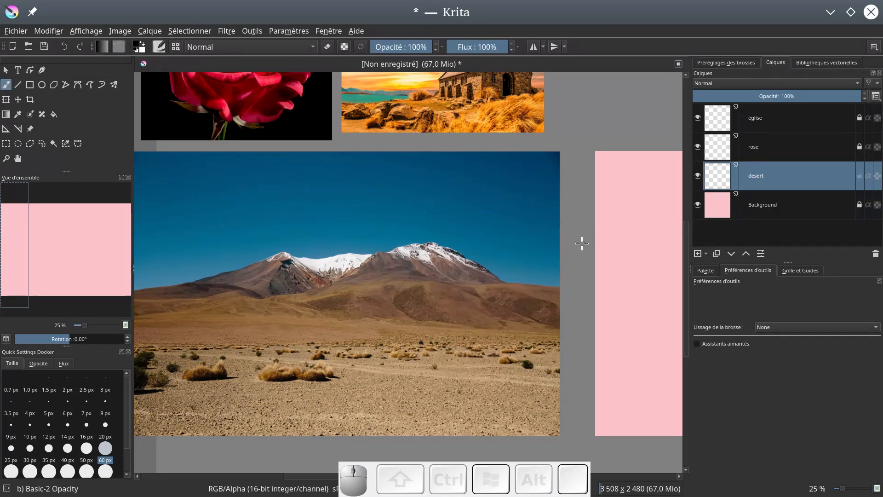
key("Tab")
mouse_move(467, 303)
left_mouse_down()
mouse_move(694, 298)
mouse_move(685, 300)
mouse_move(766, 306)
mouse_move(860, 295)
left_mouse_up()
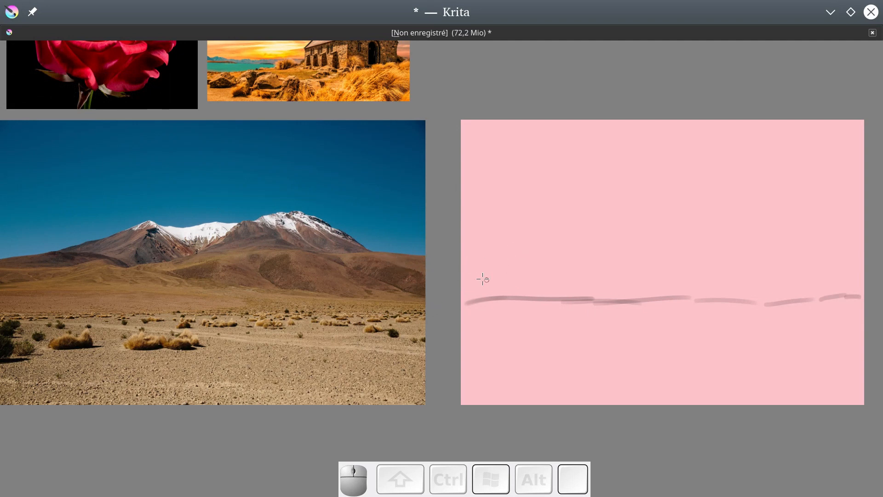
mouse_move(467, 275)
left_mouse_down()
mouse_move(719, 272)
mouse_move(843, 281)
left_mouse_up()
left_click_drag(758, 275, 861, 278)
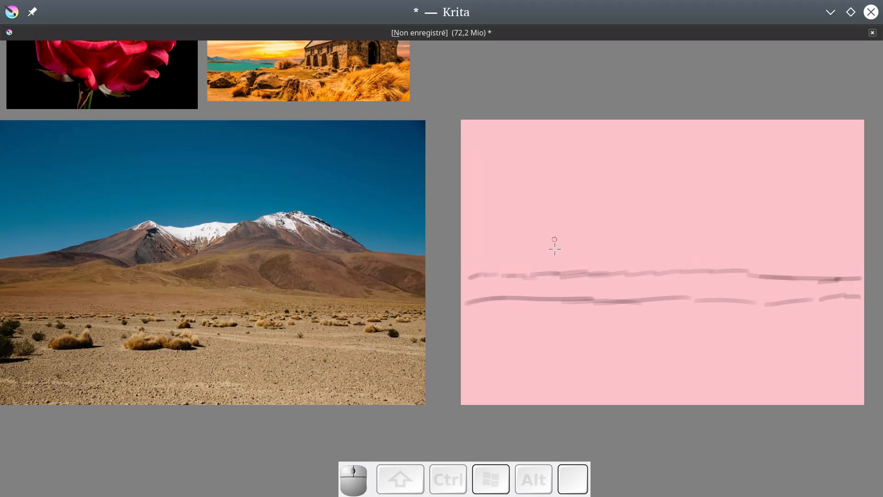
Sketch the smaller left-hand peak above the ground lines, with its outer slopes and the inner ridges beneath it.
mouse_move(445, 269)
left_mouse_down()
mouse_move(531, 249)
mouse_move(518, 260)
mouse_move(536, 255)
mouse_move(611, 215)
mouse_move(595, 224)
mouse_move(619, 215)
mouse_move(638, 236)
left_mouse_up()
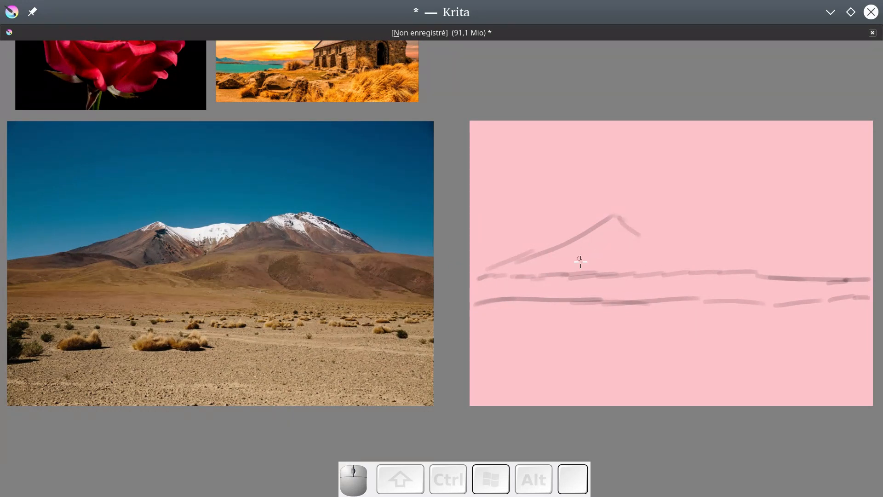
left_click_drag(568, 247, 610, 261)
left_click_drag(640, 235, 669, 250)
left_click_drag(607, 270, 692, 222)
Undo the latest strokes at the left peak's tip and rework it slightly higher with brush and eraser.
mouse_move(620, 213)
left_mouse_down()
mouse_move(643, 206)
mouse_move(616, 210)
mouse_move(629, 204)
left_mouse_up()
key("ctrl+z")
key("ctrl+z")
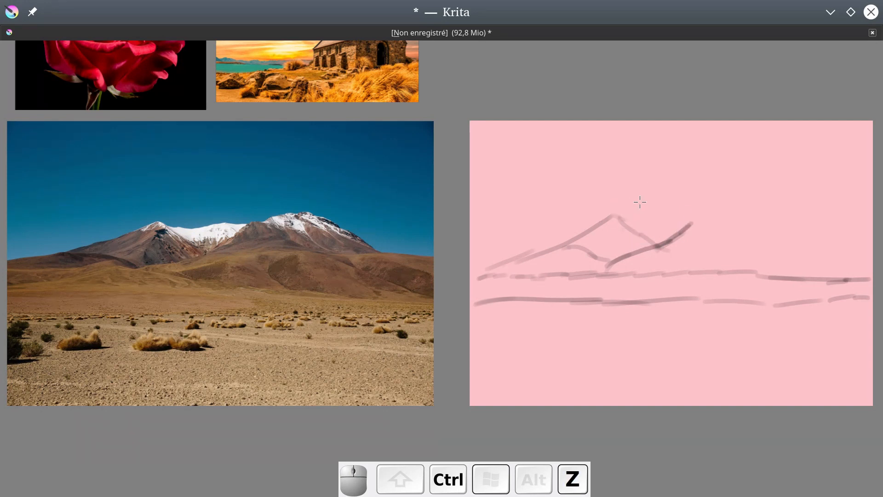
mouse_move(611, 218)
left_mouse_down()
mouse_move(623, 204)
mouse_move(630, 222)
mouse_move(623, 214)
mouse_move(657, 212)
left_mouse_up()
key("e")
key("e")
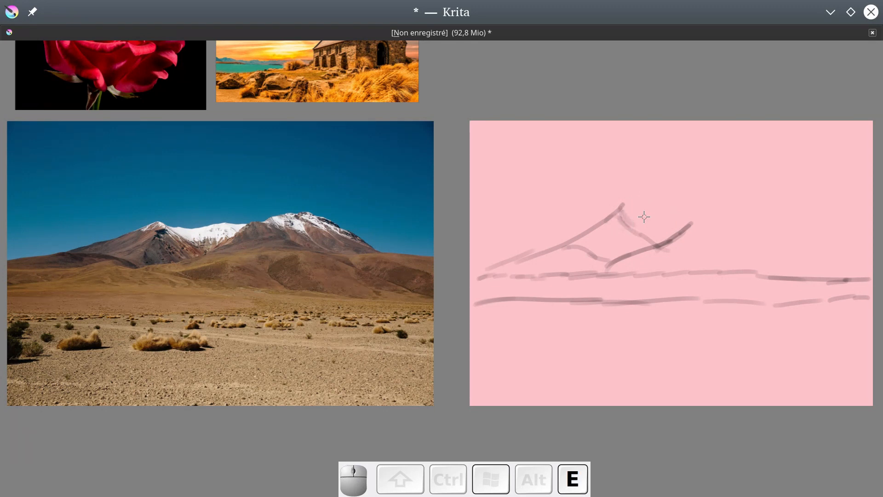
Sketch the main mountain's crest, inner ridge and long right-hand slope, and add a small foothill in front of it.
mouse_move(629, 216)
left_mouse_down()
mouse_move(666, 198)
mouse_move(745, 199)
left_mouse_up()
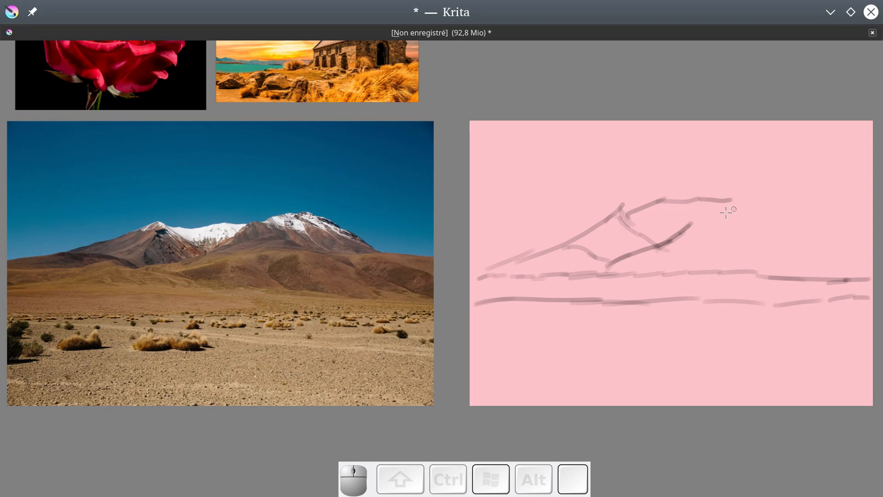
left_click_drag(691, 225, 713, 202)
left_click(82, 246)
left_click_drag(650, 195, 525, 215)
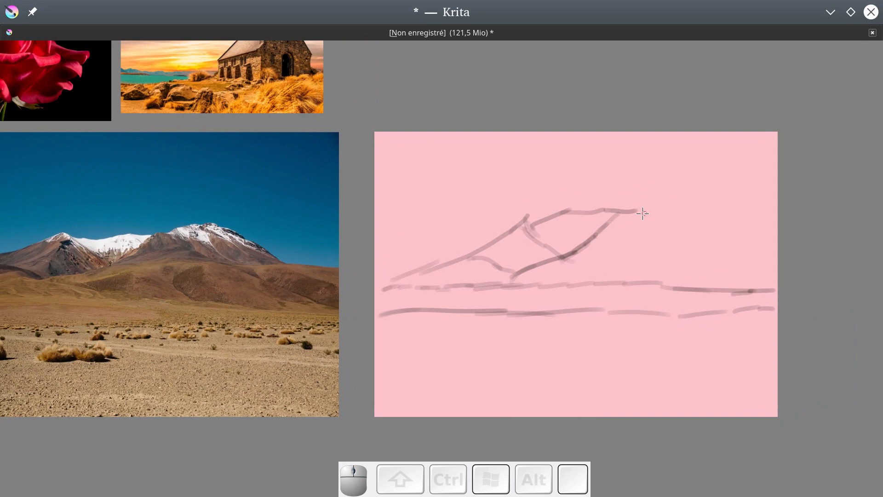
mouse_move(638, 210)
left_mouse_down()
mouse_move(703, 220)
mouse_move(708, 237)
mouse_move(765, 286)
left_mouse_up()
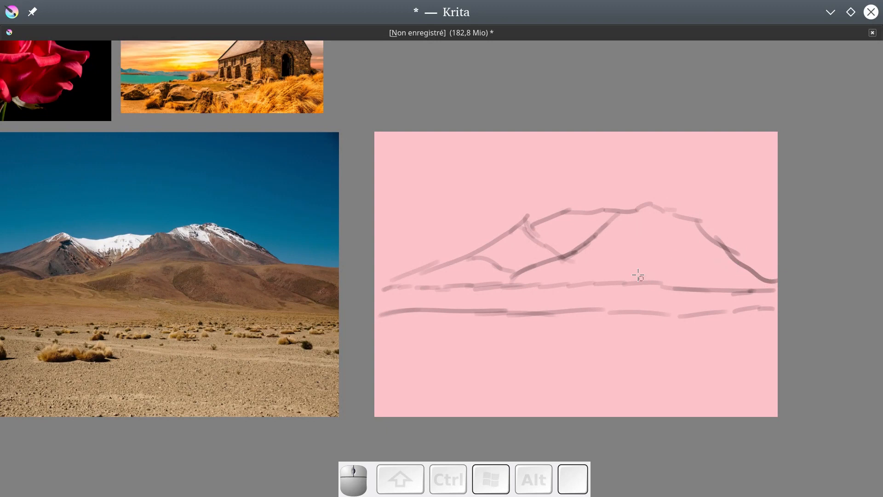
mouse_move(573, 283)
left_mouse_down()
mouse_move(655, 253)
mouse_move(681, 288)
left_mouse_up()
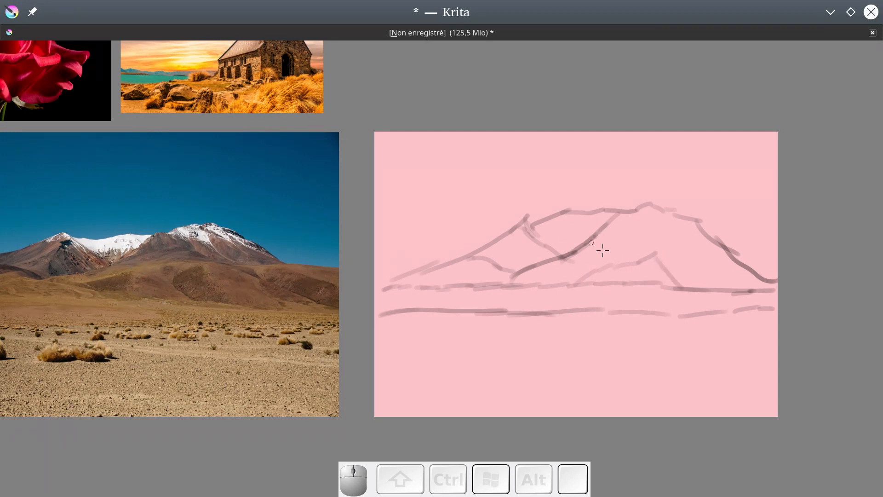
mouse_move(591, 272)
left_mouse_down()
mouse_move(633, 256)
mouse_move(647, 278)
mouse_move(591, 273)
mouse_move(613, 283)
mouse_move(646, 278)
left_mouse_up()
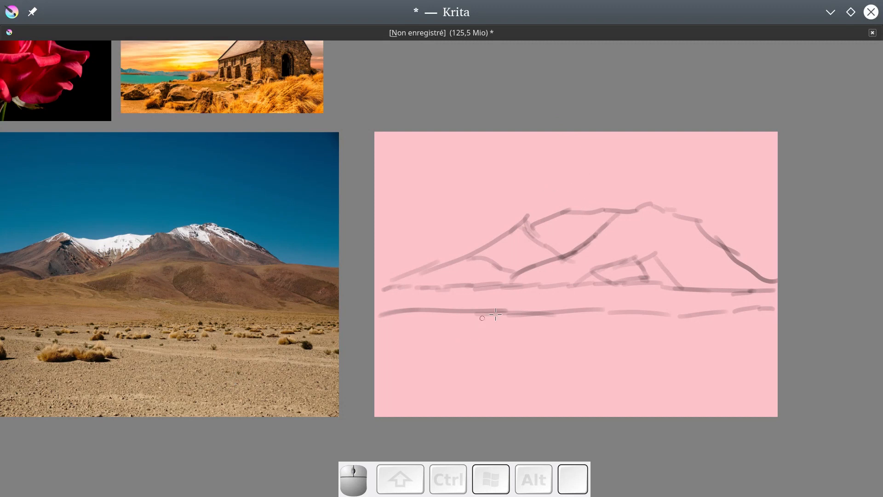
Sketch small bushes and diagonal ground lines in the desert foreground.
mouse_move(481, 361)
left_mouse_down()
mouse_move(499, 348)
mouse_move(518, 352)
mouse_move(504, 363)
mouse_move(519, 353)
left_mouse_up()
left_click_drag(594, 340, 618, 351)
left_click_drag(634, 344, 679, 370)
mouse_move(630, 338)
left_mouse_down()
mouse_move(737, 387)
mouse_move(671, 362)
mouse_move(693, 374)
left_mouse_up()
left_click_drag(605, 383, 670, 395)
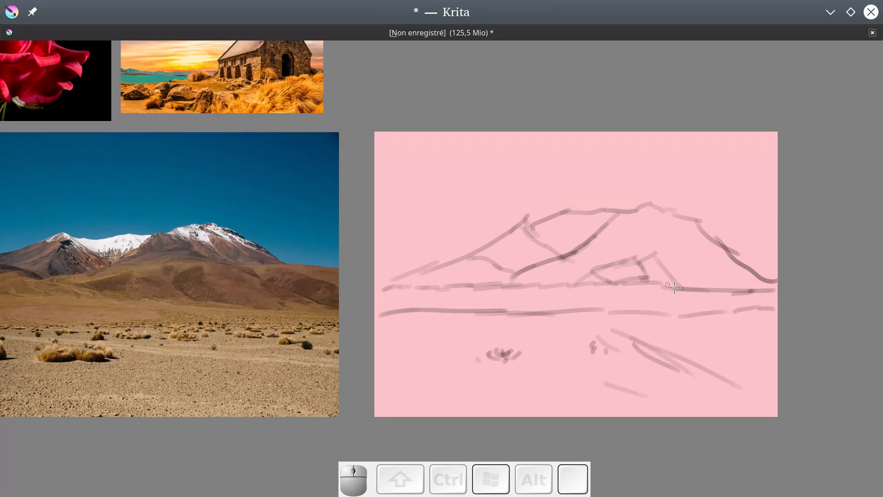
Rework the foothill's right slope with brush and eraser, carrying it down to the lower ground line.
mouse_move(666, 300)
left_mouse_down()
mouse_move(683, 304)
mouse_move(680, 291)
mouse_move(704, 311)
left_mouse_up()
key("e")
mouse_move(661, 280)
left_mouse_down()
mouse_move(689, 298)
mouse_move(682, 290)
mouse_move(701, 310)
left_mouse_up()
key("e")
Lock the "desert" layer and make "église" the active layer for sketching, with the church photo in view.
left_click_drag(445, 251, 479, 322)
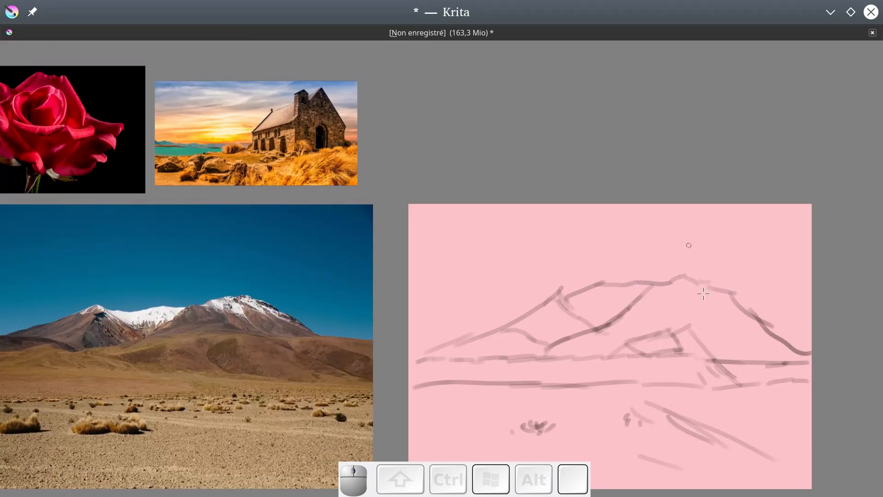
key("Tab")
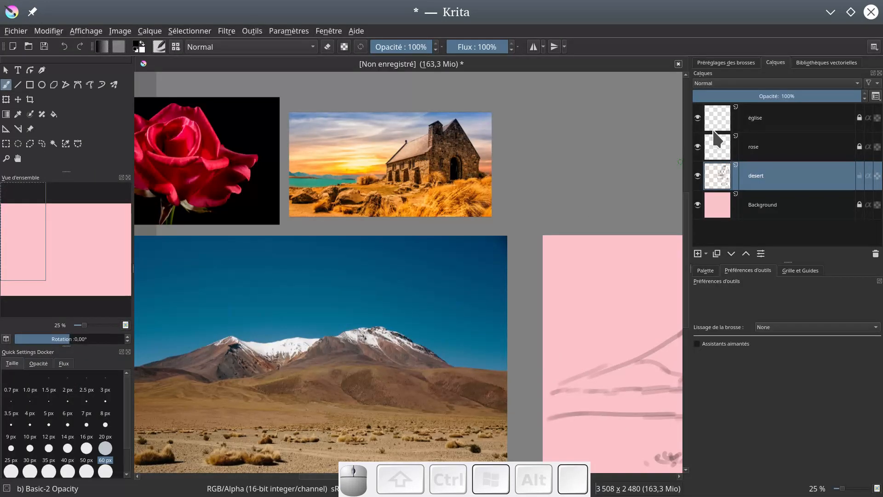
left_click(718, 123)
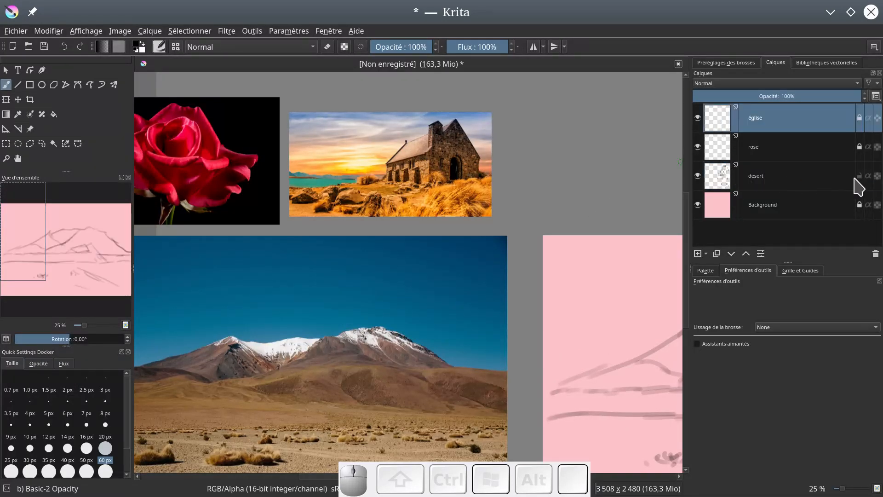
left_click(859, 175)
key("Tab")
left_click(768, 131)
key("Tab")
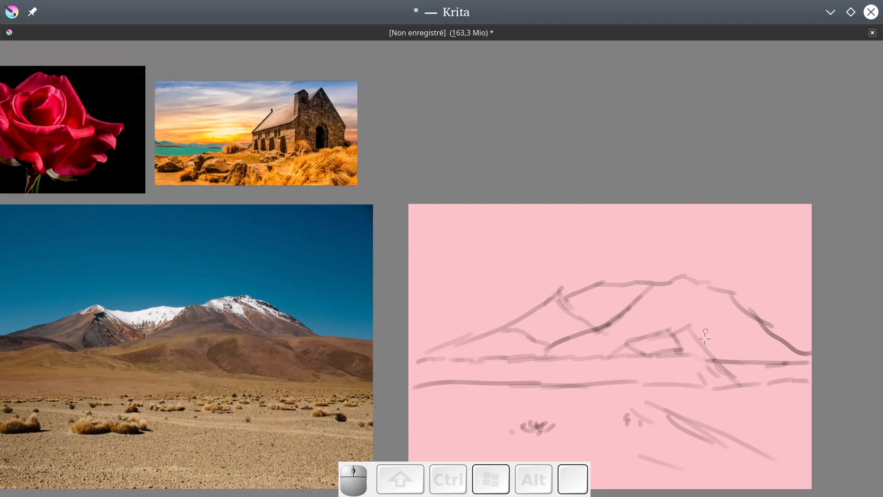
Sketch the church's gabled front with its side edges, arched doorway and chimney over the mountain's right slope.
mouse_move(706, 346)
left_mouse_down()
mouse_move(703, 330)
mouse_move(706, 358)
mouse_move(703, 334)
mouse_move(732, 299)
left_mouse_up()
left_click_drag(732, 300, 742, 316)
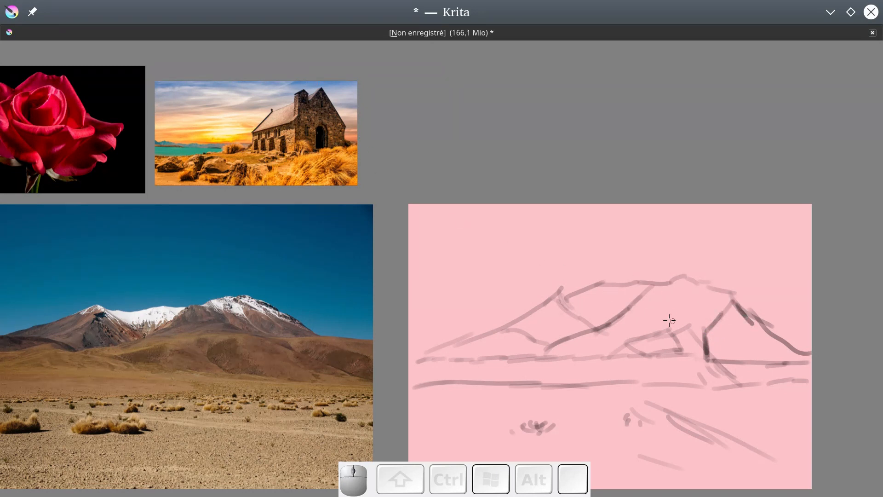
mouse_move(752, 323)
left_mouse_down()
mouse_move(707, 334)
mouse_move(765, 335)
mouse_move(760, 358)
mouse_move(726, 343)
left_mouse_up()
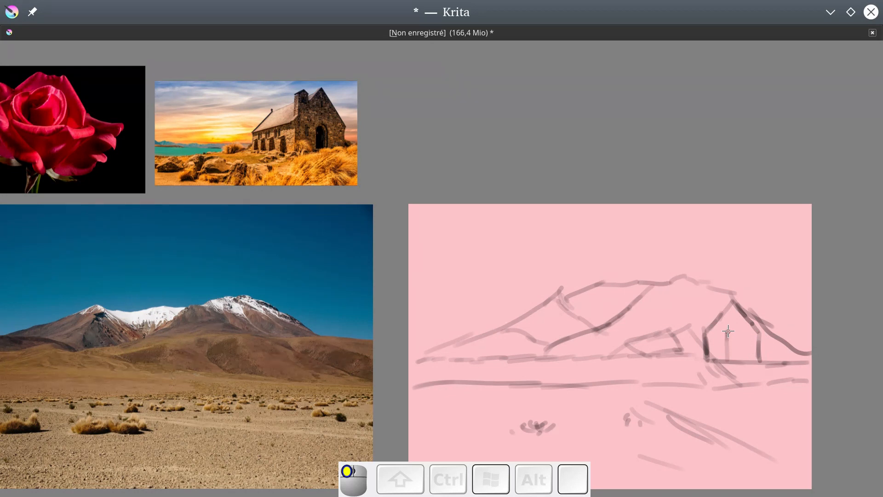
left_click_drag(738, 336, 740, 364)
mouse_move(713, 309)
left_mouse_down()
mouse_move(712, 320)
mouse_move(709, 305)
mouse_move(723, 307)
left_mouse_up()
Sketch the church's receding left side wall and the start of its sloping roof, undoing a misplaced stroke.
left_click_drag(701, 331, 698, 326)
left_click_drag(700, 340, 704, 348)
left_click_drag(684, 318, 694, 326)
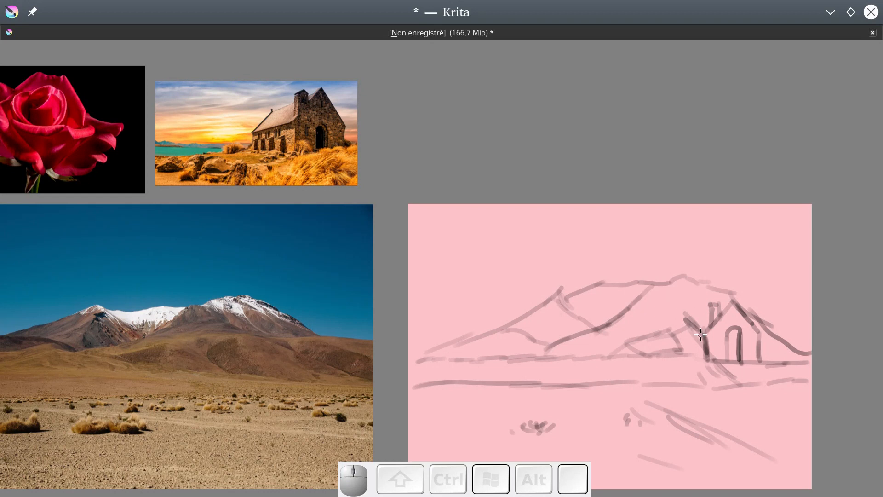
key("ctrl+z")
mouse_move(703, 333)
left_mouse_down()
mouse_move(671, 318)
mouse_move(674, 340)
mouse_move(704, 358)
mouse_move(676, 334)
mouse_move(706, 363)
left_mouse_up()
left_click_drag(682, 314, 732, 302)
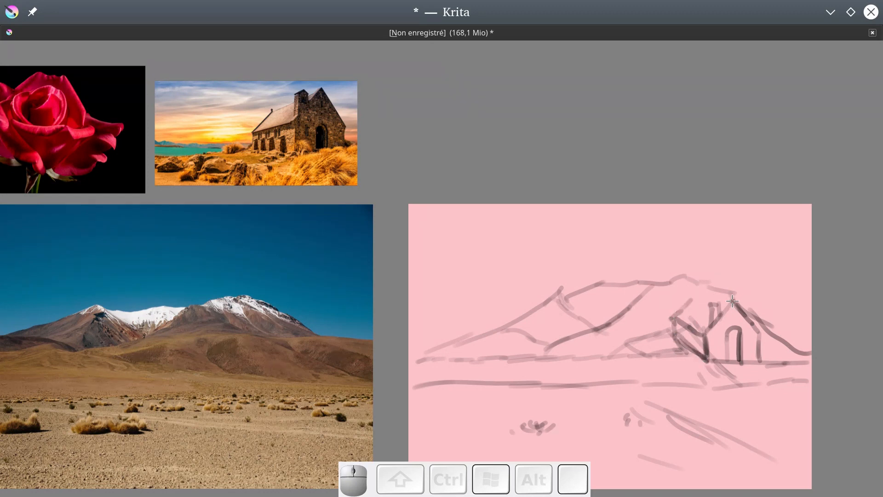
Undo the misplaced roof strokes, redraw the ridge line back from the gable and reinforce the roof and side wall.
left_click_drag(673, 315, 688, 326)
mouse_move(704, 290)
left_mouse_down()
mouse_move(698, 283)
mouse_move(730, 301)
mouse_move(702, 286)
mouse_move(681, 311)
left_mouse_up()
key("ctrl+z")
key("ctrl+z")
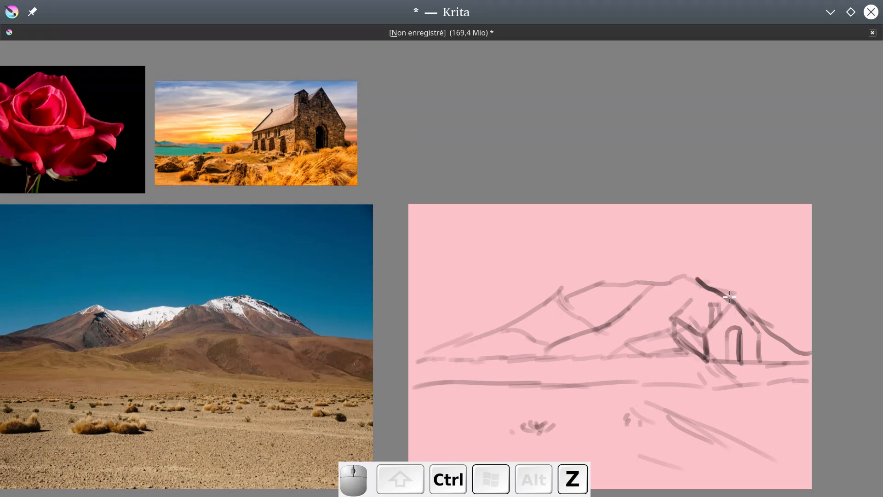
mouse_move(693, 298)
left_mouse_down()
mouse_move(731, 300)
mouse_move(695, 294)
mouse_move(728, 304)
mouse_move(759, 332)
left_mouse_up()
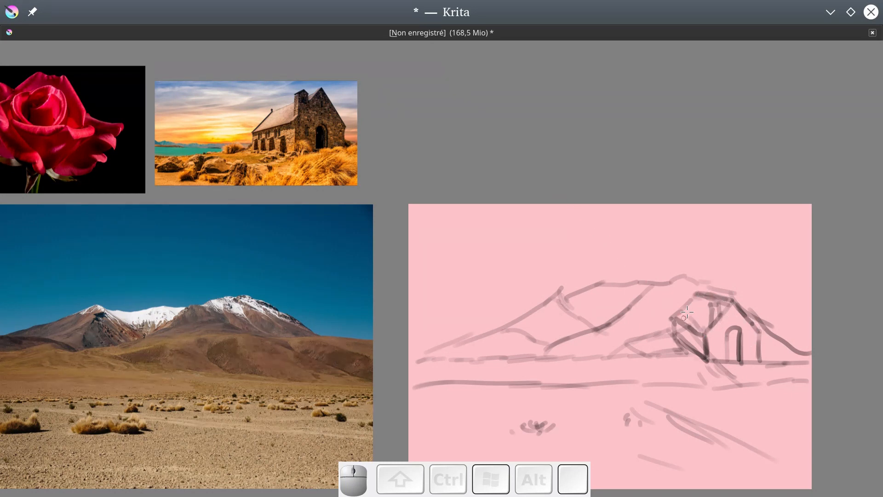
mouse_move(700, 294)
left_mouse_down()
mouse_move(675, 316)
mouse_move(700, 332)
mouse_move(672, 329)
mouse_move(673, 342)
mouse_move(695, 357)
left_mouse_up()
Reduce the brush size and sketch a row of small windows with a thin line along the church's side wall.
scroll(731, 224, "up", 5)
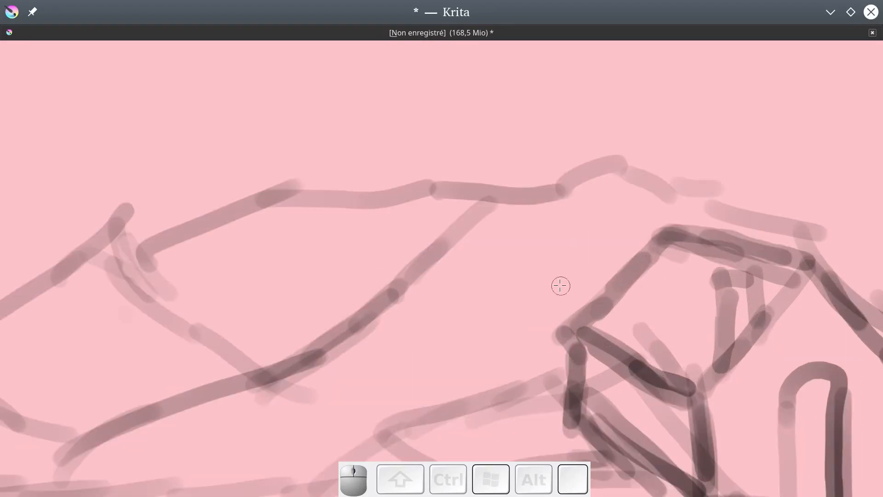
left_click_drag(559, 286, 575, 183)
key("shift")
mouse_move(621, 287)
left_mouse_down()
mouse_move(613, 297)
mouse_move(620, 283)
mouse_move(650, 304)
left_mouse_up()
mouse_move(612, 271)
left_mouse_down()
mouse_move(701, 328)
mouse_move(625, 285)
mouse_move(614, 291)
mouse_move(644, 298)
left_mouse_up()
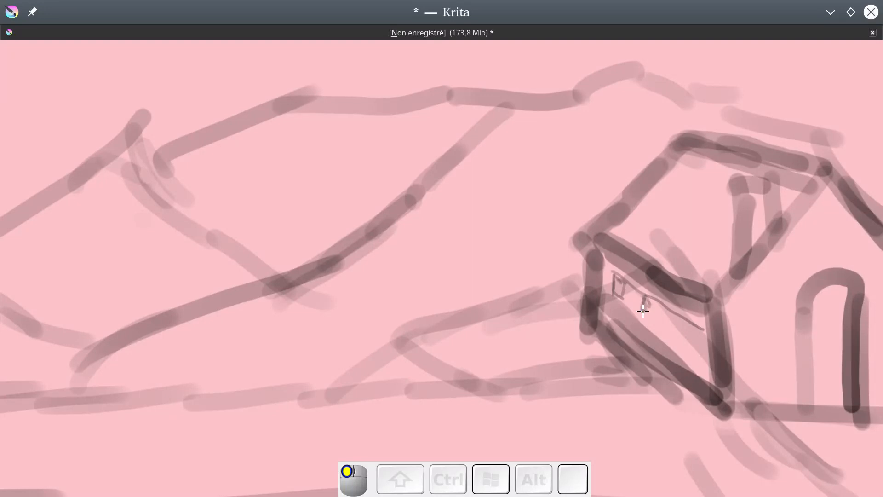
left_click_drag(652, 313, 652, 314)
mouse_move(653, 301)
left_mouse_down()
mouse_move(675, 333)
mouse_move(677, 317)
mouse_move(678, 335)
mouse_move(691, 339)
mouse_move(681, 320)
mouse_move(686, 340)
left_mouse_up()
left_click_drag(646, 317, 686, 340)
mouse_move(617, 291)
left_mouse_down()
mouse_move(617, 279)
mouse_move(631, 283)
left_mouse_up()
Refine the church's chimney with thin strokes and add a narrow opening on the front wall beside the door.
scroll(405, 96, "down", 5)
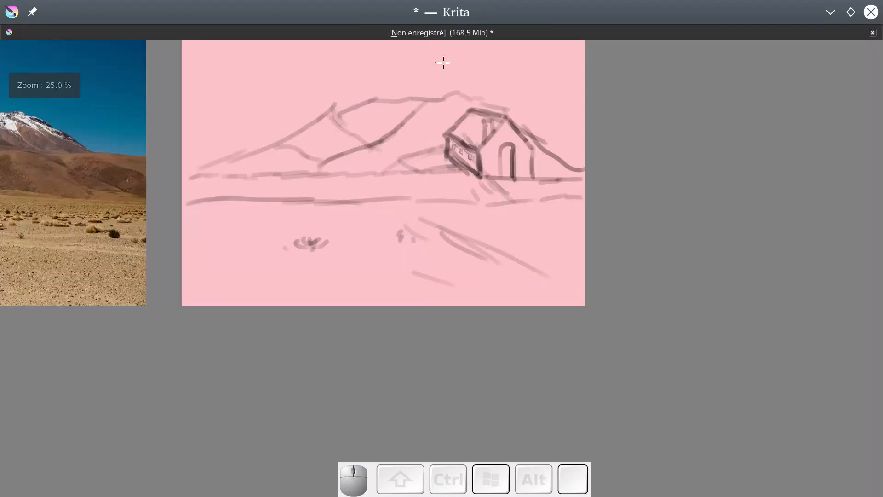
scroll(530, 71, "up", 3)
left_click_drag(532, 73, 712, 252)
scroll(711, 252, "down", 1)
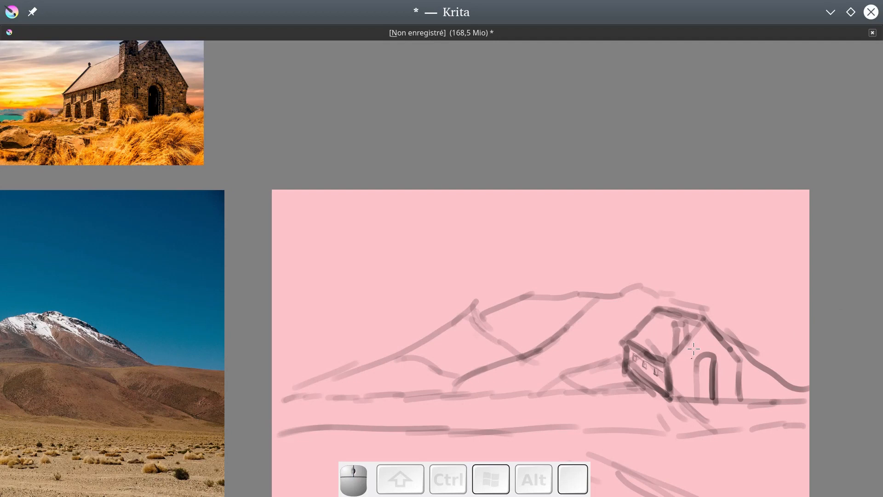
mouse_move(676, 327)
left_mouse_down()
mouse_move(677, 349)
mouse_move(671, 324)
left_mouse_up()
left_click_drag(667, 323, 670, 321)
mouse_move(678, 351)
left_mouse_down()
mouse_move(691, 383)
mouse_move(698, 366)
mouse_move(694, 395)
mouse_move(669, 368)
mouse_move(682, 355)
mouse_move(682, 380)
left_mouse_up()
scroll(288, 211, "up", 2)
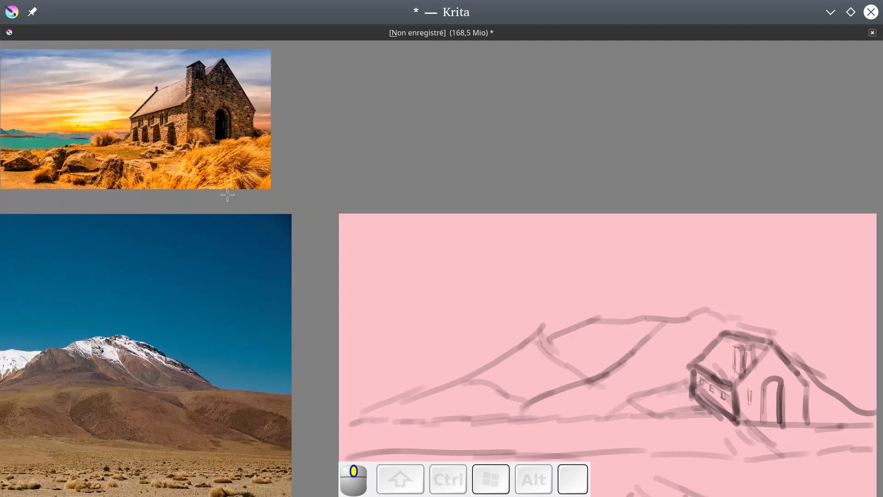
left_click_drag(727, 416, 732, 409)
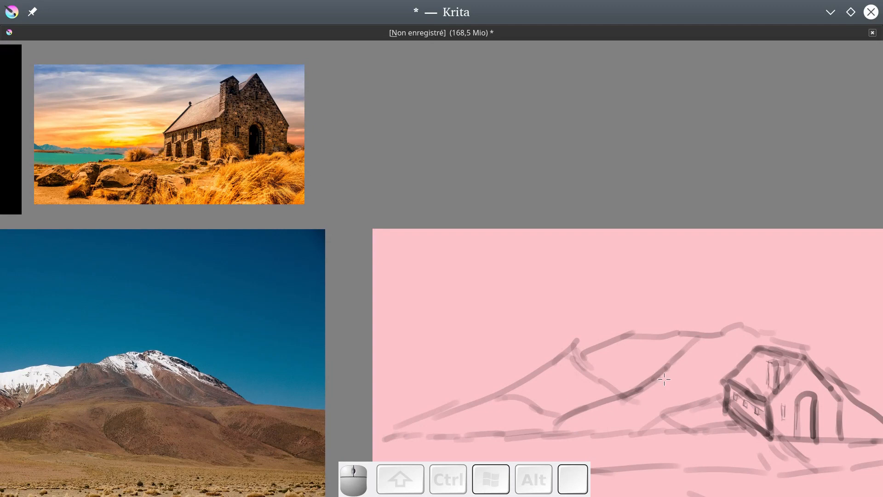
scroll(745, 362, "up", 4)
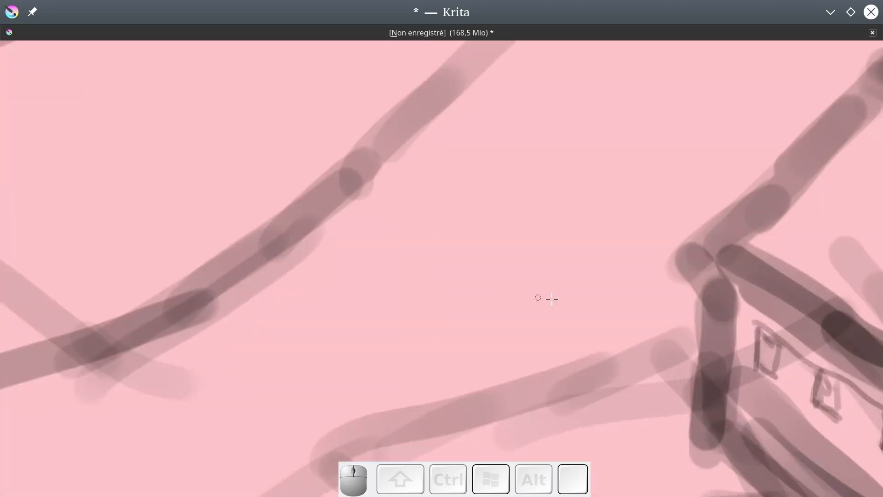
Darken the far corner of the church's side wall and sketch the start of a narrow buttress between the first two windows.
left_click_drag(666, 310, 569, 234)
mouse_move(626, 246)
left_mouse_down()
mouse_move(639, 255)
mouse_move(621, 252)
mouse_move(603, 283)
mouse_move(600, 364)
left_mouse_up()
left_click_drag(564, 171, 557, 318)
mouse_move(611, 271)
left_mouse_down()
mouse_move(619, 279)
mouse_move(649, 257)
left_mouse_up()
mouse_move(647, 255)
left_mouse_down()
mouse_move(634, 276)
mouse_move(646, 262)
mouse_move(639, 323)
left_mouse_up()
left_click_drag(626, 278, 619, 364)
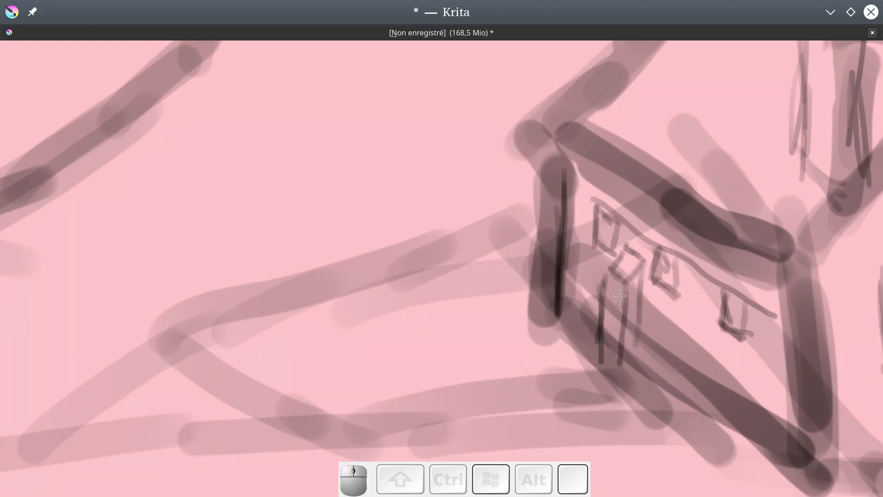
Draw the base line of the church's side wall with thin dark strokes and complete the first buttress down to the ground.
left_click_drag(611, 270, 595, 391)
left_click_drag(549, 292, 593, 342)
mouse_move(561, 309)
left_mouse_down()
mouse_move(603, 349)
mouse_move(782, 455)
mouse_move(804, 478)
left_mouse_up()
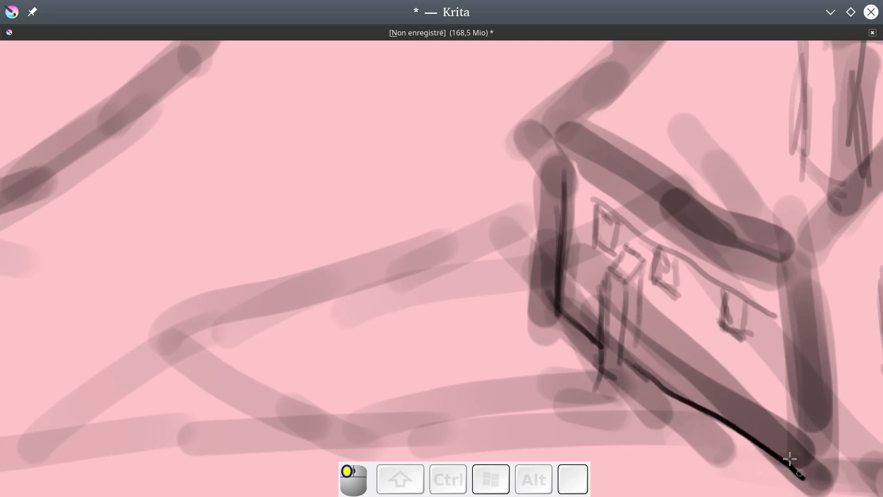
mouse_move(620, 363)
left_mouse_down()
mouse_move(617, 373)
mouse_move(636, 352)
mouse_move(630, 368)
left_mouse_up()
left_click_drag(641, 278, 641, 276)
mouse_move(642, 264)
left_mouse_down()
mouse_move(635, 350)
mouse_move(621, 369)
left_mouse_up()
left_click_drag(601, 339, 599, 374)
left_click_drag(607, 266, 593, 367)
left_click_drag(676, 392, 685, 398)
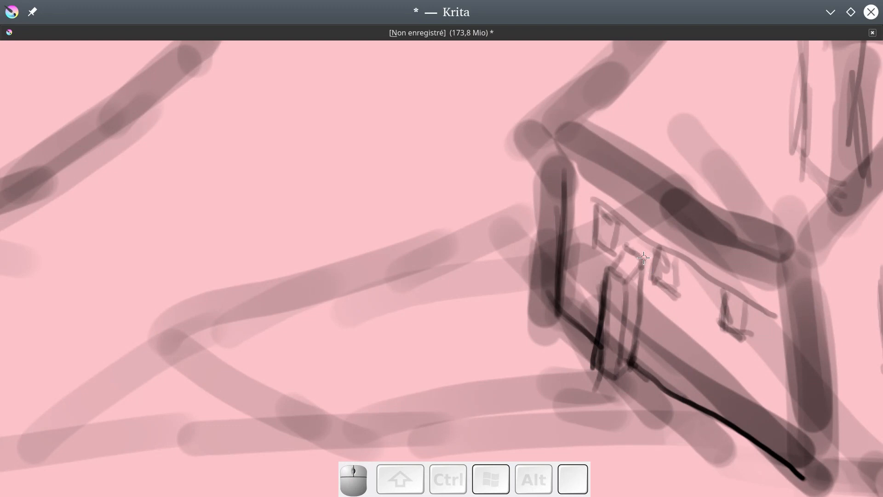
Sketch a second buttress between the next two windows, erase the stray tone inside it and darken the short roof line at the chimney's foot.
mouse_move(656, 266)
left_mouse_down()
mouse_move(712, 311)
mouse_move(688, 400)
left_mouse_up()
mouse_move(691, 288)
left_mouse_down()
mouse_move(674, 323)
mouse_move(676, 314)
mouse_move(699, 324)
mouse_move(708, 309)
mouse_move(688, 320)
left_mouse_up()
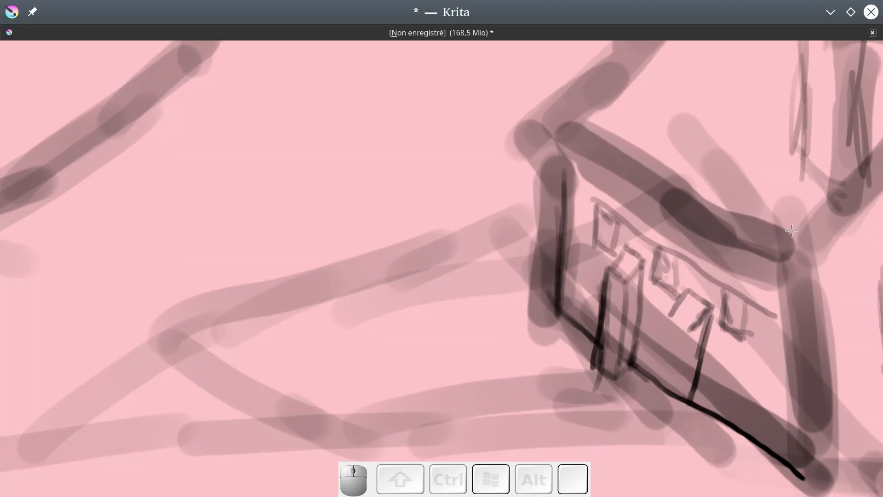
mouse_move(823, 215)
left_mouse_down()
mouse_move(833, 210)
mouse_move(801, 239)
left_mouse_up()
left_click_drag(712, 305, 691, 338)
mouse_move(688, 290)
left_mouse_down()
mouse_move(665, 314)
mouse_move(689, 334)
mouse_move(671, 420)
mouse_move(693, 395)
mouse_move(674, 414)
left_mouse_up()
key("e")
left_click_drag(615, 404, 591, 404)
mouse_move(684, 390)
left_mouse_down()
mouse_move(676, 403)
mouse_move(682, 393)
left_mouse_up()
mouse_move(695, 341)
left_mouse_down()
mouse_move(680, 401)
mouse_move(669, 355)
mouse_move(662, 399)
mouse_move(667, 323)
mouse_move(647, 407)
mouse_move(666, 419)
left_mouse_up()
key("e")
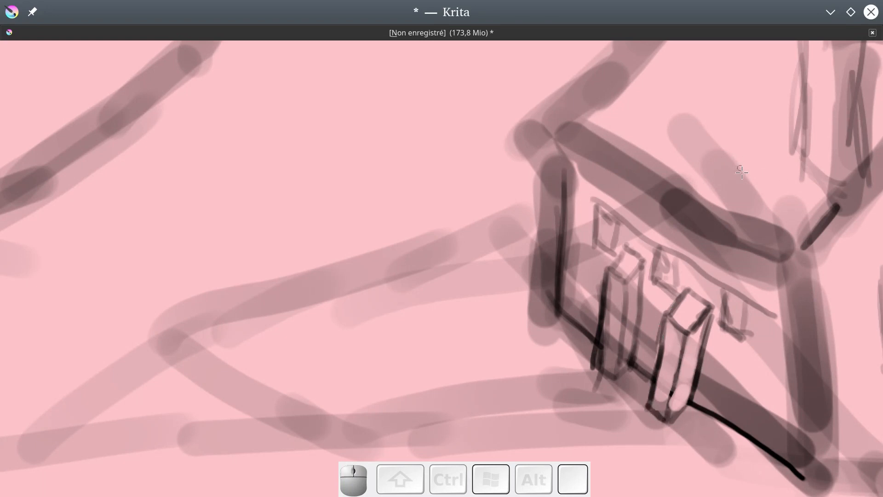
Move the rose reference image onto the upper part of the pink canvas, return to the brush and frame the composition.
scroll(676, 267, "down", 8)
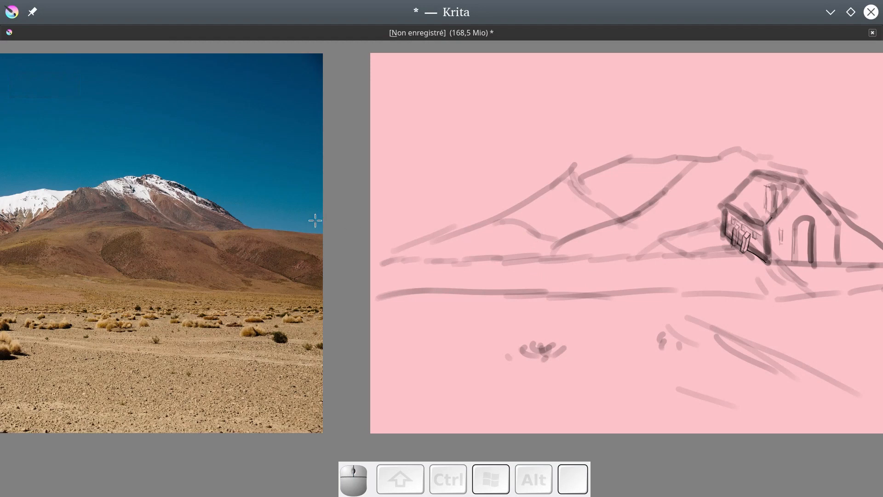
left_click_drag(347, 197, 377, 384)
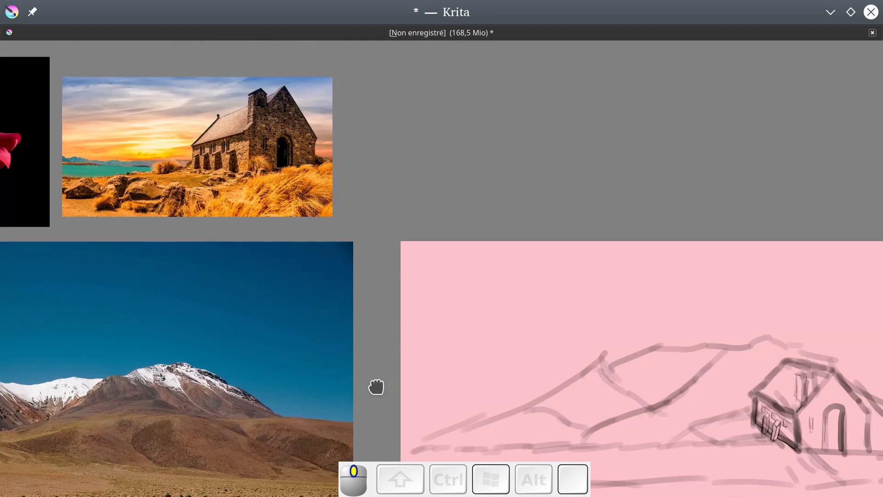
left_click_drag(422, 222, 484, 51)
scroll(350, 253, "down", 5)
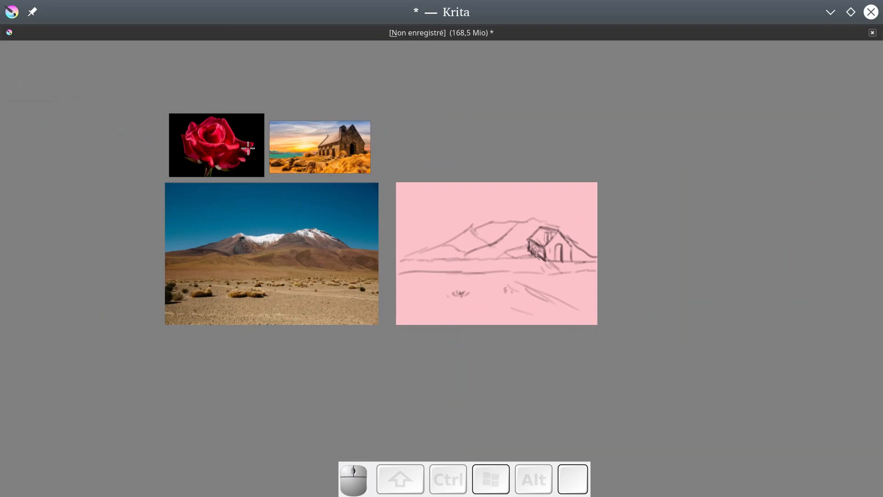
key("Tab")
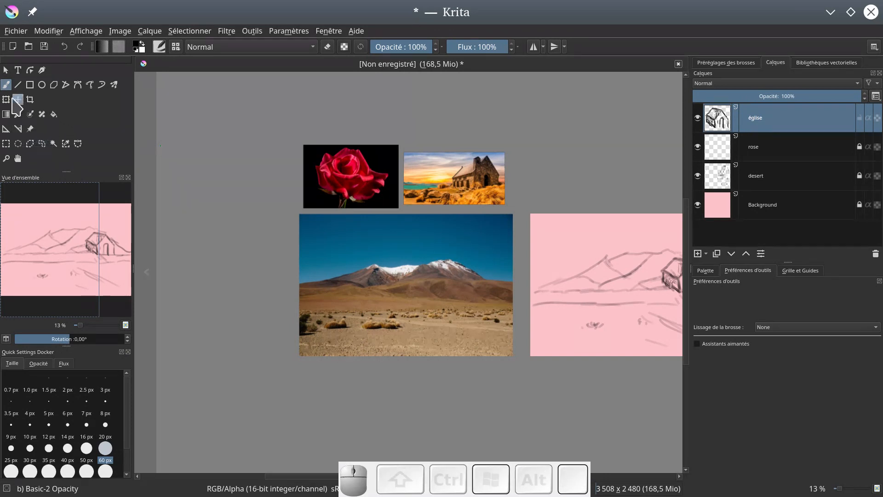
left_click(30, 129)
left_click_drag(340, 174, 583, 243)
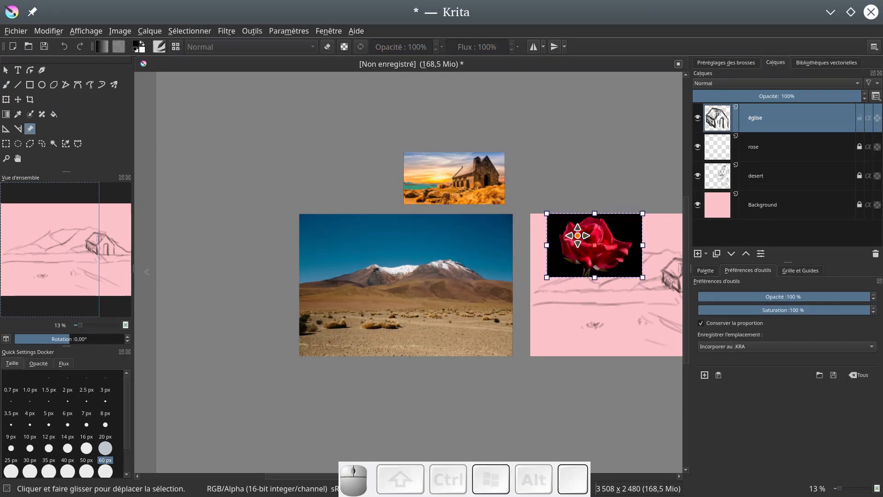
key("b")
key("Tab")
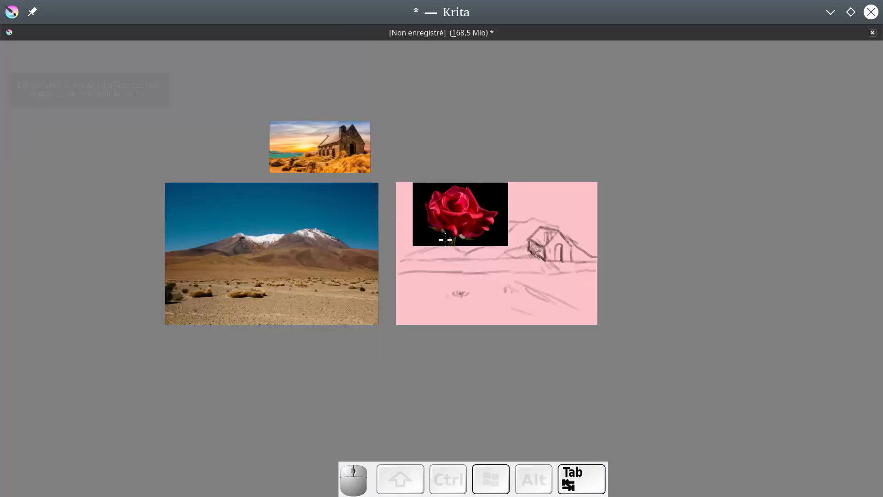
scroll(519, 295, "up", 3)
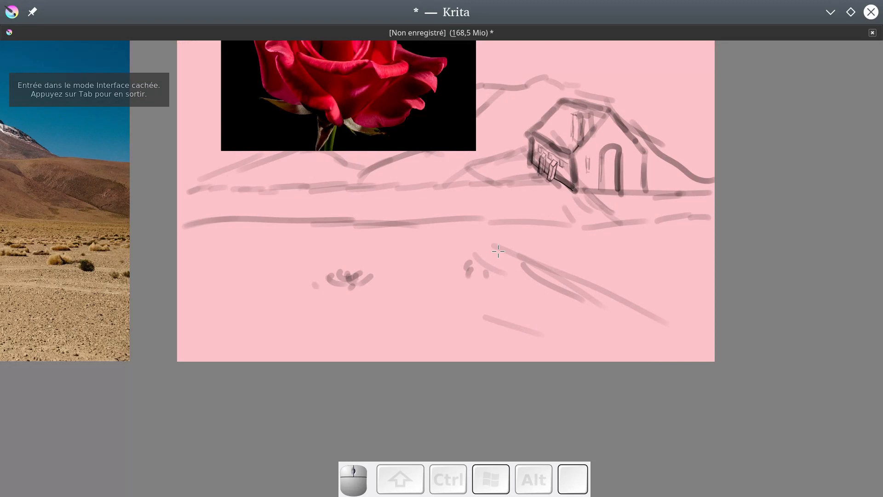
left_click_drag(480, 208, 515, 301)
Lock the église layer, then unlock the rose layer and make it the active drawing layer.
key("Tab")
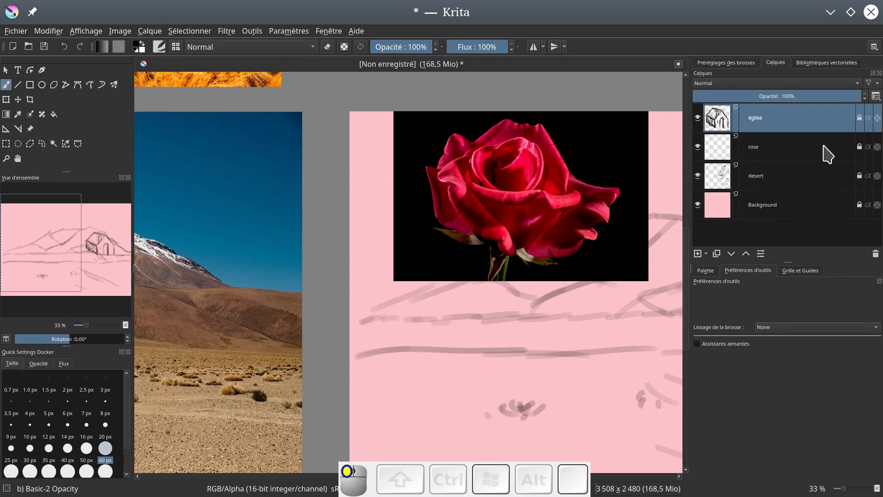
left_click(856, 146)
key("Tab")
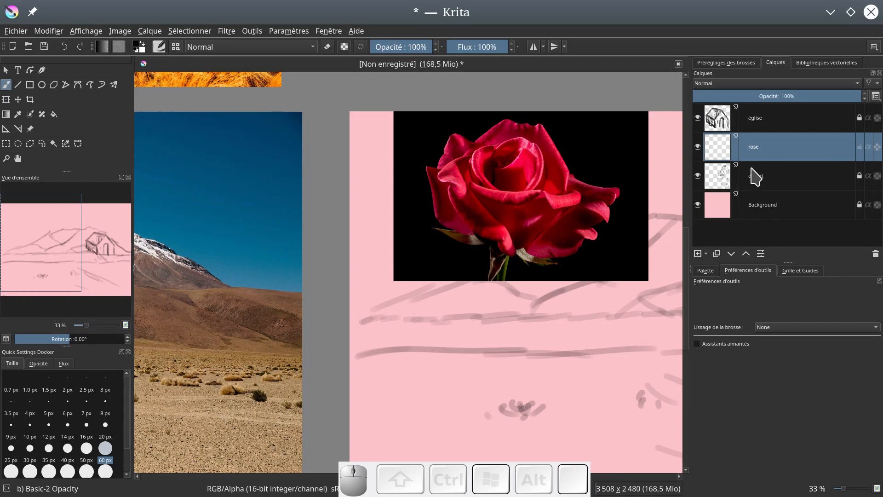
left_click(758, 156)
key("Tab")
key("Tab")
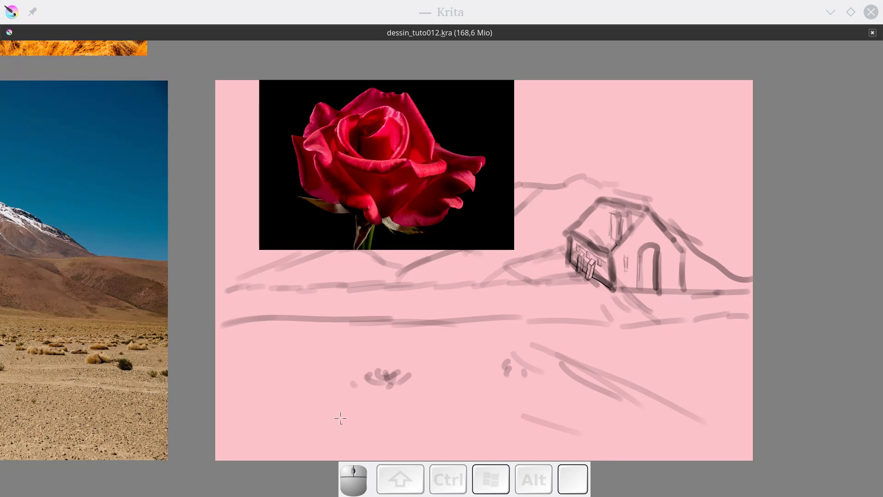
Sketch the rose's stem with thin lines at the canvas's lower edge, adding a slanted leaf beside it and erasing the excess.
left_click_drag(334, 423, 331, 458)
left_click_drag(351, 424, 346, 445)
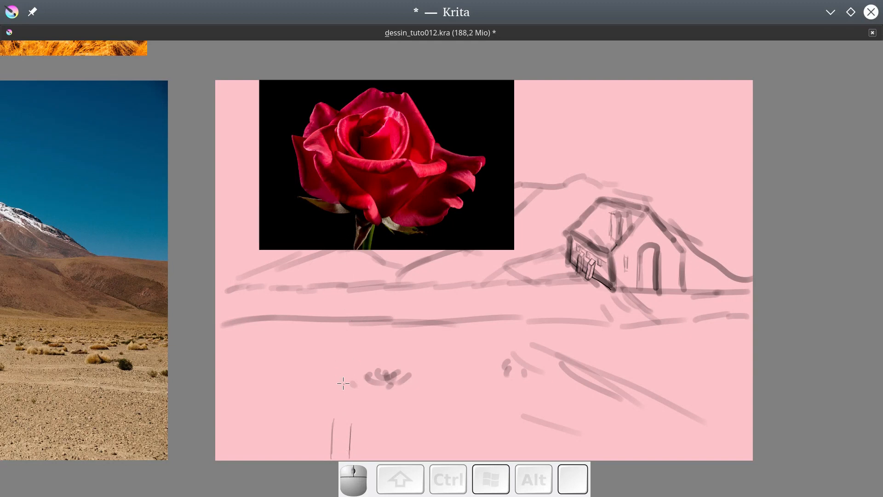
mouse_move(333, 417)
left_mouse_down()
mouse_move(351, 424)
mouse_move(326, 459)
left_mouse_up()
left_click_drag(331, 418, 331, 419)
left_click_drag(325, 457, 326, 458)
key("e")
mouse_move(331, 421)
left_mouse_down()
mouse_move(331, 440)
mouse_move(328, 417)
mouse_move(332, 435)
mouse_move(339, 422)
left_mouse_up()
key("e")
mouse_move(333, 415)
left_mouse_down()
mouse_move(297, 355)
mouse_move(319, 324)
mouse_move(365, 305)
mouse_move(400, 315)
mouse_move(363, 426)
mouse_move(401, 416)
mouse_move(430, 355)
mouse_move(377, 309)
left_mouse_up()
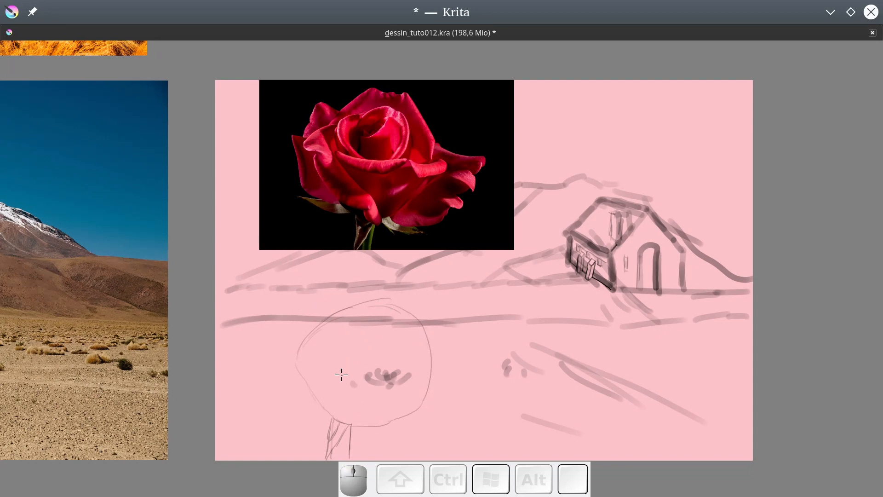
key("ctrl+z")
key("ctrl+z")
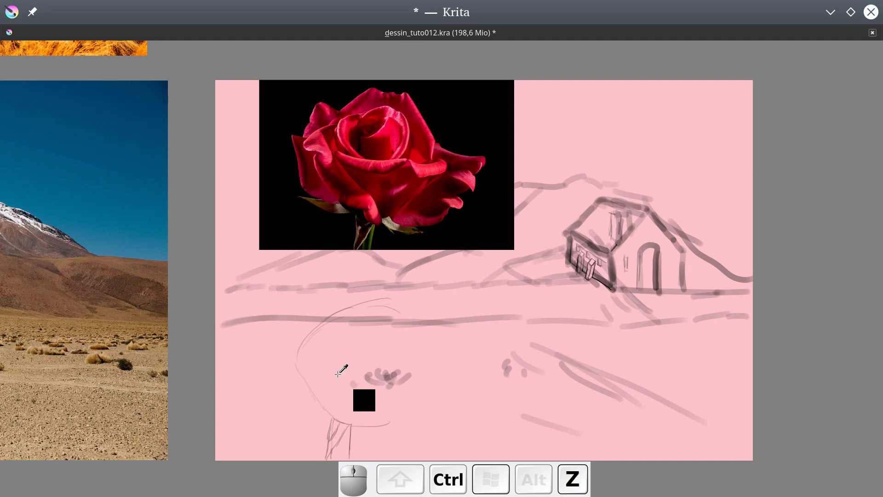
key("ctrl+z")
key("ctrl+z")
Sketch a large circular guide for the rose's bloom above the stem, reaching up to the base line of the mountains.
left_click_drag(333, 415, 298, 388)
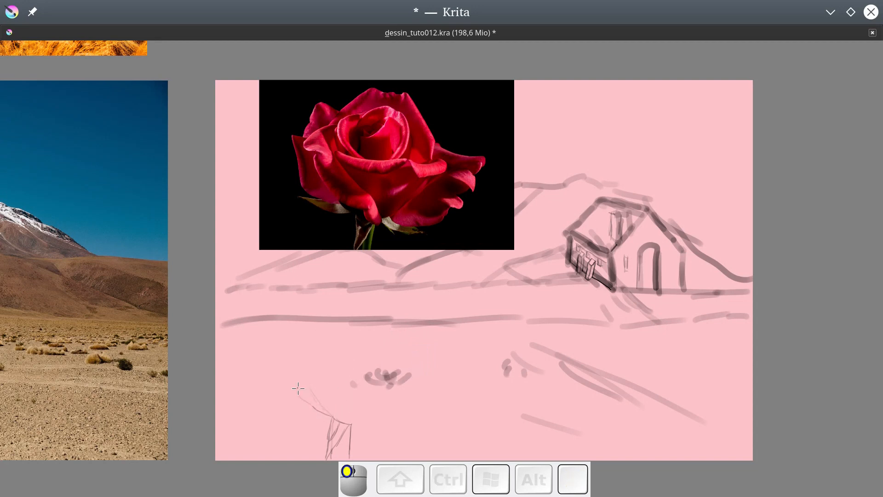
mouse_move(285, 358)
left_mouse_down()
mouse_move(296, 318)
mouse_move(311, 308)
mouse_move(300, 312)
mouse_move(330, 286)
mouse_move(320, 292)
mouse_move(385, 285)
mouse_move(420, 302)
left_mouse_up()
left_click_drag(352, 423, 411, 401)
mouse_move(420, 301)
left_mouse_down()
mouse_move(437, 347)
mouse_move(402, 408)
left_mouse_up()
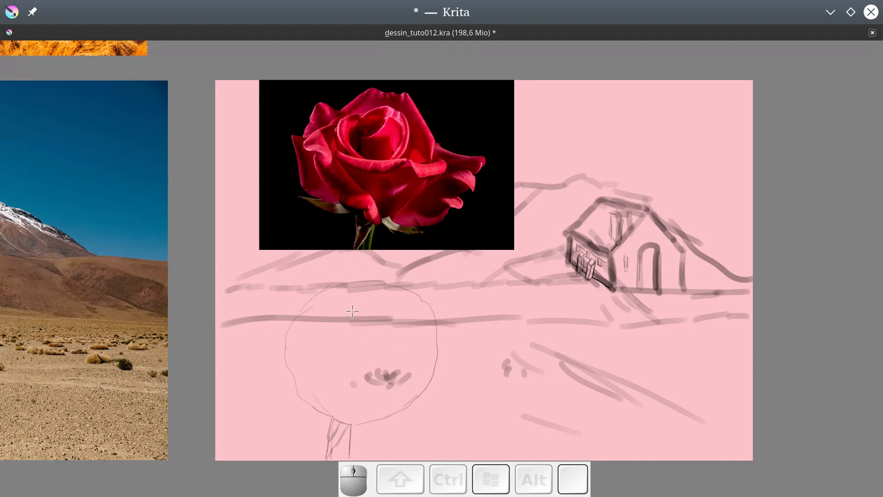
Sketch the rose's central bud inside the circle, with a folded front petal and a rounded top, erasing misplaced lines.
left_click_drag(359, 302, 339, 333)
mouse_move(344, 331)
left_mouse_down()
mouse_move(374, 315)
mouse_move(387, 330)
mouse_move(341, 334)
mouse_move(341, 348)
mouse_move(357, 350)
mouse_move(382, 330)
mouse_move(372, 335)
left_mouse_up()
key("e")
mouse_move(355, 304)
left_mouse_down()
mouse_move(339, 328)
mouse_move(348, 305)
mouse_move(360, 304)
mouse_move(351, 374)
mouse_move(327, 382)
mouse_move(311, 366)
mouse_move(287, 377)
left_mouse_up()
scroll(356, 310, "up", 1)
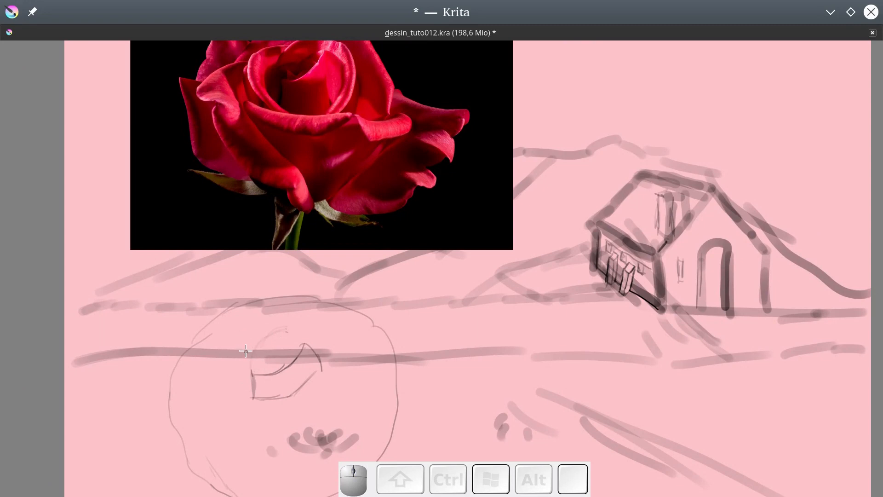
left_click_drag(249, 364, 265, 335)
key("e")
mouse_move(250, 366)
left_mouse_down()
mouse_move(260, 339)
mouse_move(293, 331)
left_mouse_up()
Trace the folds of the lower front petals over the rose reference image to study their direction.
left_click_drag(259, 125, 307, 181)
mouse_move(309, 182)
left_mouse_down()
mouse_move(310, 144)
mouse_move(287, 127)
mouse_move(318, 126)
left_mouse_up()
mouse_move(314, 155)
left_mouse_down()
mouse_move(315, 198)
mouse_move(327, 200)
left_mouse_up()
left_click_drag(288, 296, 292, 187)
left_click_drag(285, 269, 280, 341)
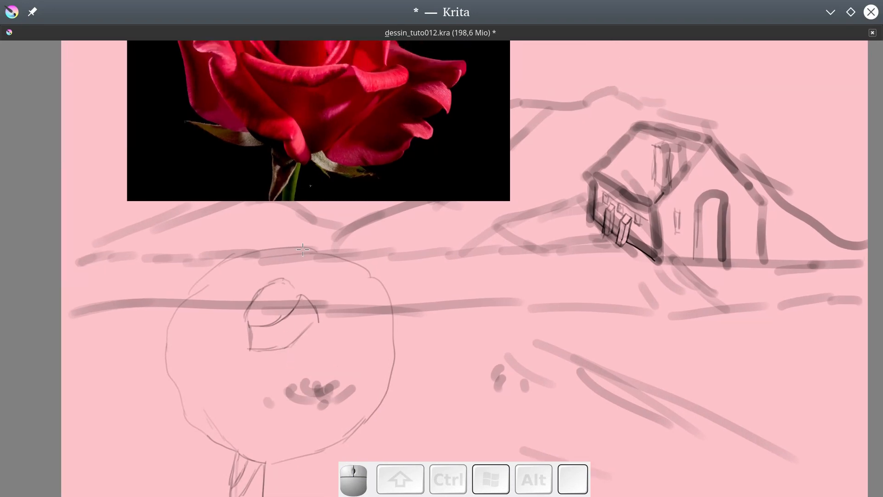
Sketch the front petal's lines rising from the stem and a short shaded edge across their top.
mouse_move(272, 433)
left_mouse_down()
mouse_move(276, 402)
mouse_move(271, 458)
left_mouse_up()
mouse_move(276, 402)
left_mouse_down()
mouse_move(290, 400)
mouse_move(288, 448)
mouse_move(273, 460)
left_mouse_up()
left_click_drag(234, 399, 267, 460)
left_click_drag(280, 419, 281, 460)
mouse_move(237, 398)
left_mouse_down()
mouse_move(229, 394)
mouse_move(278, 409)
left_mouse_up()
mouse_move(230, 394)
left_mouse_down()
mouse_move(291, 411)
mouse_move(275, 405)
left_mouse_up()
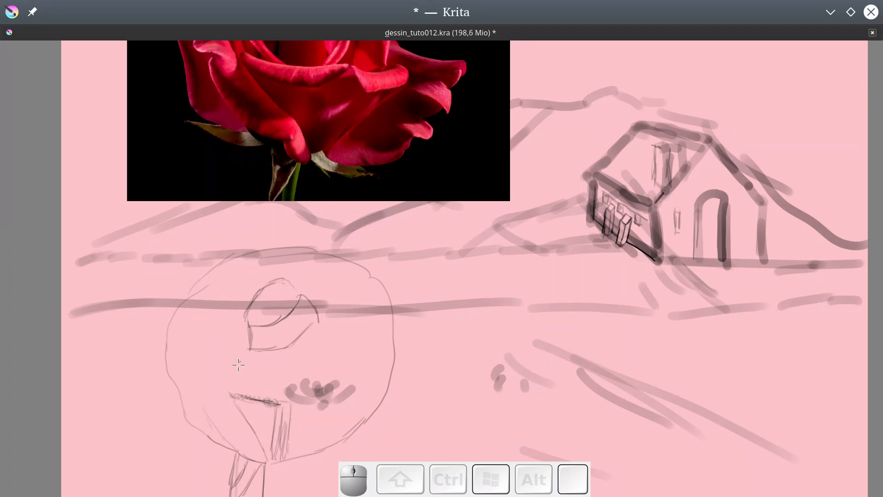
Draw the front petal's curled rim as a wide closed crescent with short shading strokes along its underside.
mouse_move(224, 383)
left_mouse_down()
mouse_move(233, 395)
mouse_move(272, 402)
mouse_move(307, 386)
left_mouse_up()
mouse_move(224, 377)
left_mouse_down()
mouse_move(299, 378)
mouse_move(305, 388)
left_mouse_up()
mouse_move(232, 376)
left_mouse_down()
mouse_move(221, 378)
mouse_move(226, 387)
left_mouse_up()
mouse_move(257, 385)
left_mouse_down()
mouse_move(256, 398)
mouse_move(259, 391)
mouse_move(276, 400)
mouse_move(304, 388)
mouse_move(291, 400)
mouse_move(306, 382)
left_mouse_up()
left_click(325, 385)
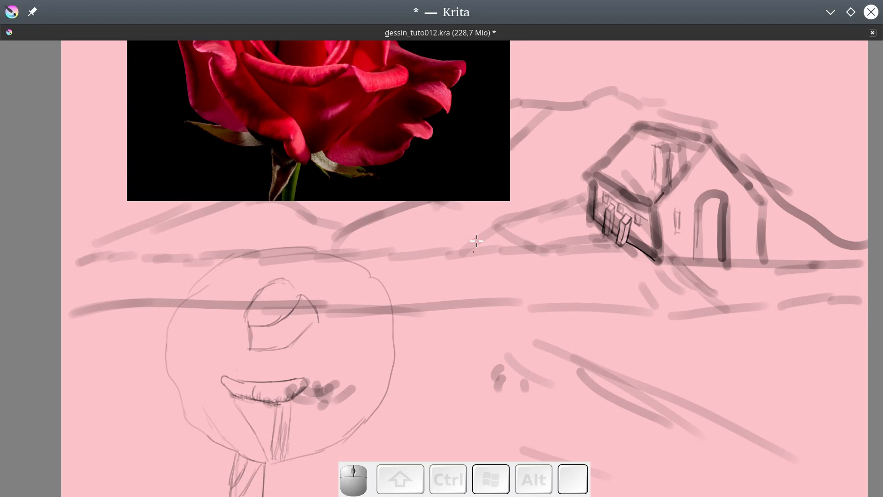
Hide the église and desert layers so that only the rose sketch shows on the pink background.
key("Tab")
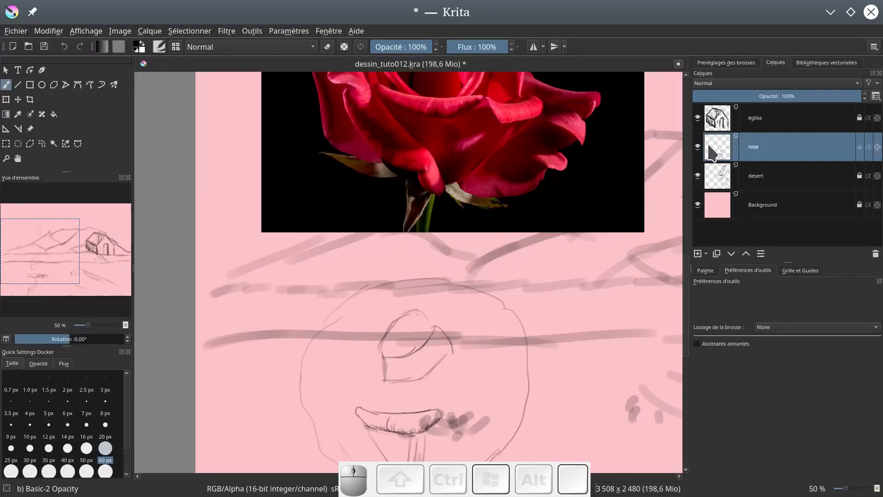
left_click(697, 117)
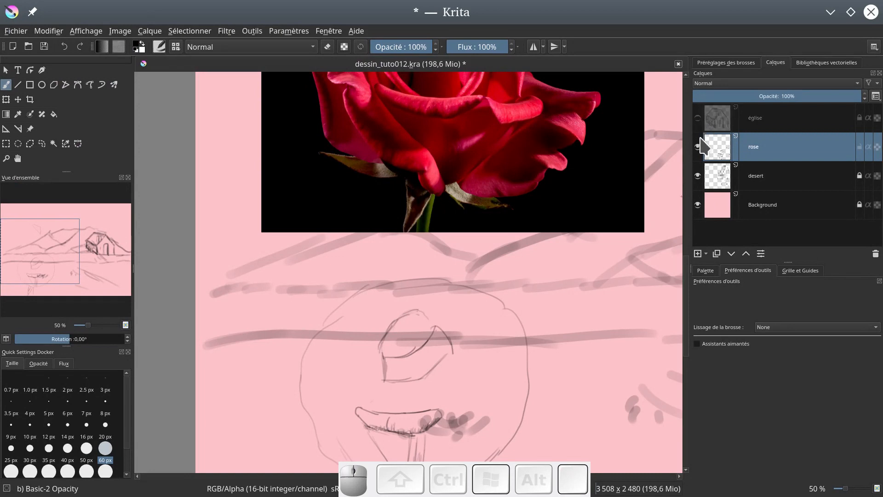
left_click(698, 175)
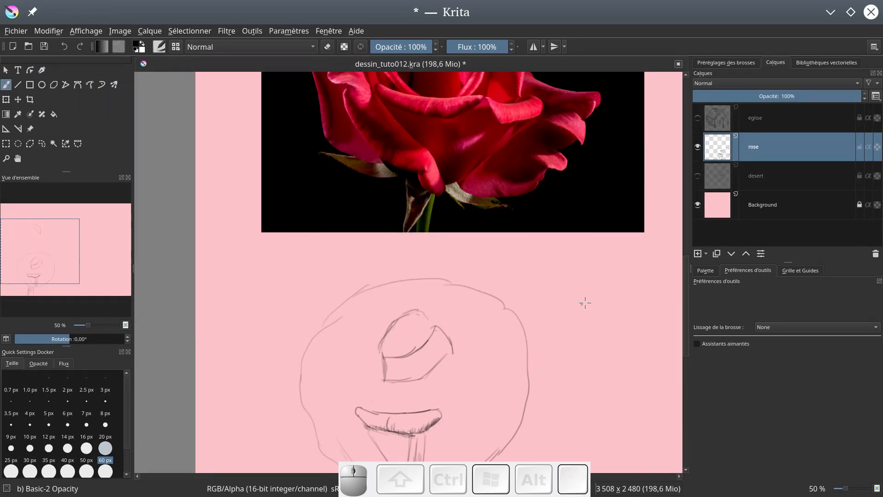
key("Tab")
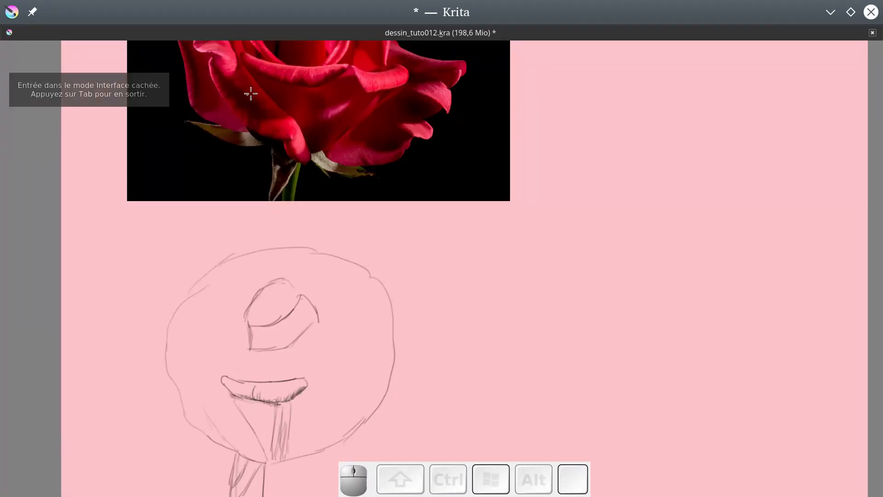
Reinforce the front petal's slanted edge from the curled rim to the stem and draw its small curved tip, toggling the eraser for corrections.
left_click_drag(225, 390, 259, 434)
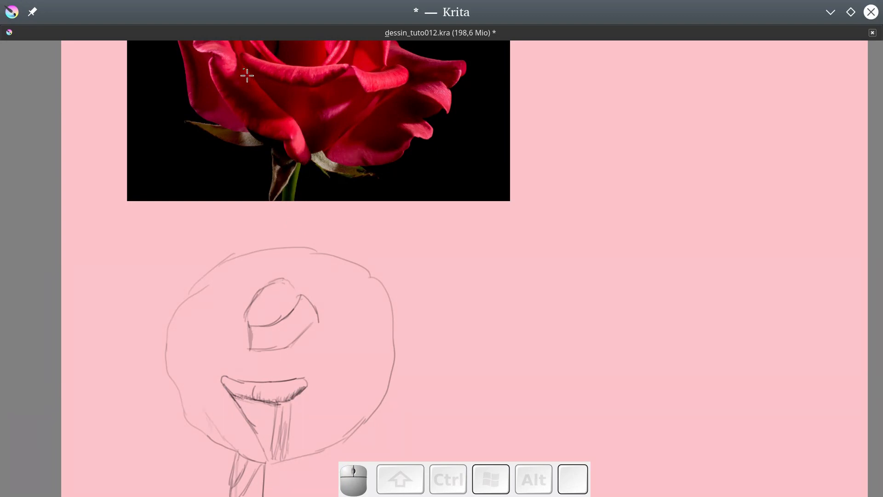
left_click_drag(252, 428, 269, 464)
key("e")
mouse_move(204, 339)
left_mouse_down()
mouse_move(213, 369)
mouse_move(210, 362)
left_mouse_up()
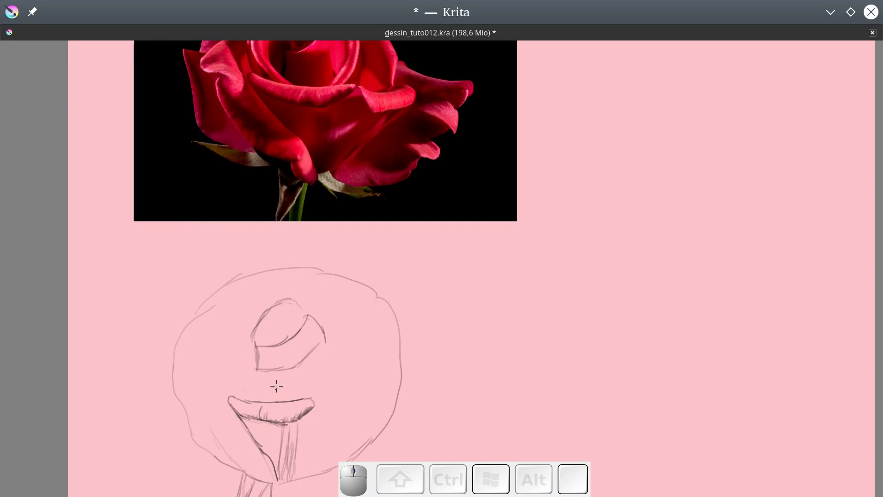
left_click_drag(270, 367, 267, 319)
mouse_move(273, 436)
left_mouse_down()
mouse_move(264, 443)
mouse_move(251, 429)
left_mouse_up()
key("e")
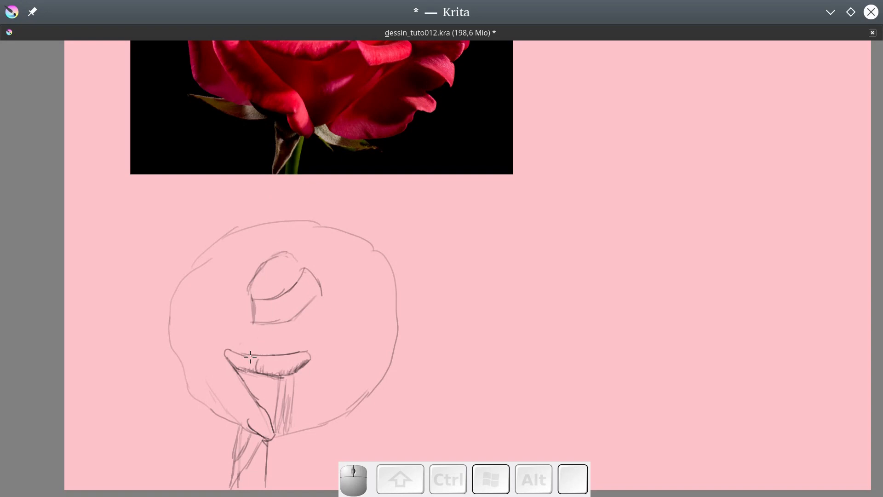
Sketch a dark pointed sepal beside the petal's tip where the bloom meets the stem.
left_click_drag(248, 419, 252, 400)
mouse_move(224, 411)
left_mouse_down()
mouse_move(230, 419)
mouse_move(252, 417)
mouse_move(239, 427)
mouse_move(249, 435)
mouse_move(230, 424)
mouse_move(241, 432)
mouse_move(246, 405)
mouse_move(232, 422)
mouse_move(260, 438)
mouse_move(232, 413)
mouse_move(252, 416)
left_mouse_up()
key("e")
key("e")
scroll(439, 305, "down", 1)
scroll(444, 305, "down", 1)
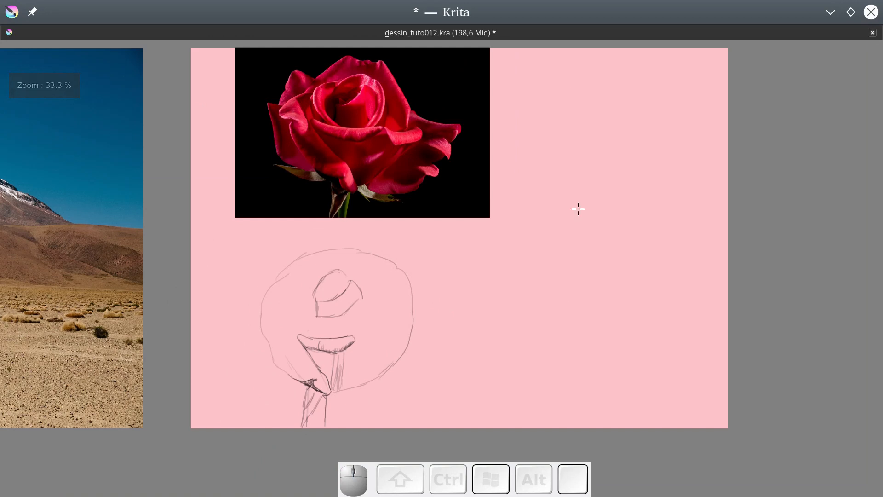